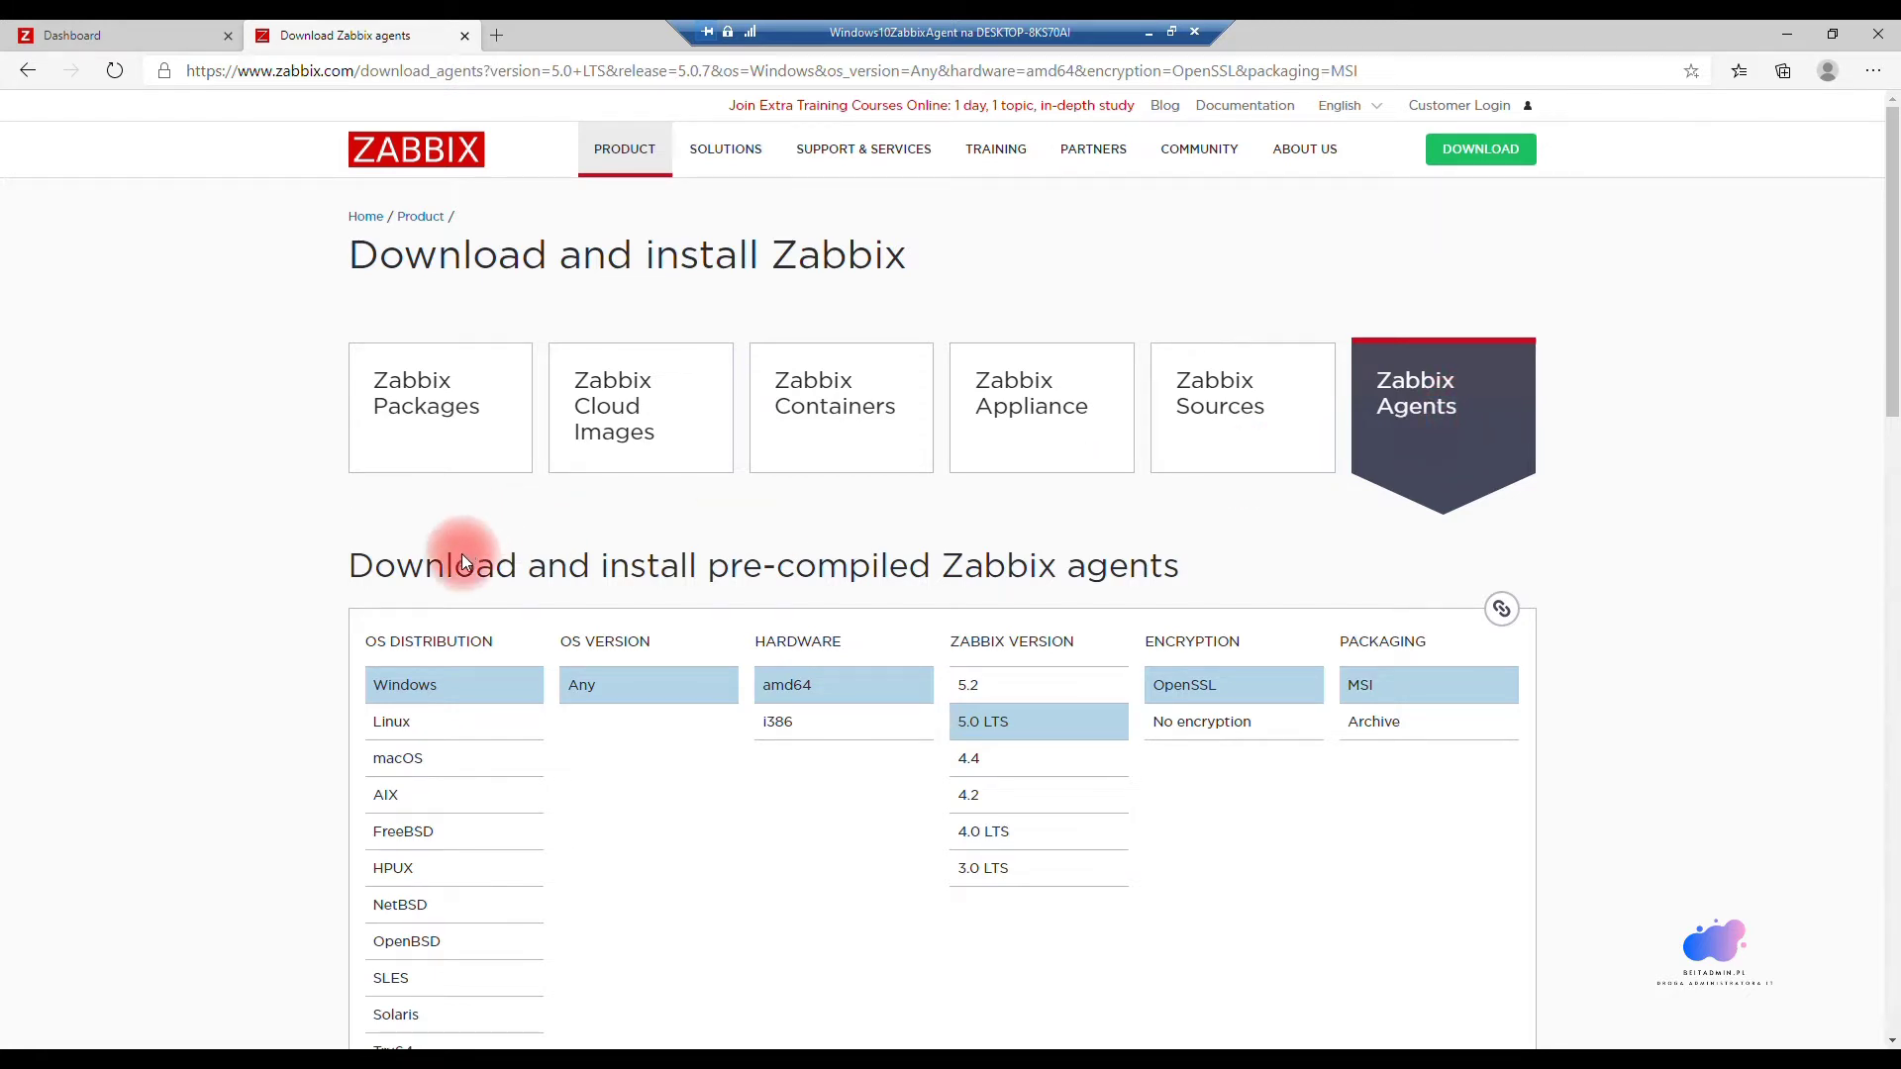
# Step: Review the Windows amd64 agent options for Zabbix 5.0 LTS and the MSI downloads offered for release 5.0.7
pyautogui.scroll(-1, 340, 572)
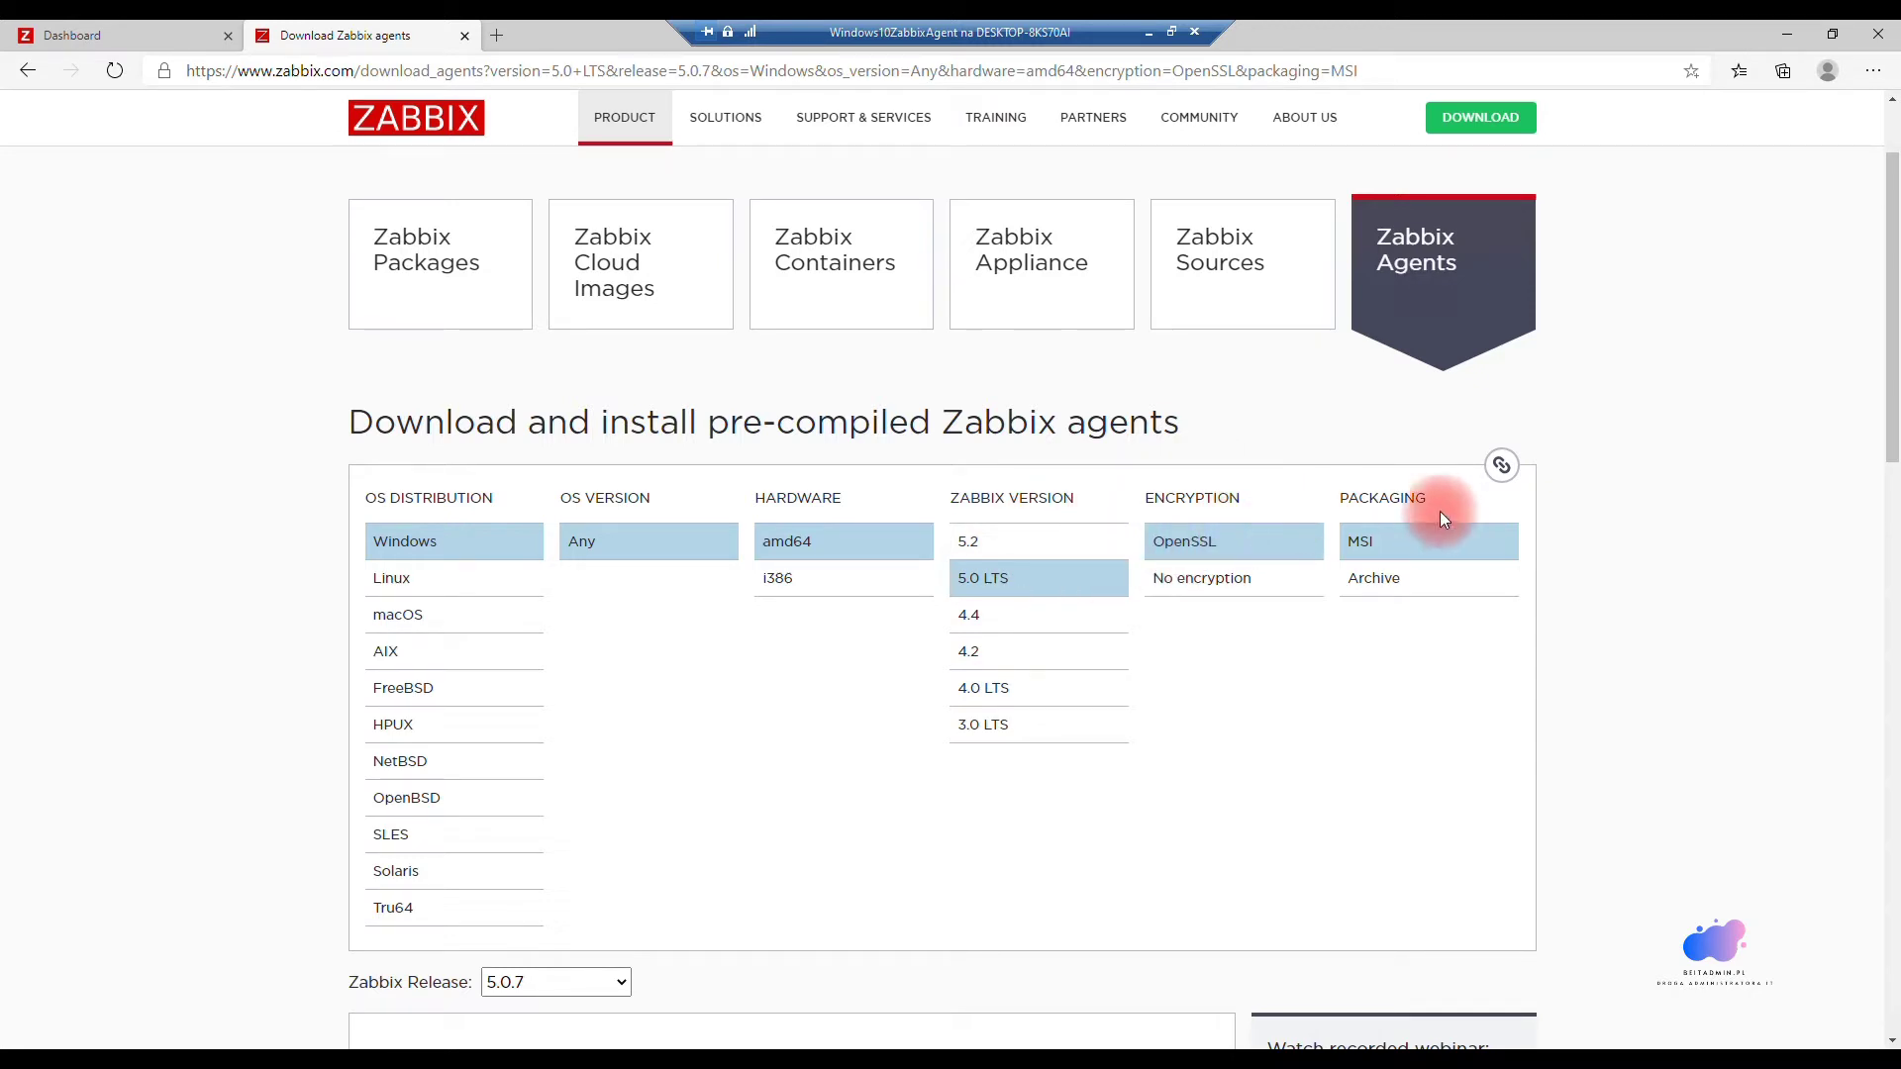
pyautogui.scroll(-4, 543, 595)
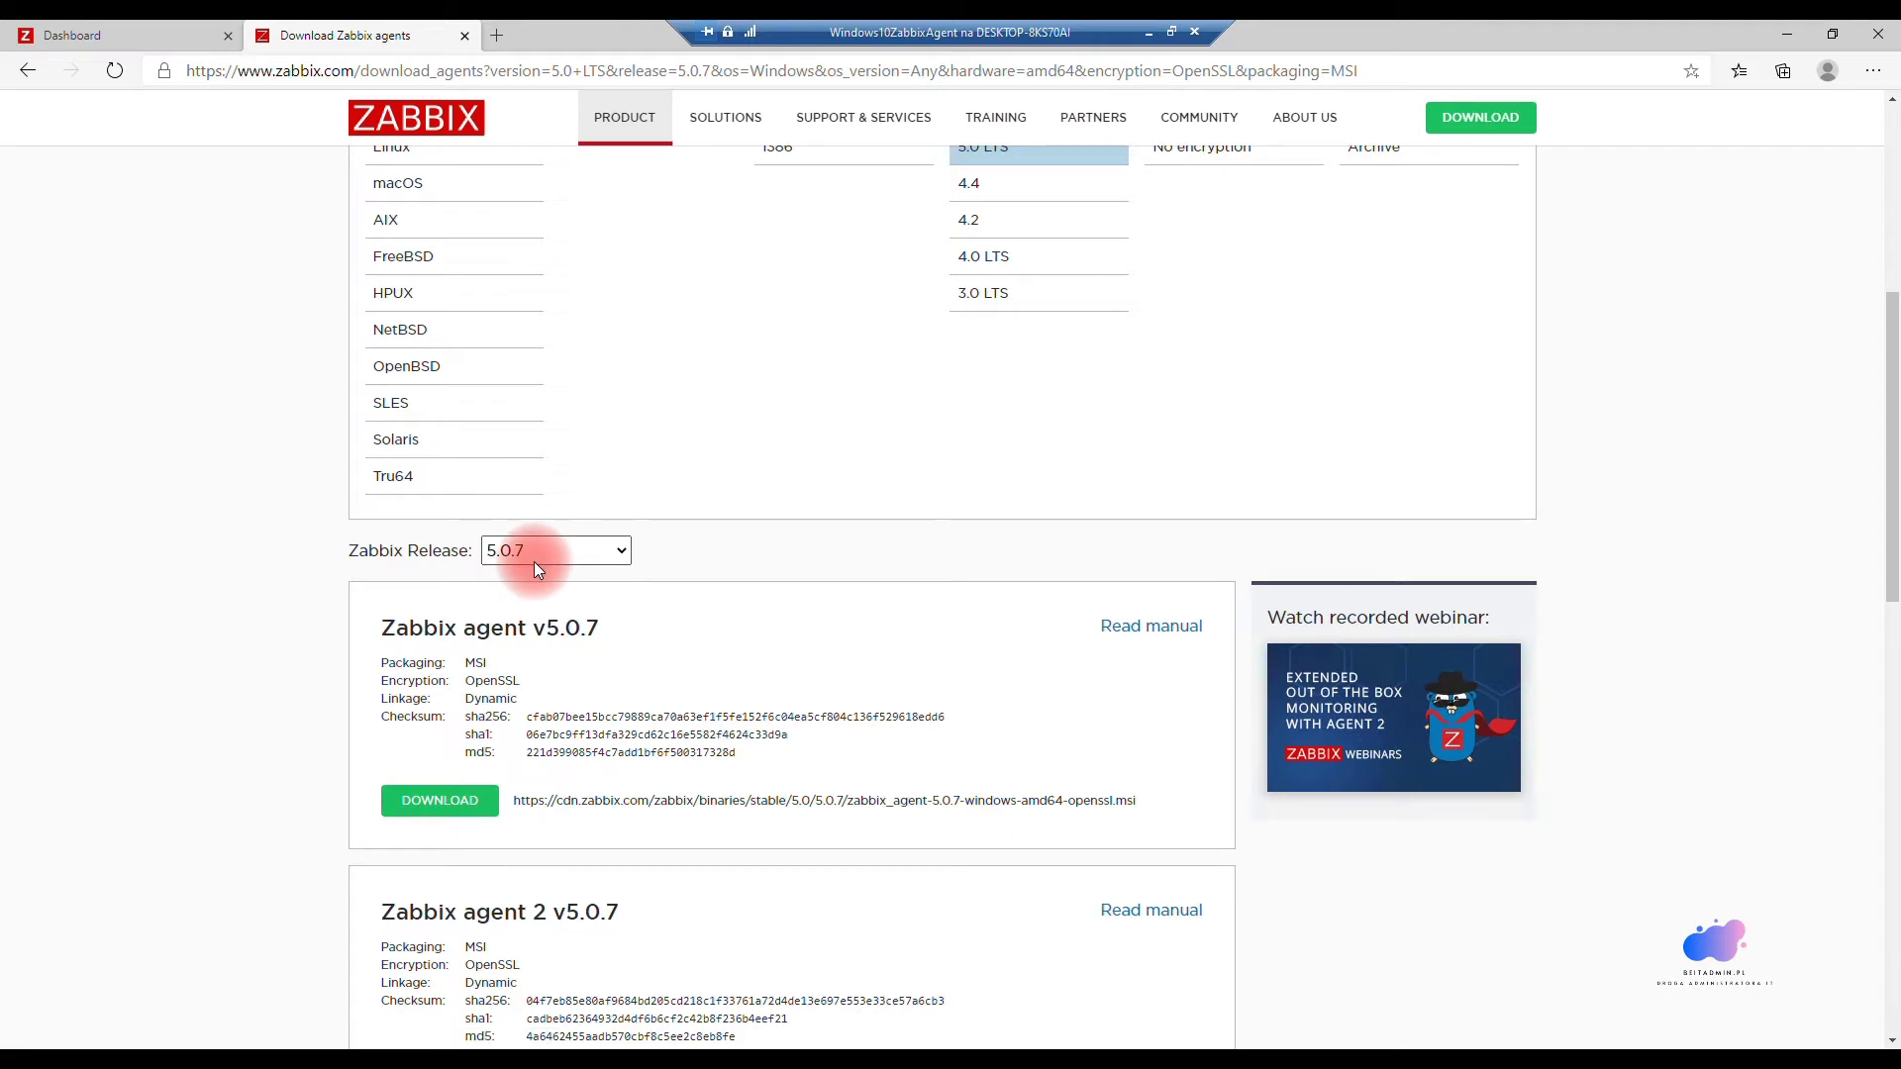
pyautogui.scroll(-1, 533, 562)
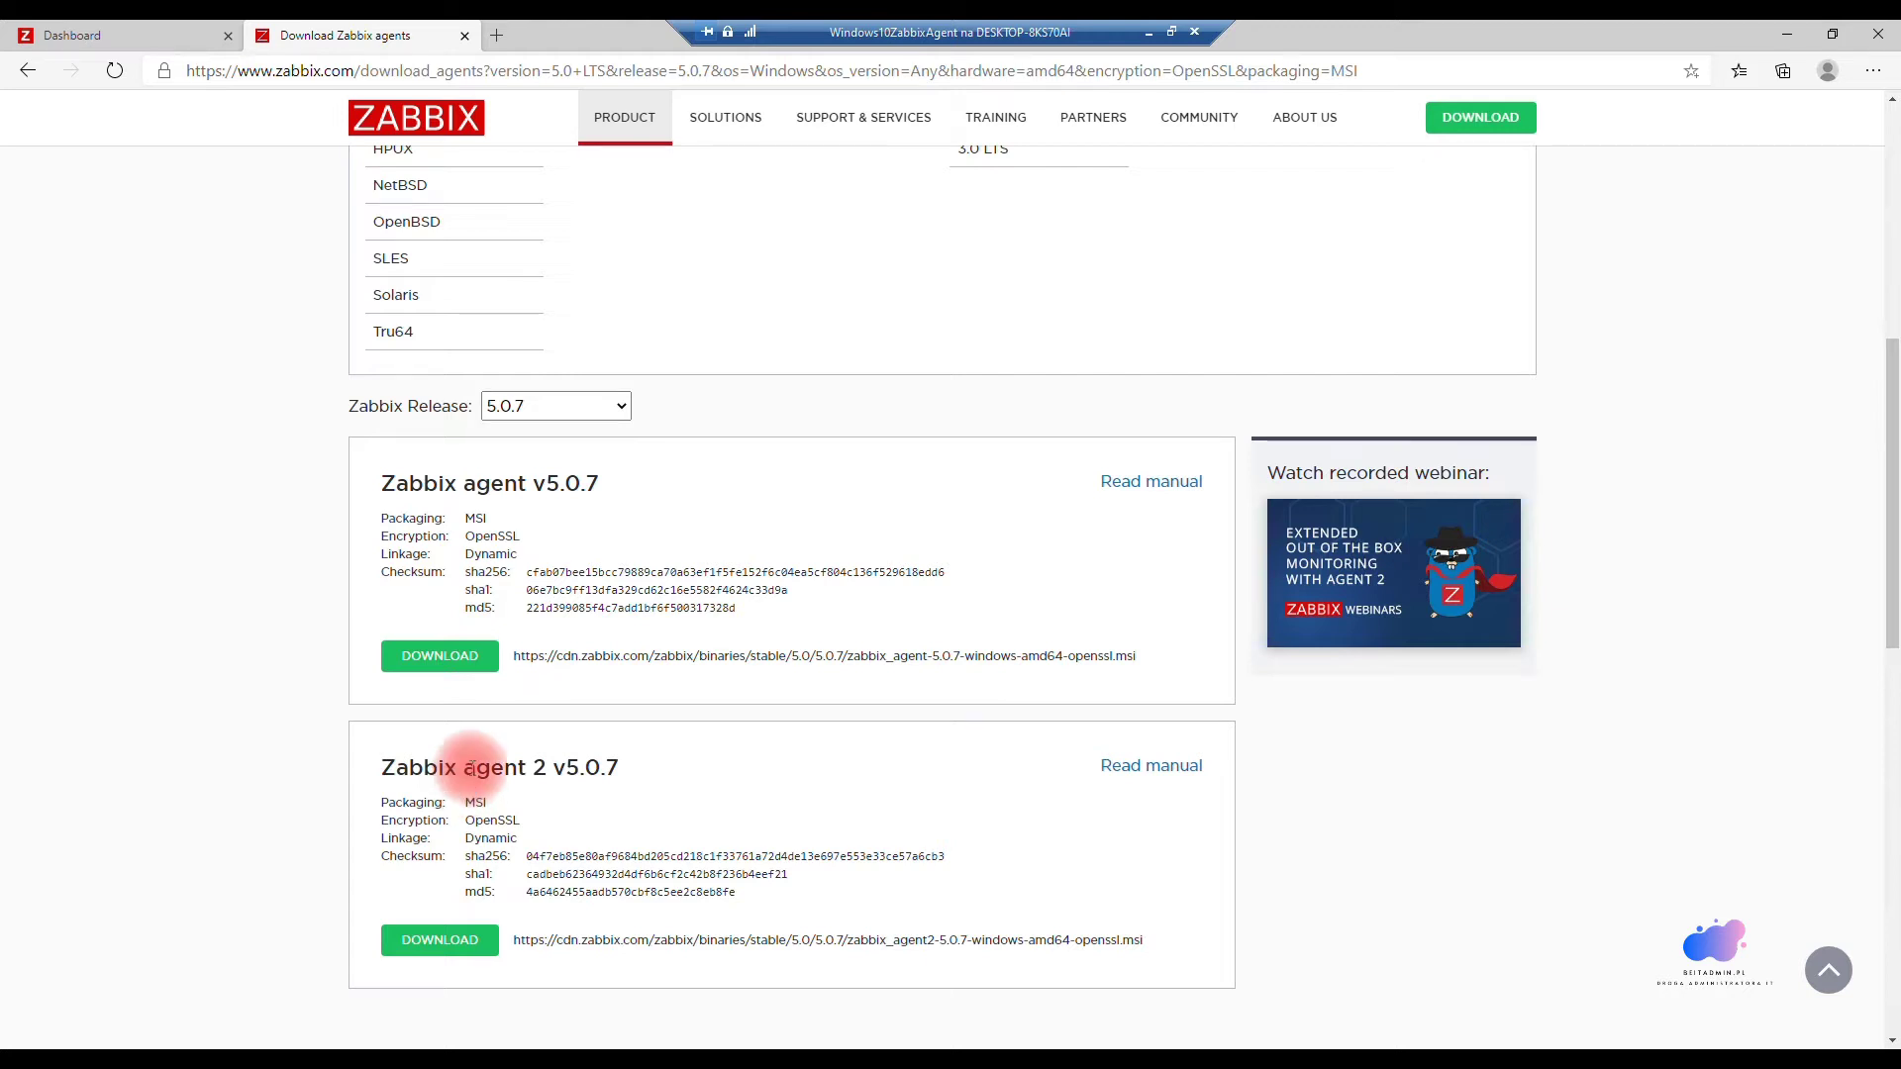
pyautogui.scroll(1, 456, 643)
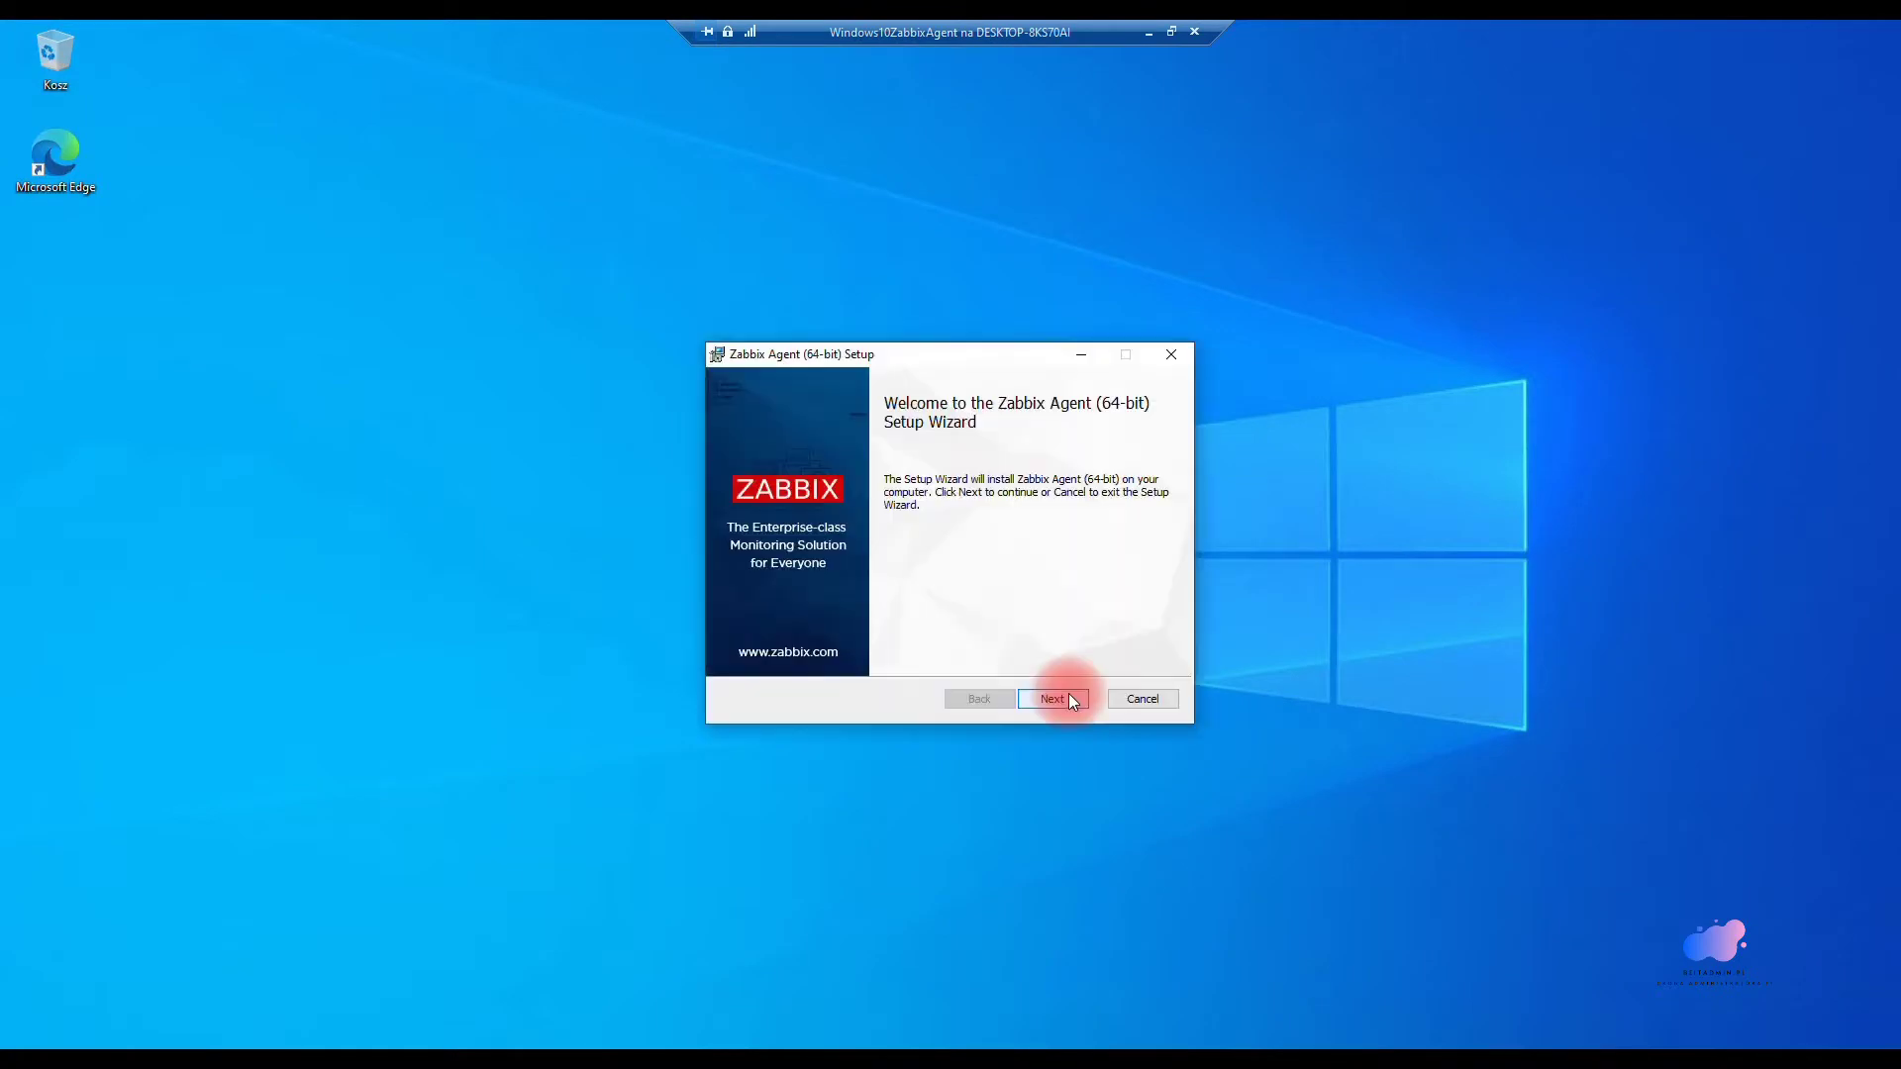
# Step: Start the Zabbix Agent (64-bit) setup and accept the terms of the license agreement
pyautogui.click(1067, 695)
pyautogui.click(870, 653)
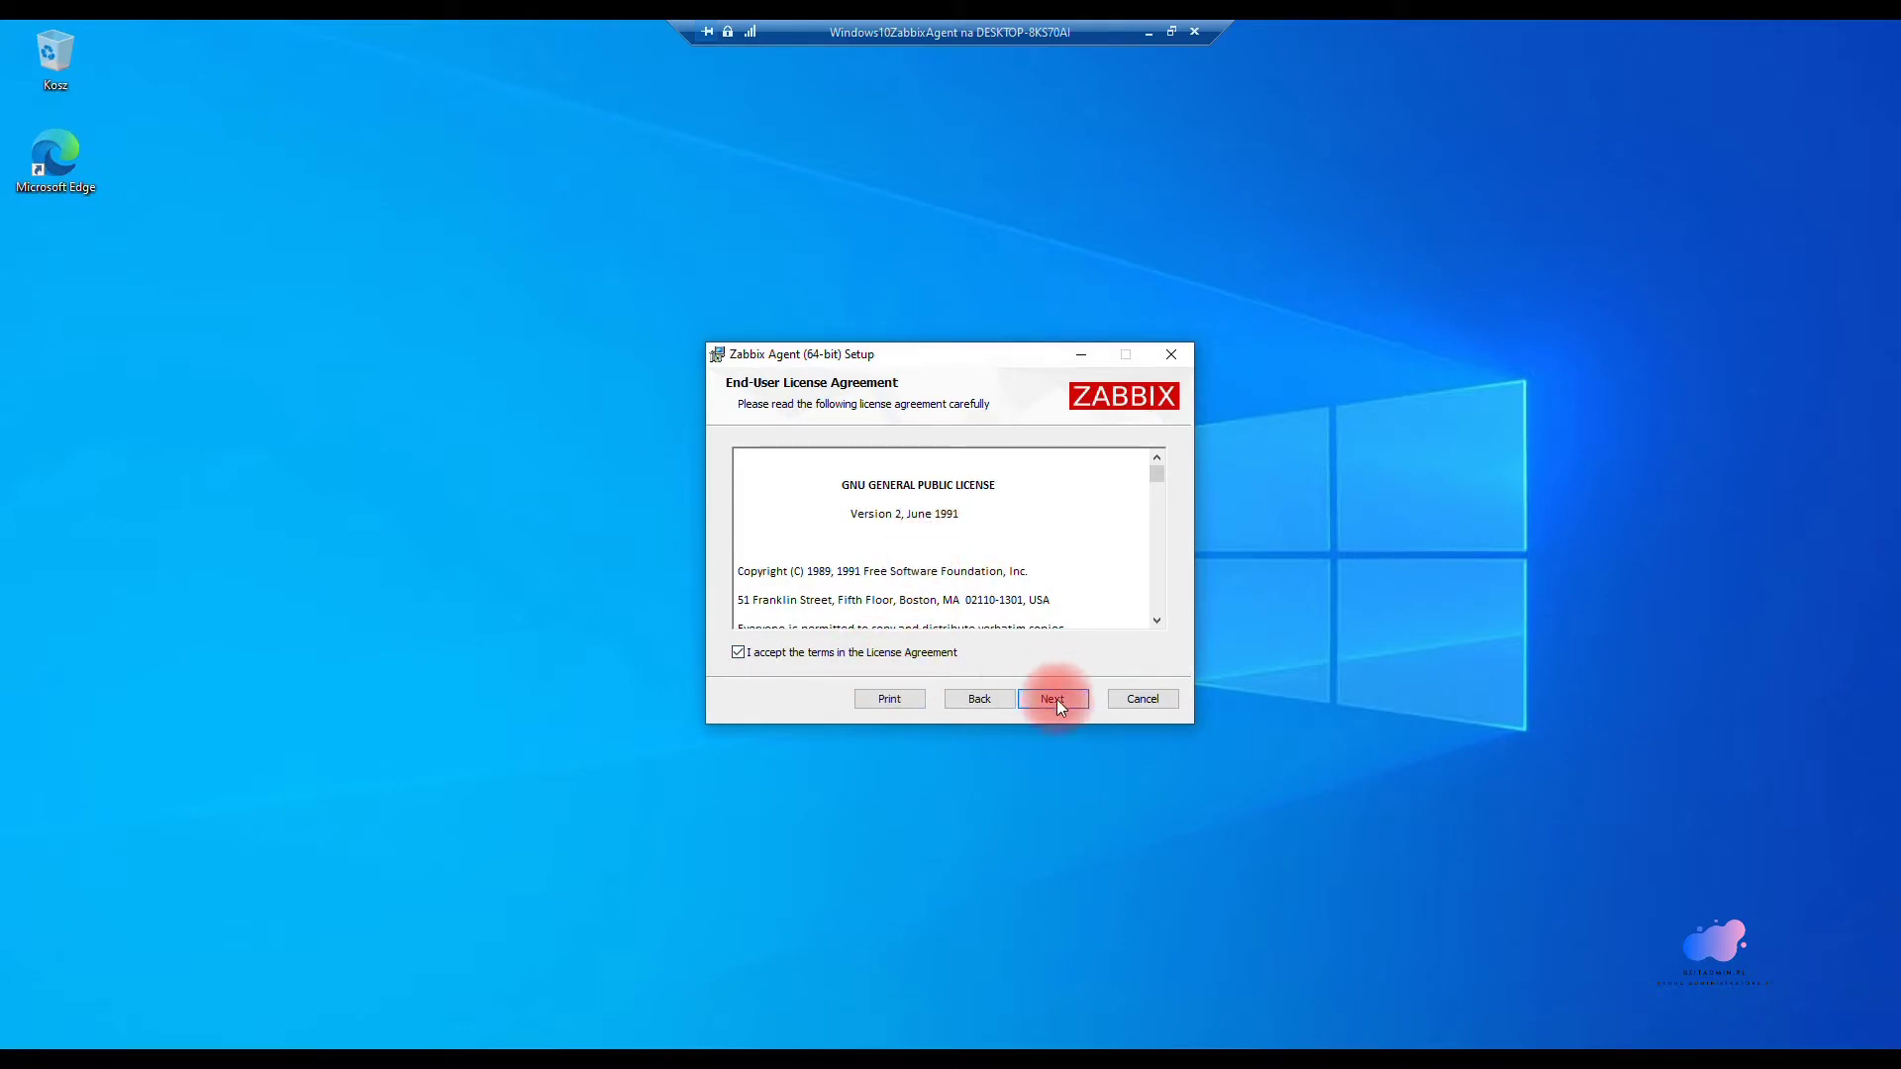
pyautogui.click(1055, 699)
# Step: Set both the Zabbix server IP/DNS and the server for active checks to 192.168.8.200 in the agent service configuration
pyautogui.doubleClick(882, 463)
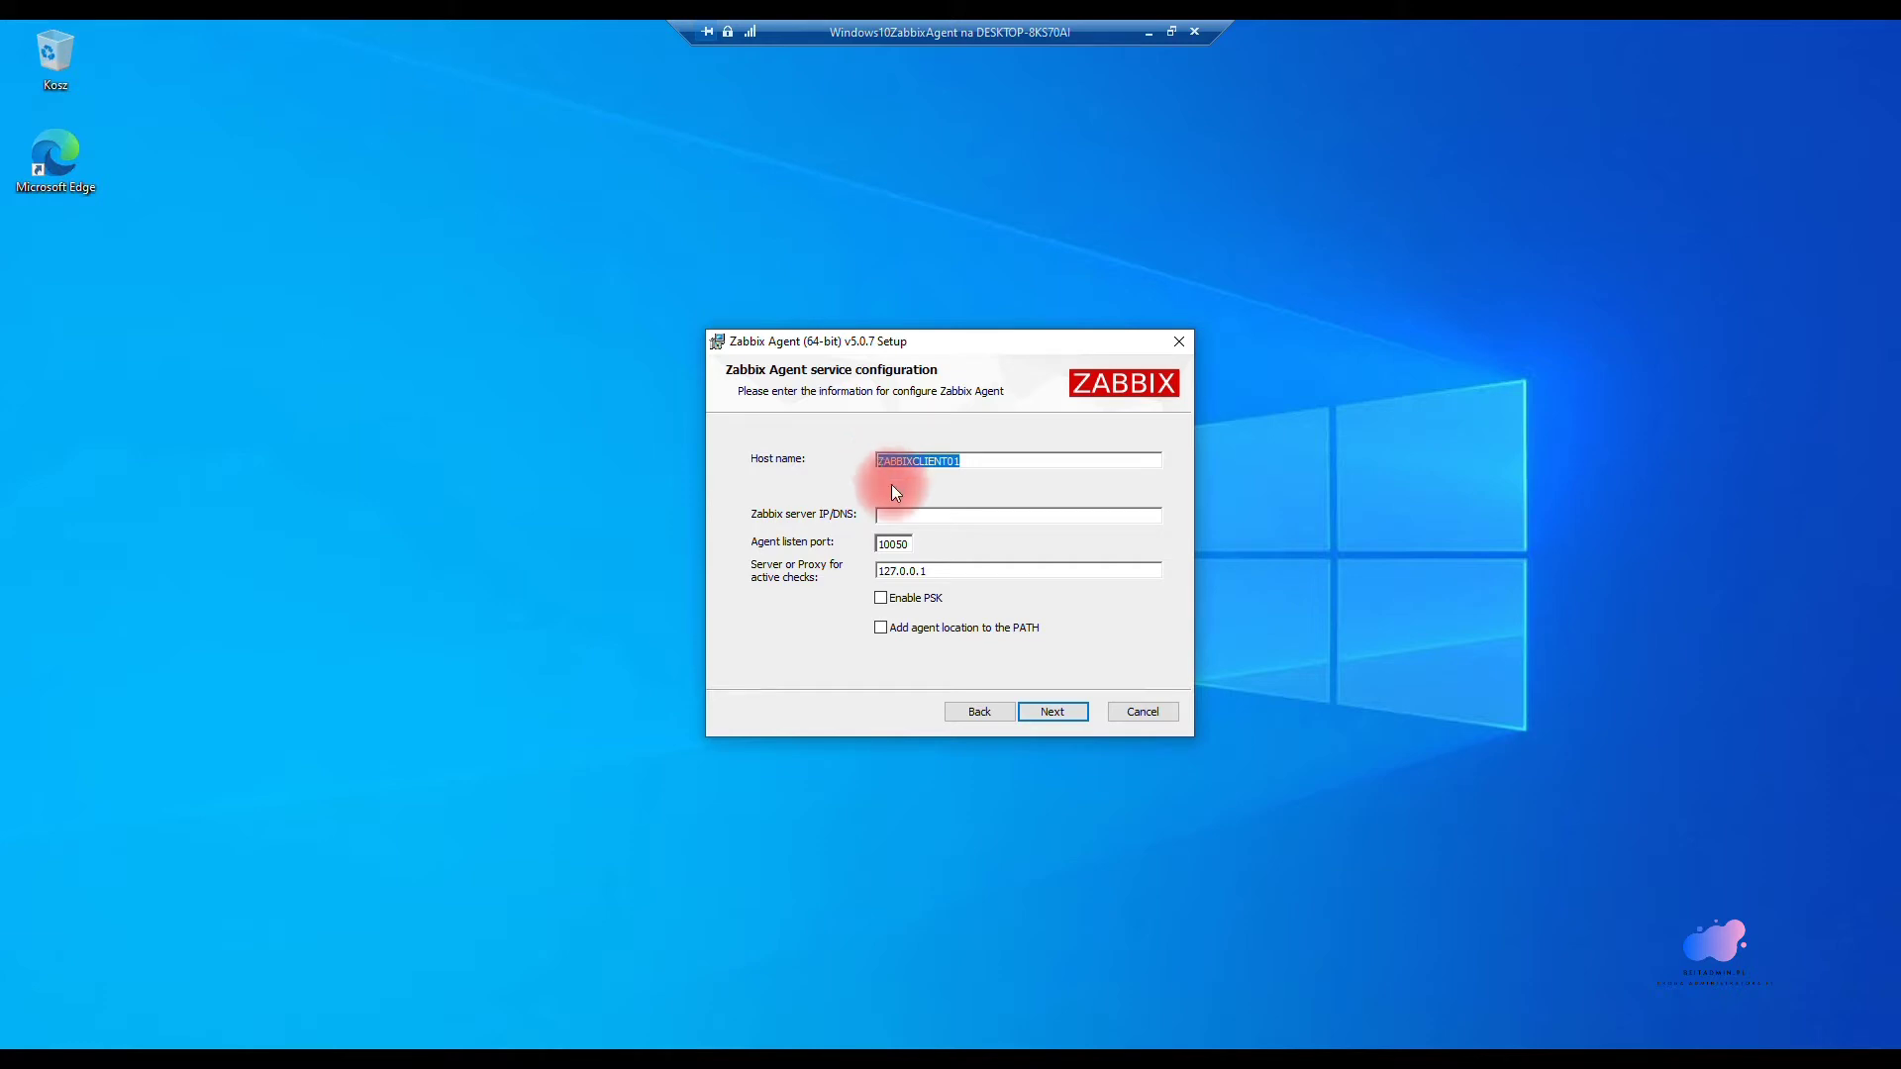
pyautogui.click(926, 516)
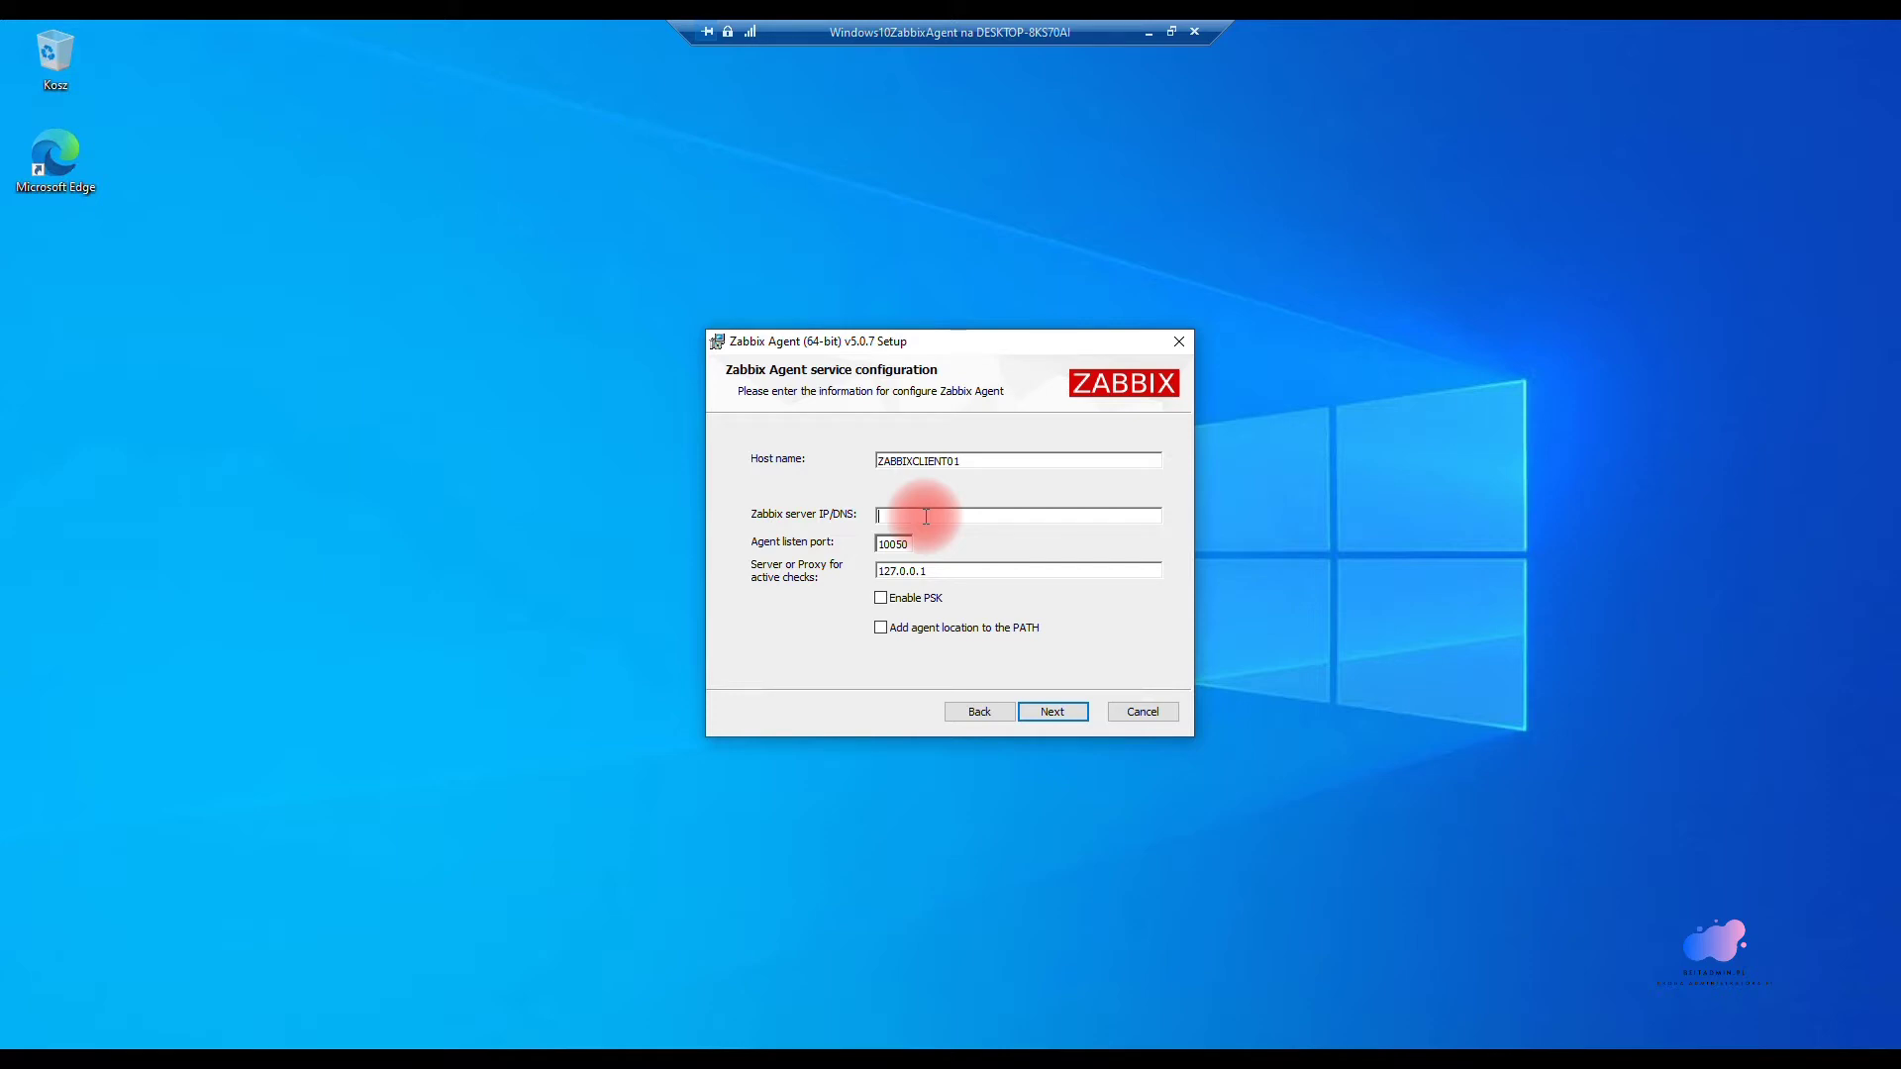
pyautogui.write('192.168.8.200')
pyautogui.doubleClick(923, 515)
pyautogui.hotkey('ctrl', 'c')
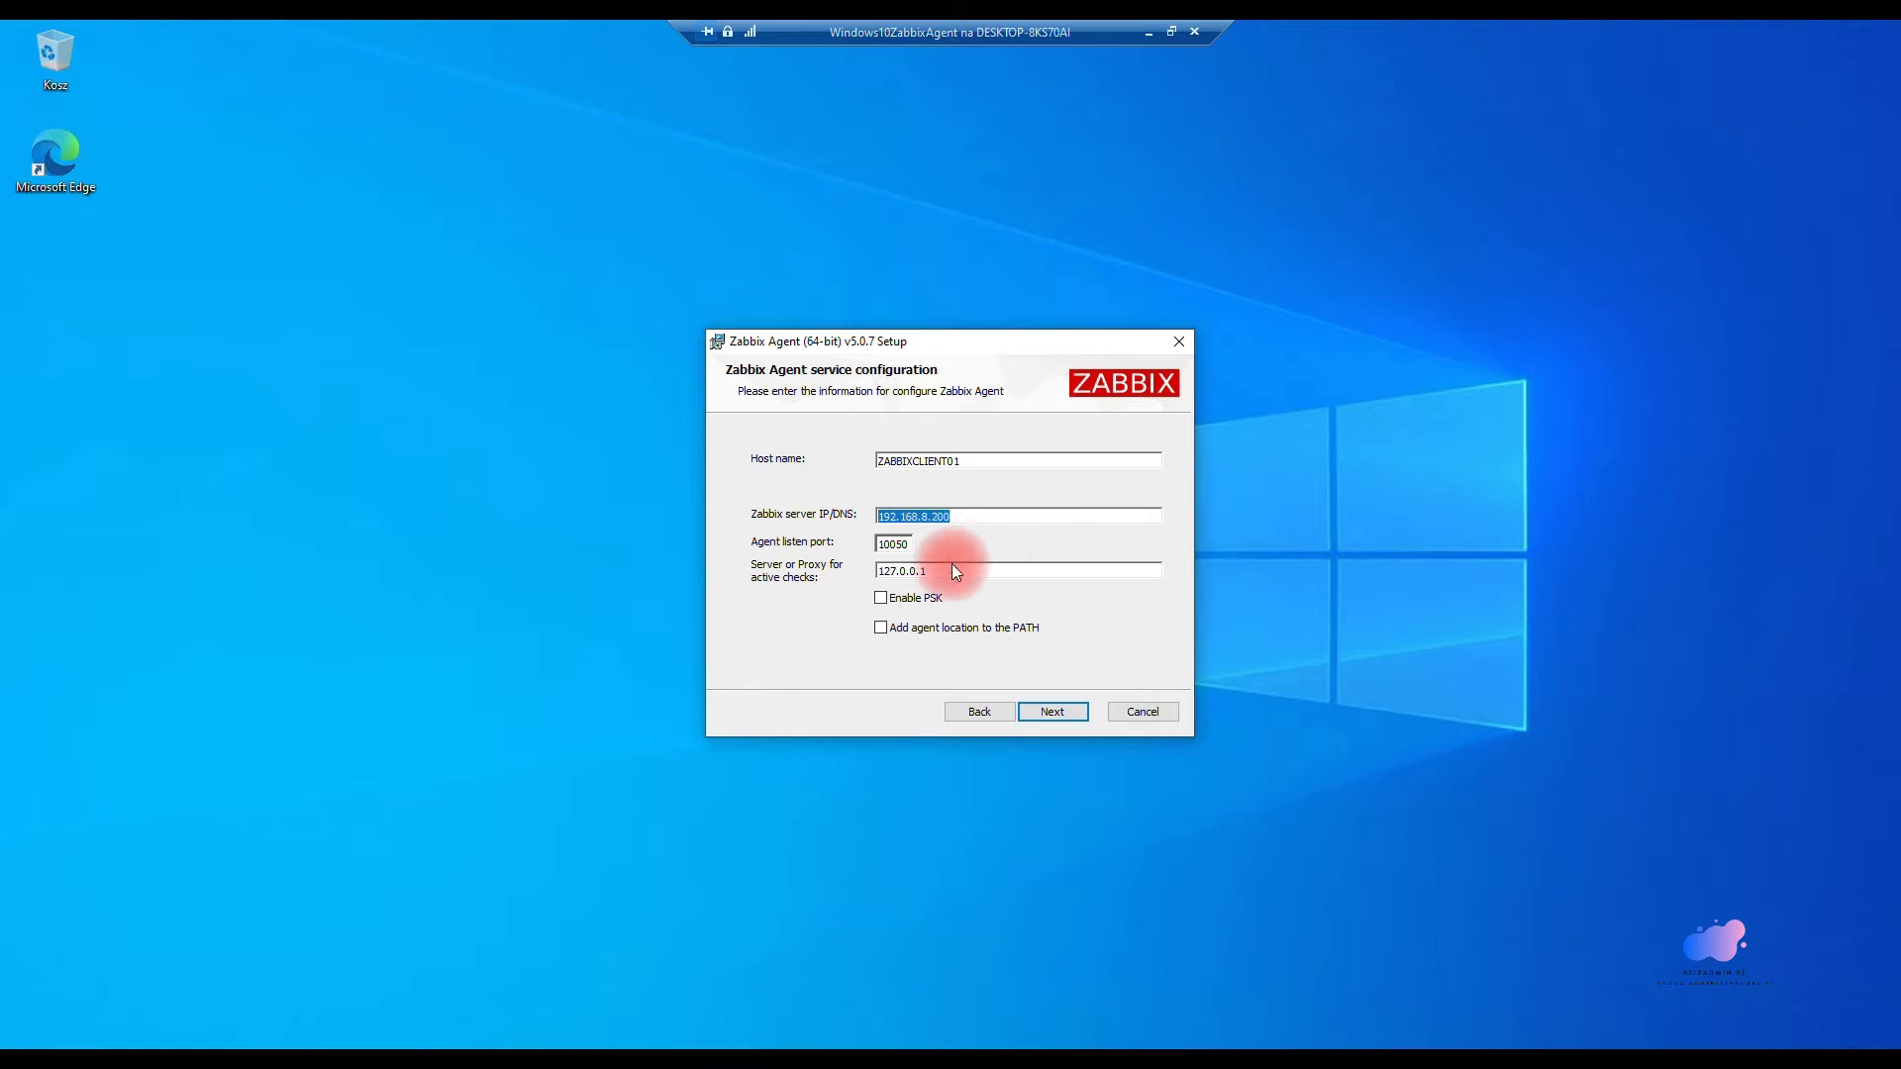
pyautogui.moveTo(951, 566); pyautogui.dragTo(827, 551)
pyautogui.hotkey('ctrl', 'v')
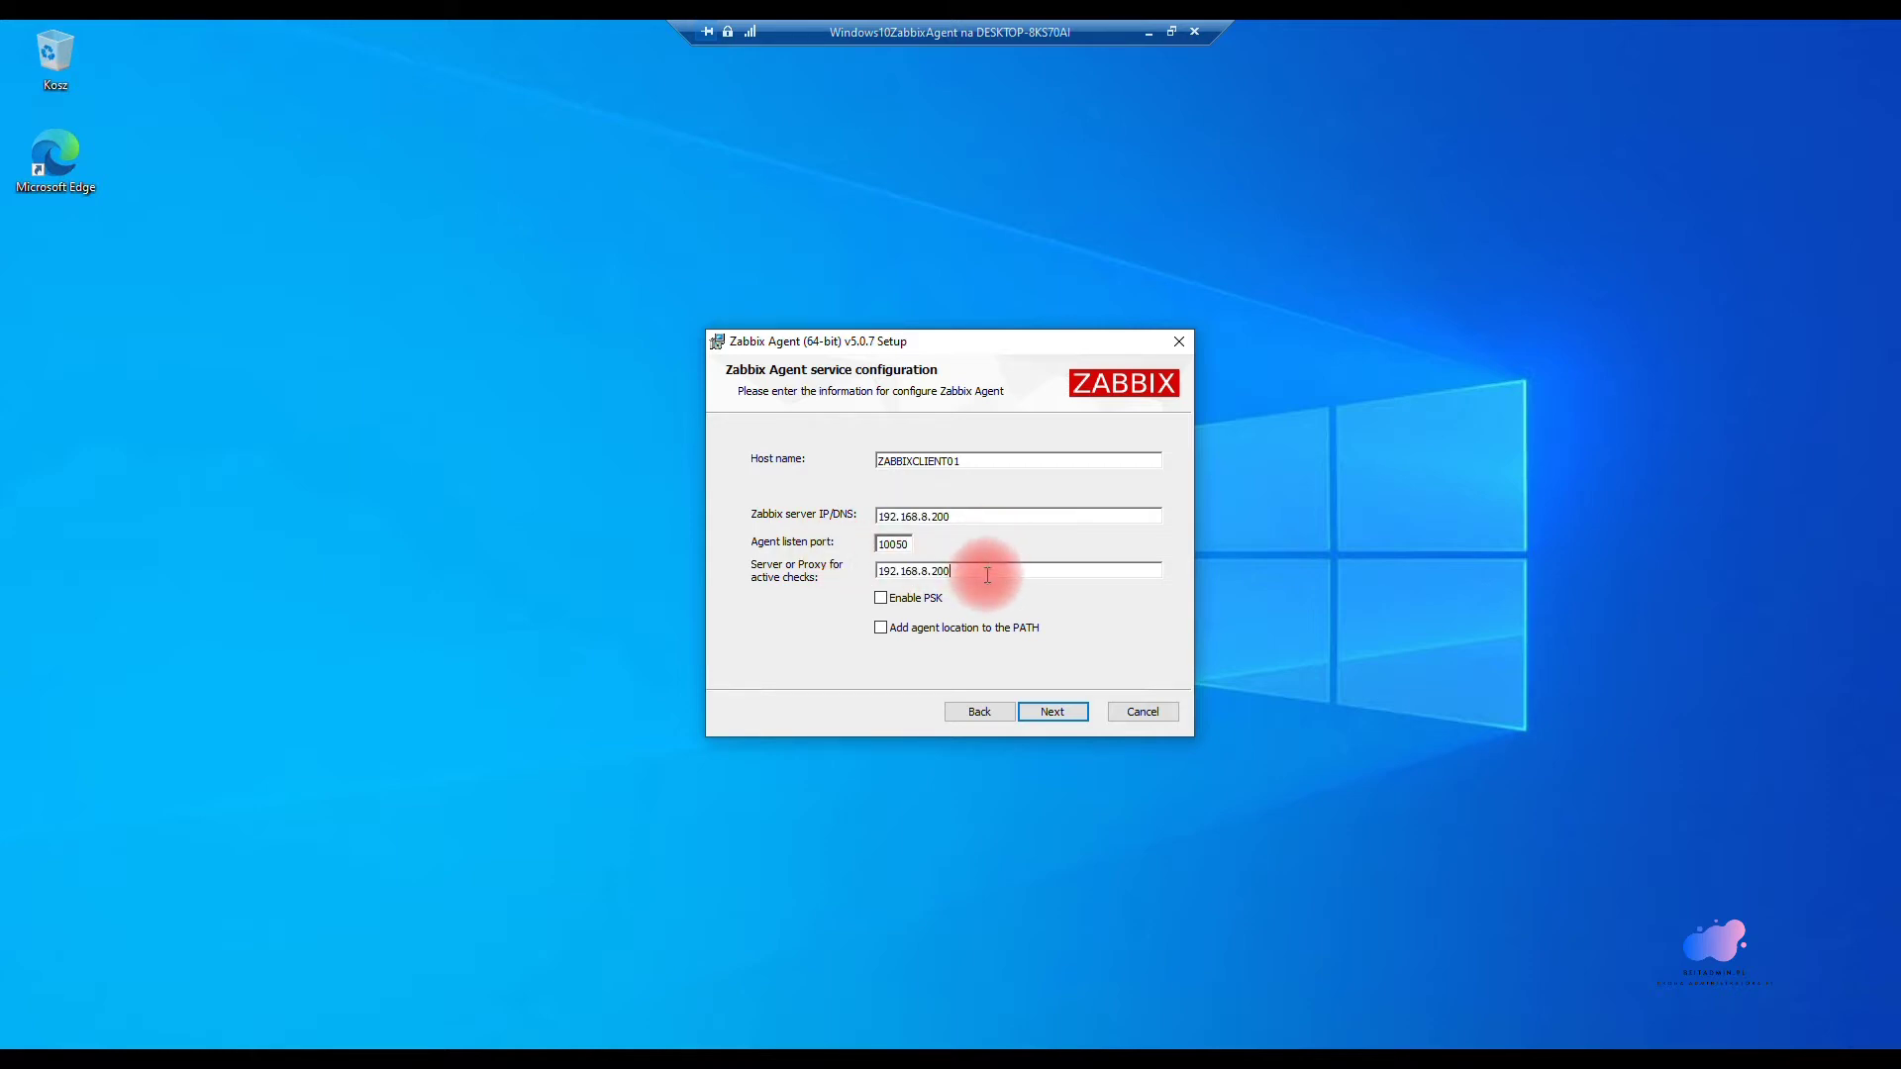
# Step: Check the agent listen port, enable adding the agent location to the PATH, and accept the service configuration
pyautogui.moveTo(976, 569); pyautogui.dragTo(832, 574)
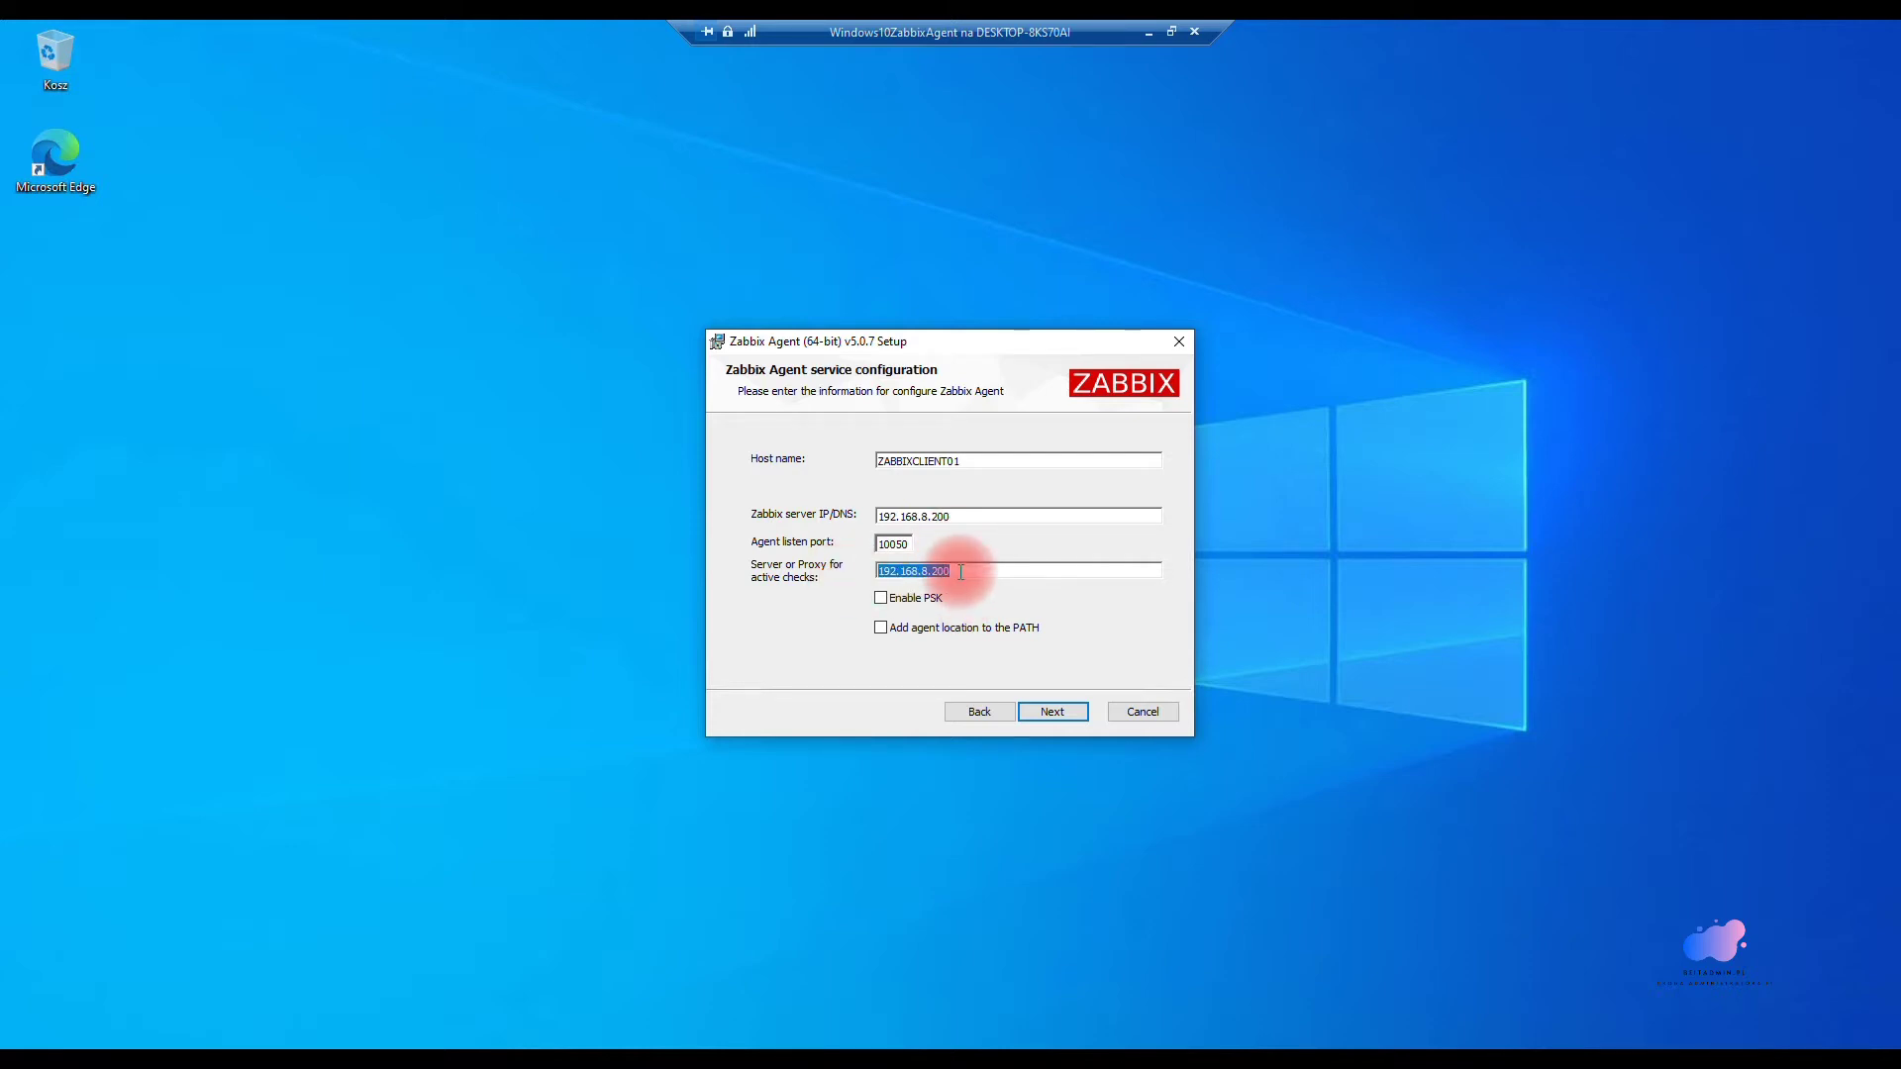
pyautogui.moveTo(878, 543); pyautogui.dragTo(935, 546)
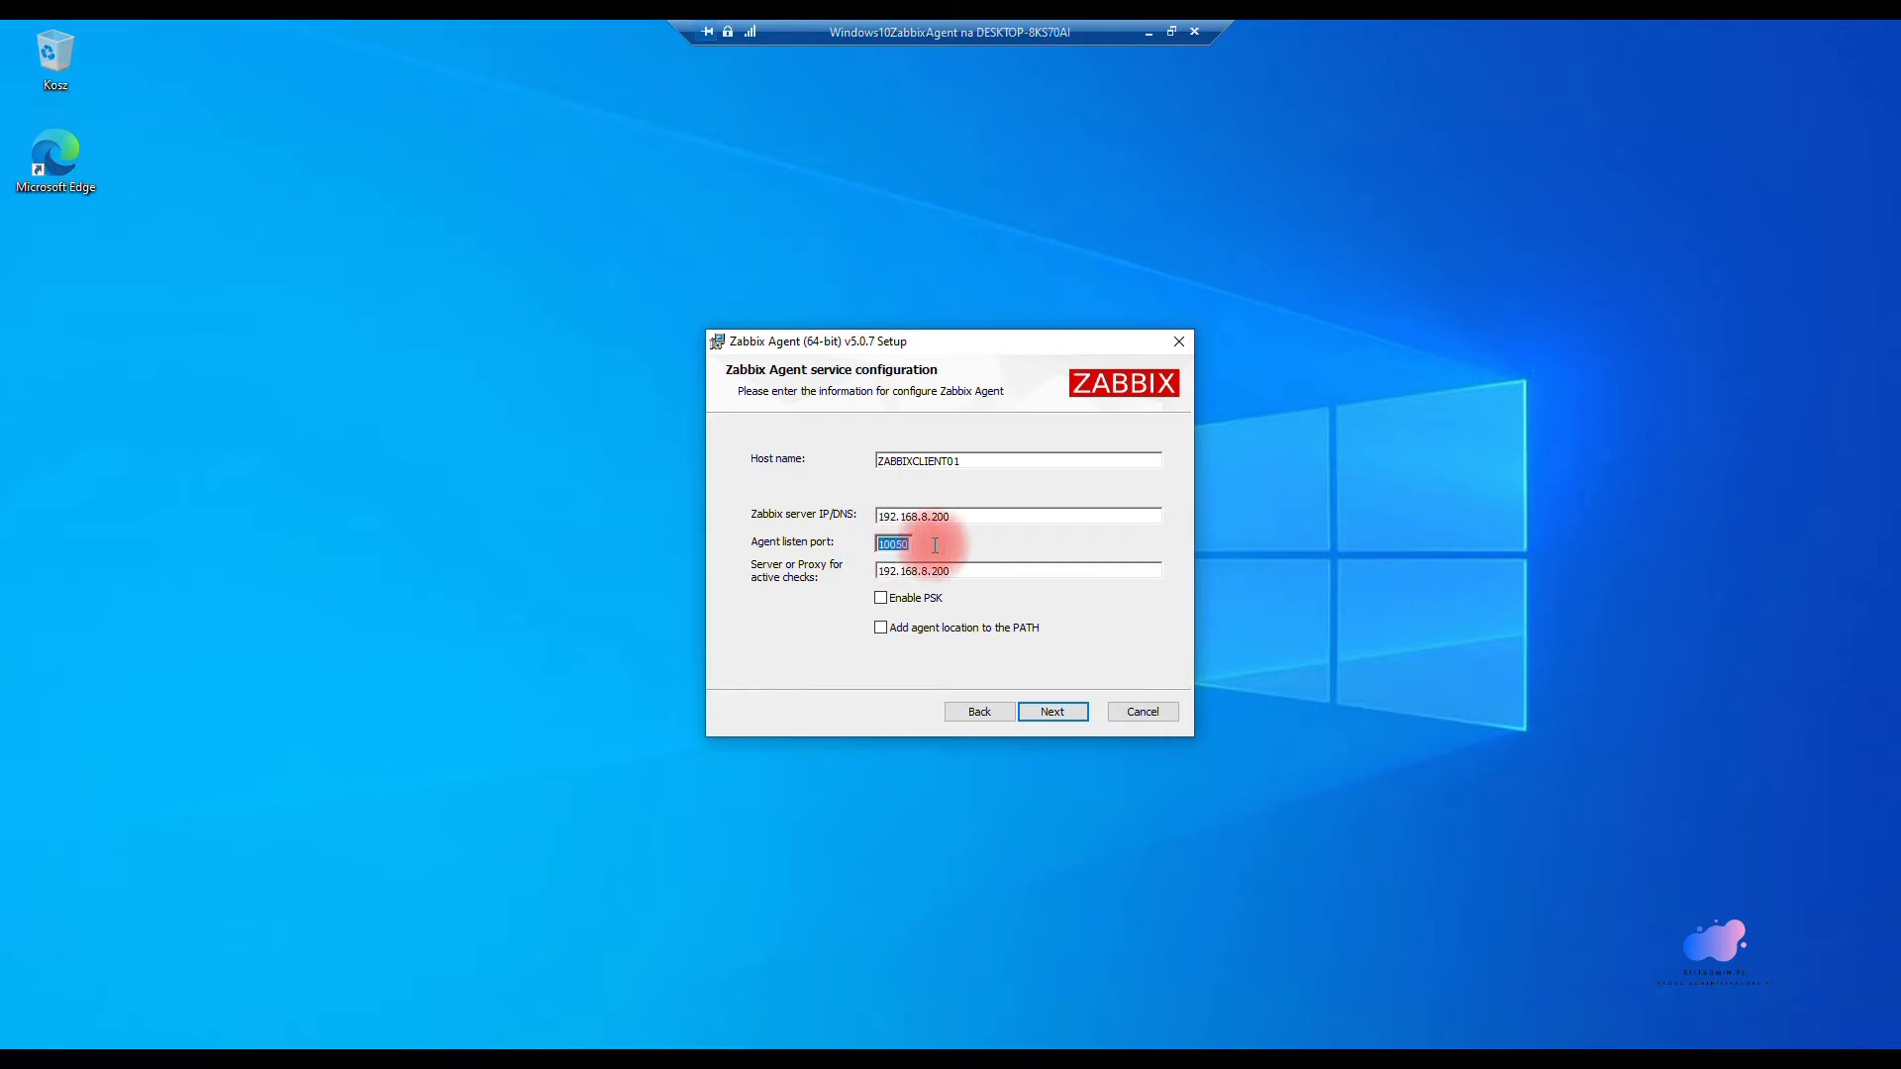
pyautogui.click(909, 628)
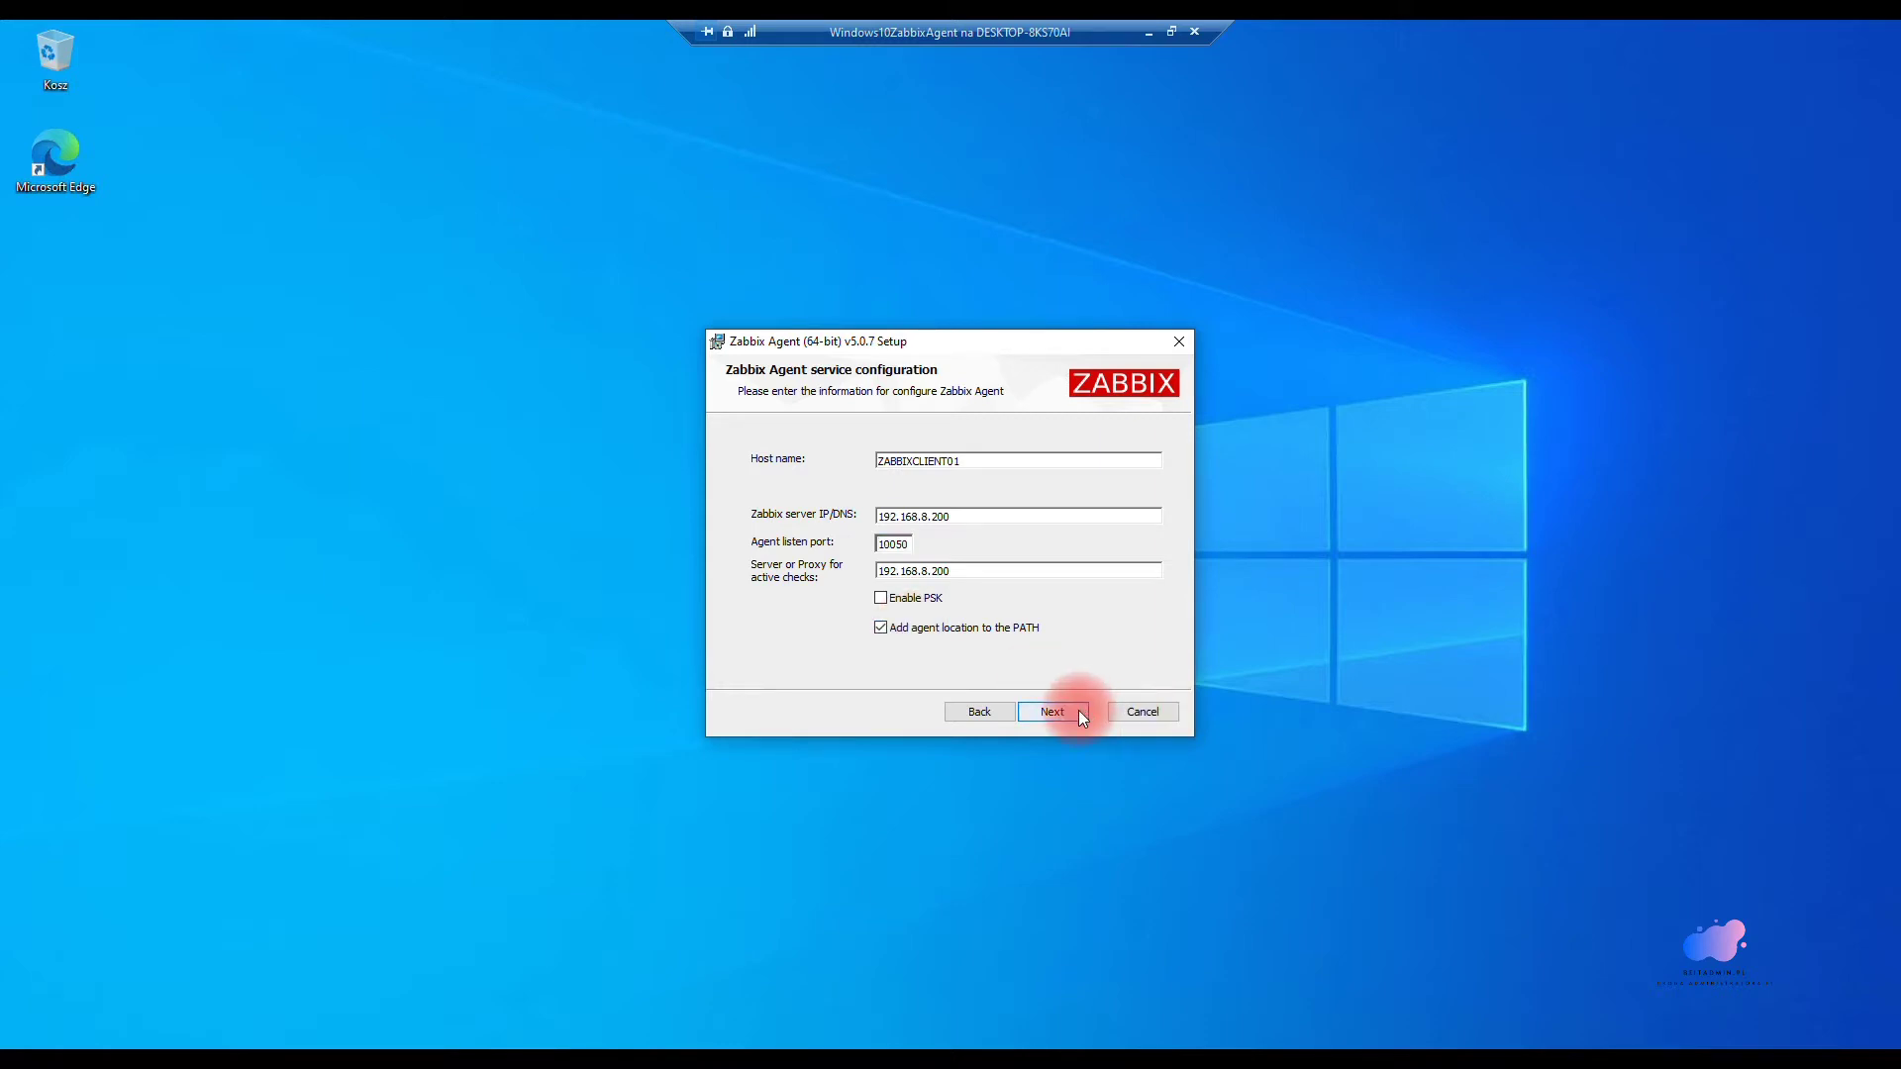
pyautogui.click(1078, 710)
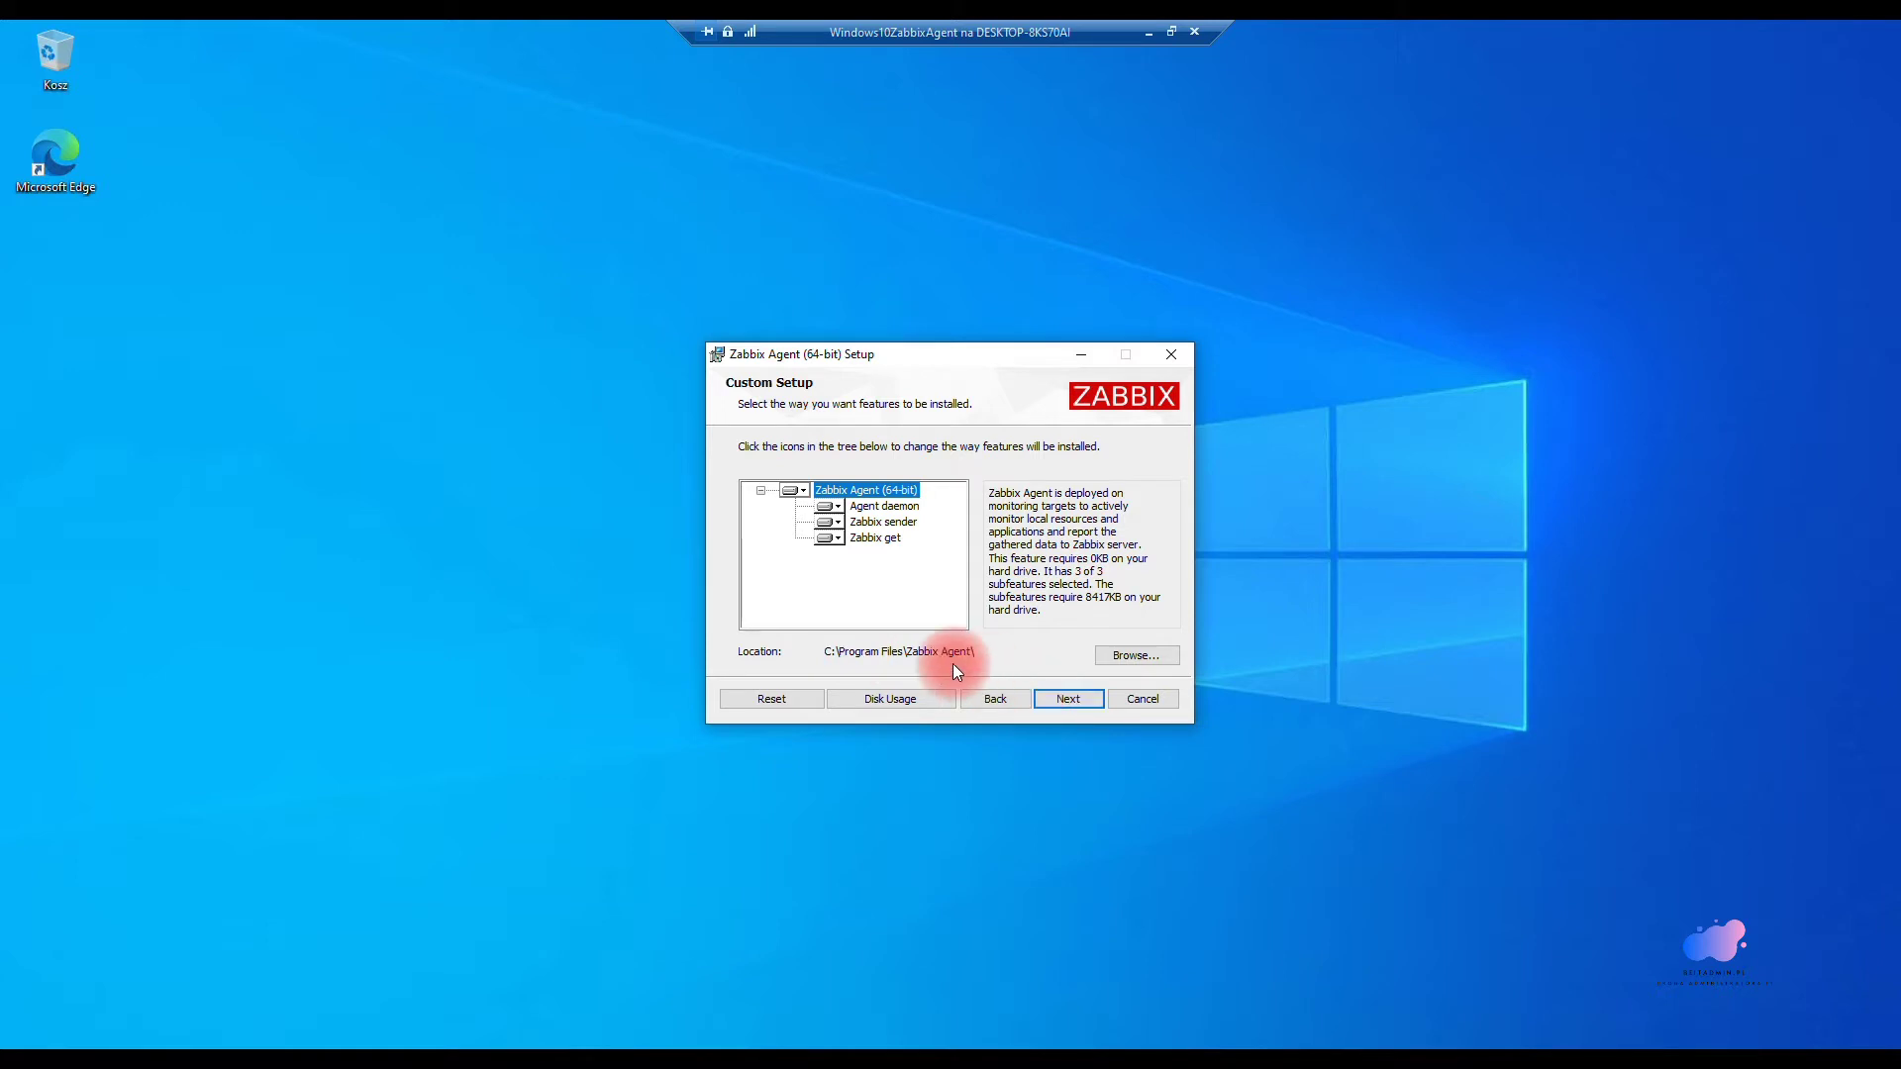
# Step: Install the Zabbix Agent with the default features and location, allow the system changes, and finish the setup
pyautogui.click(1058, 699)
pyautogui.click(1043, 699)
pyautogui.click(876, 680)
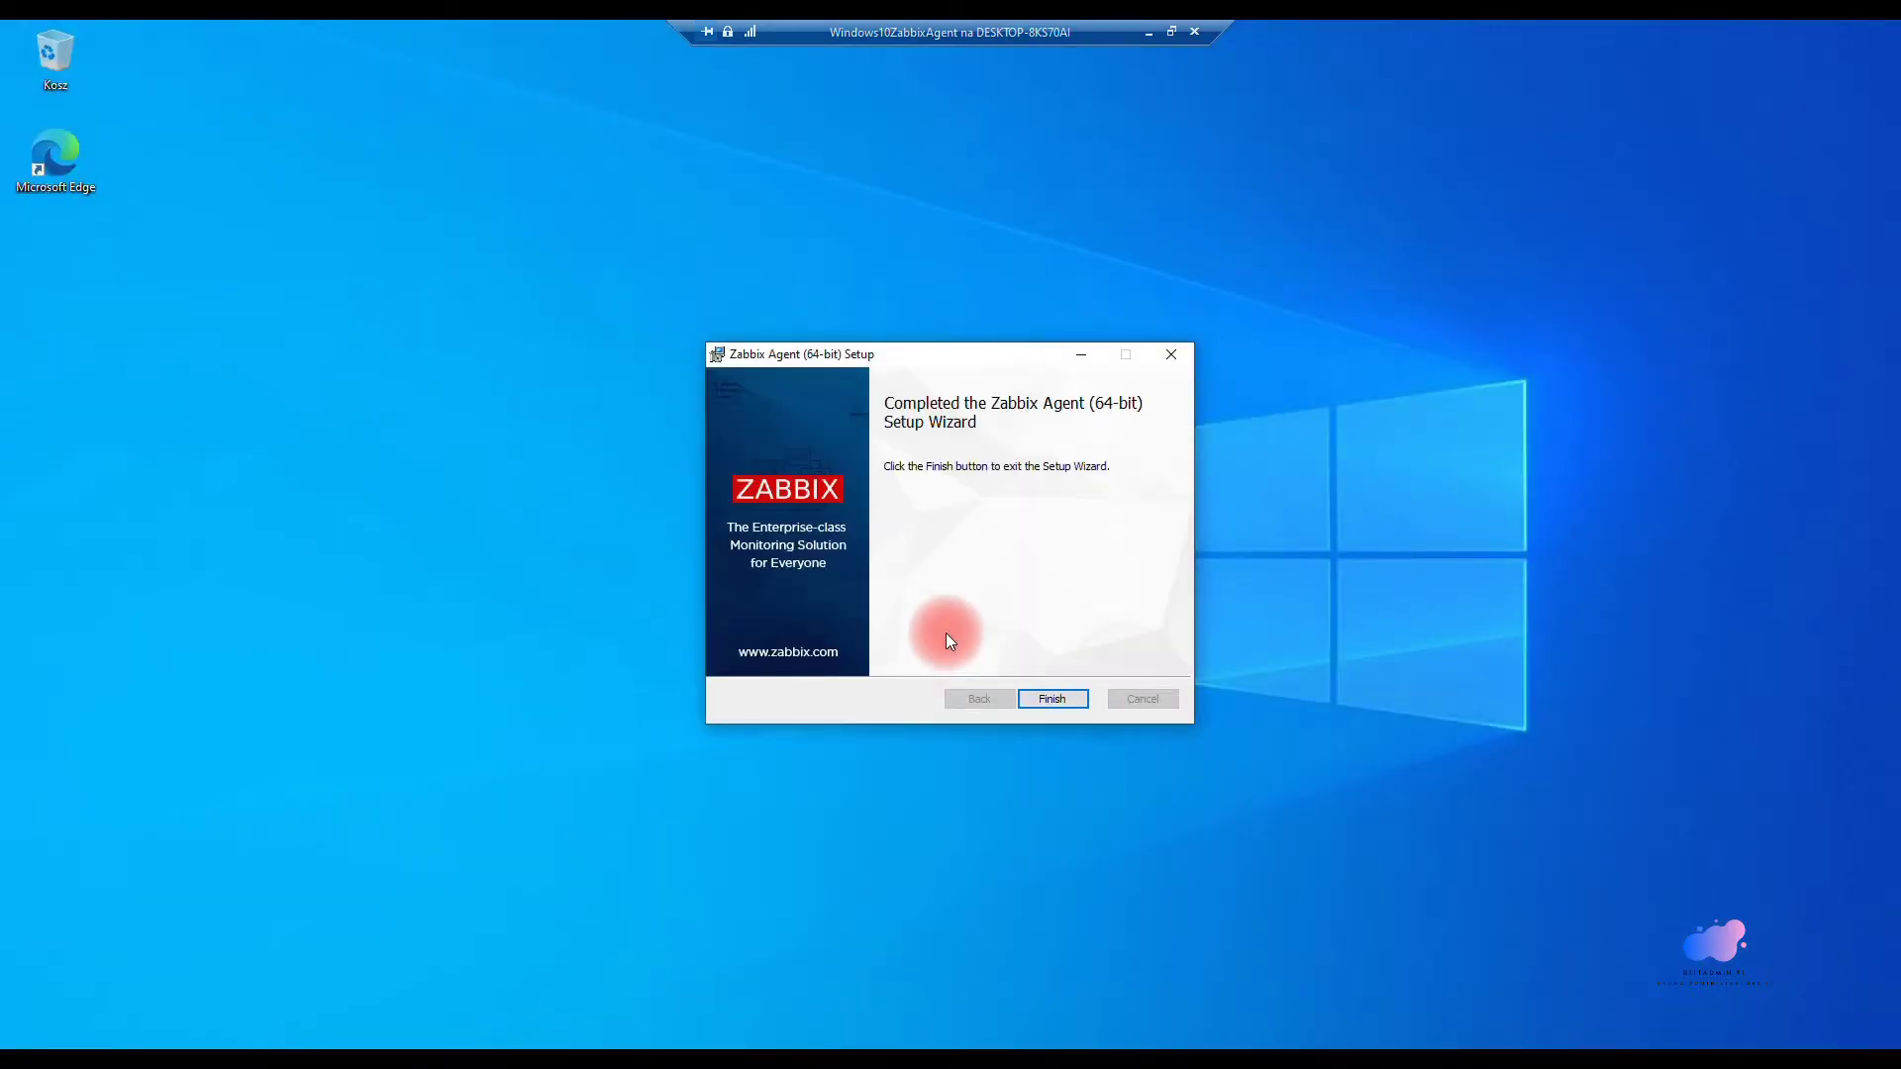
pyautogui.click(1054, 700)
# Step: Open the Windows services console (Usługi) and display the properties of the Zabbix Agent service
pyautogui.click(71, 1037)
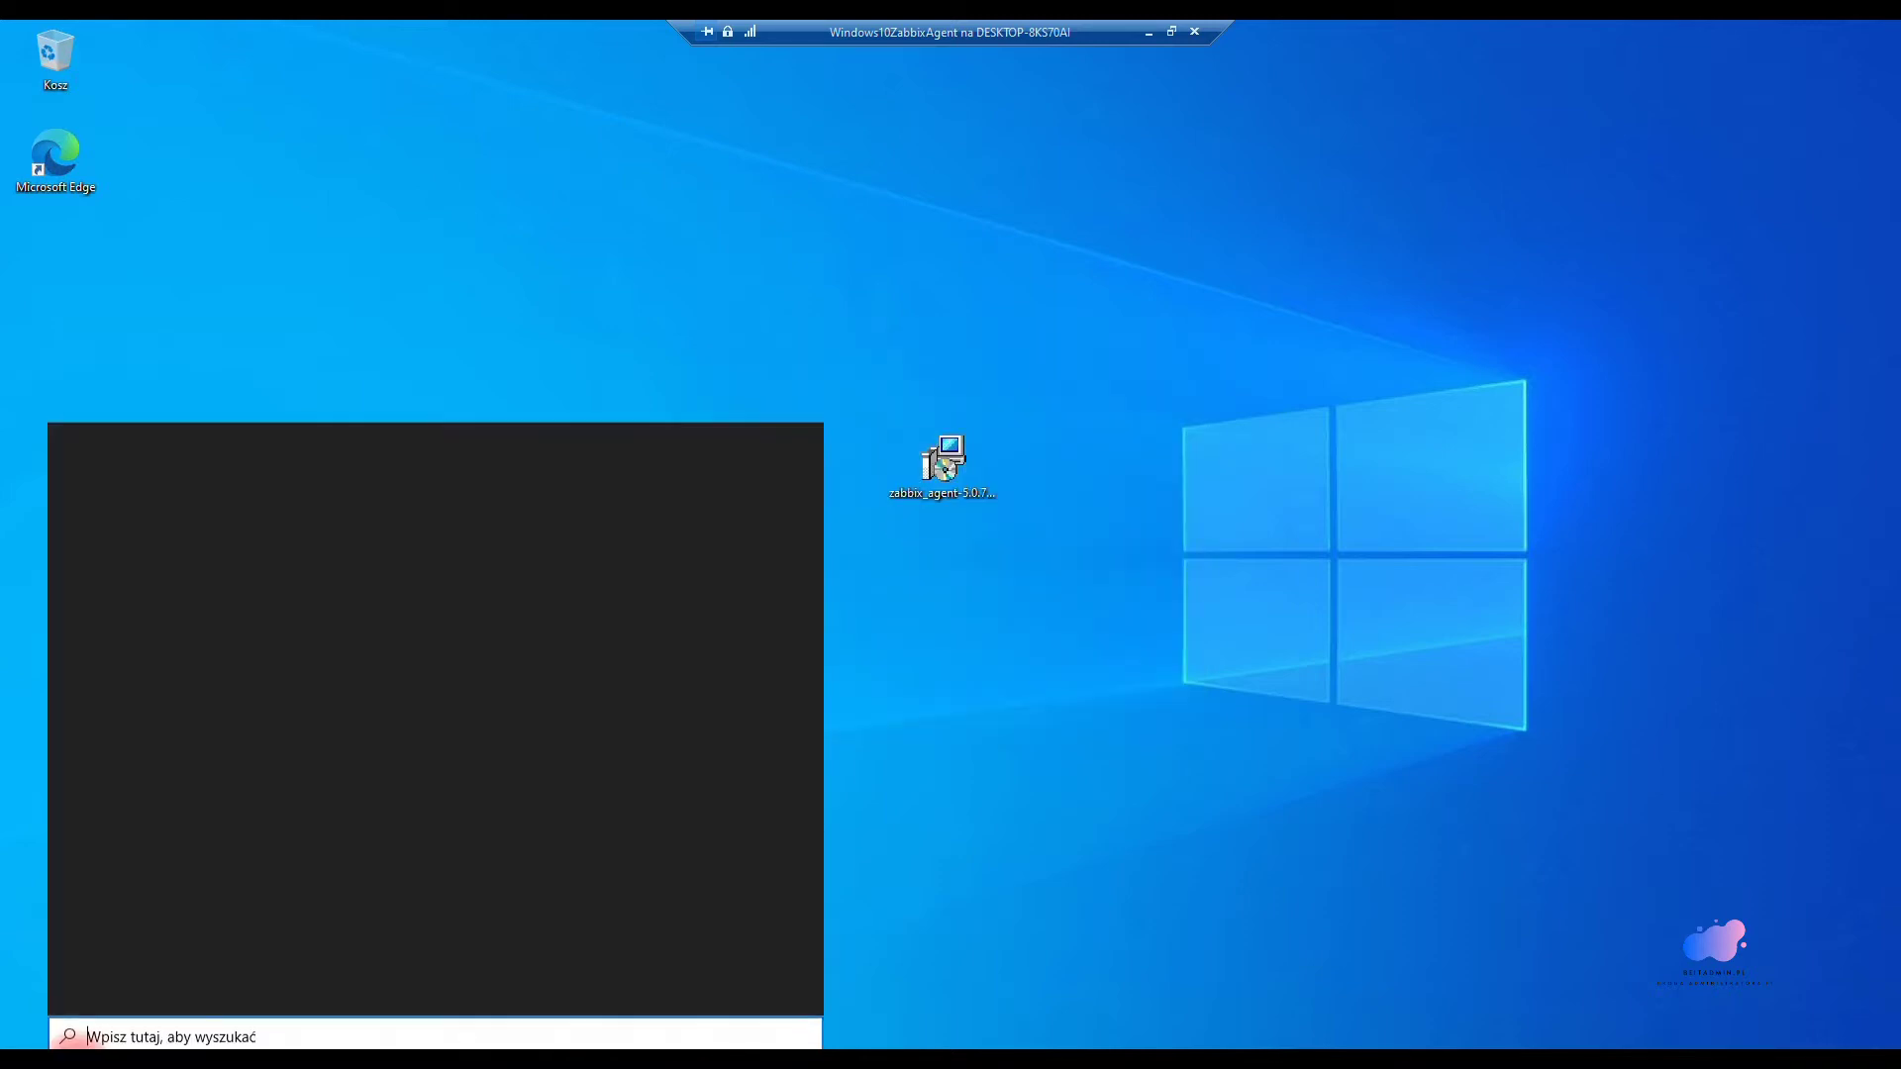
pyautogui.write('us')
pyautogui.press('Return')
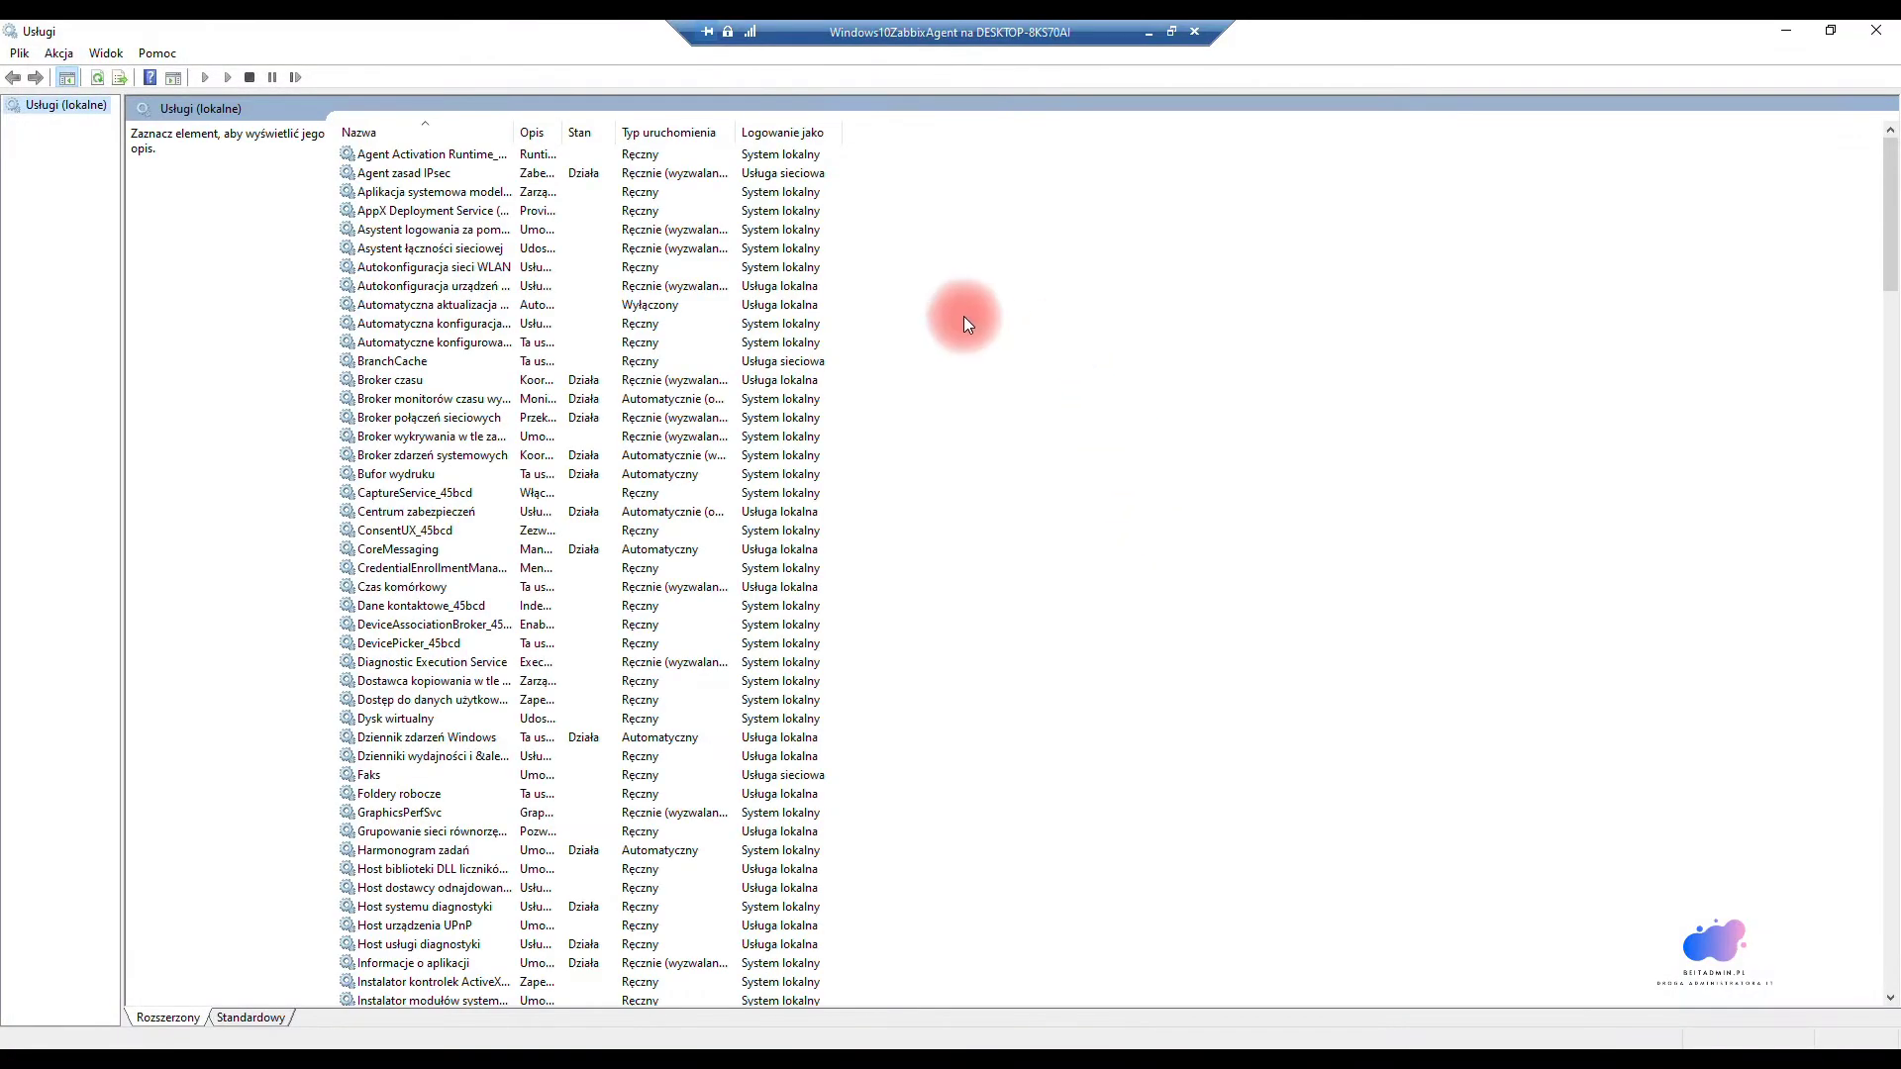
pyautogui.moveTo(1896, 259); pyautogui.dragTo(1887, 981)
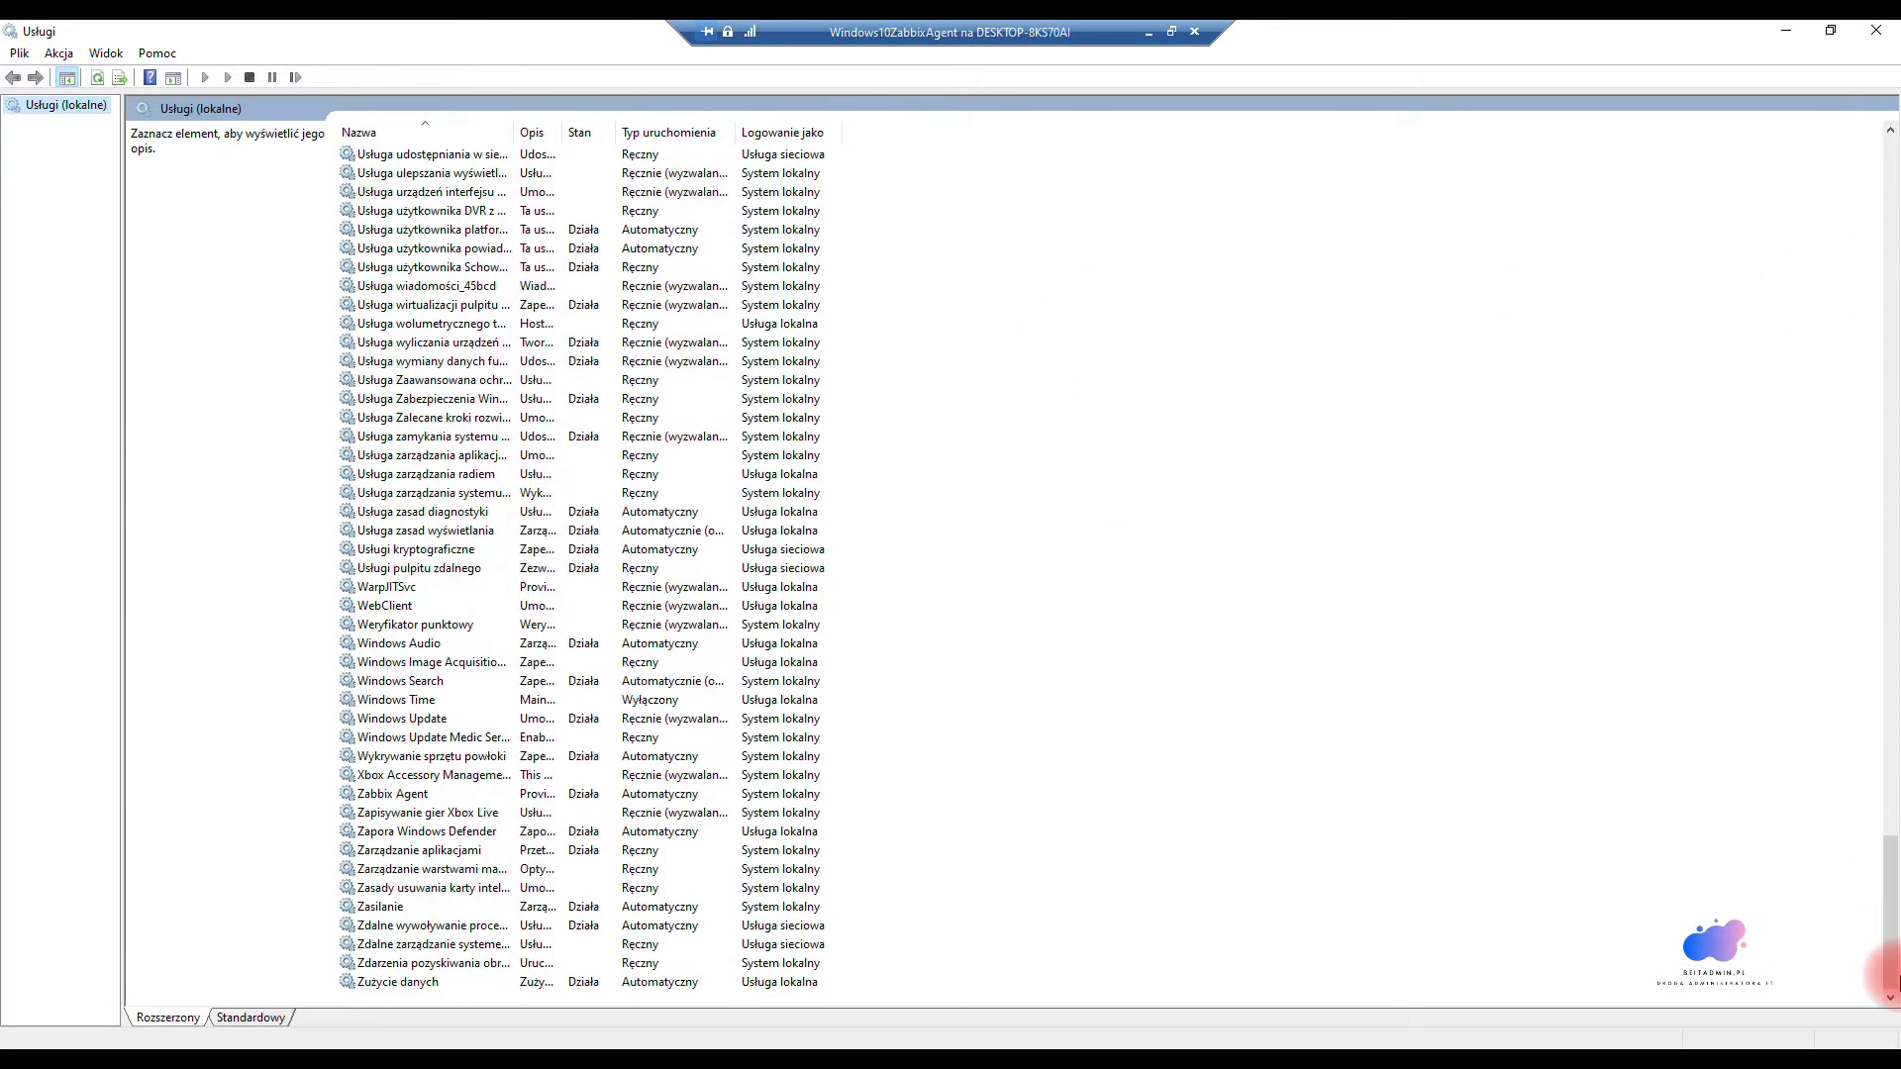
pyautogui.click(386, 796)
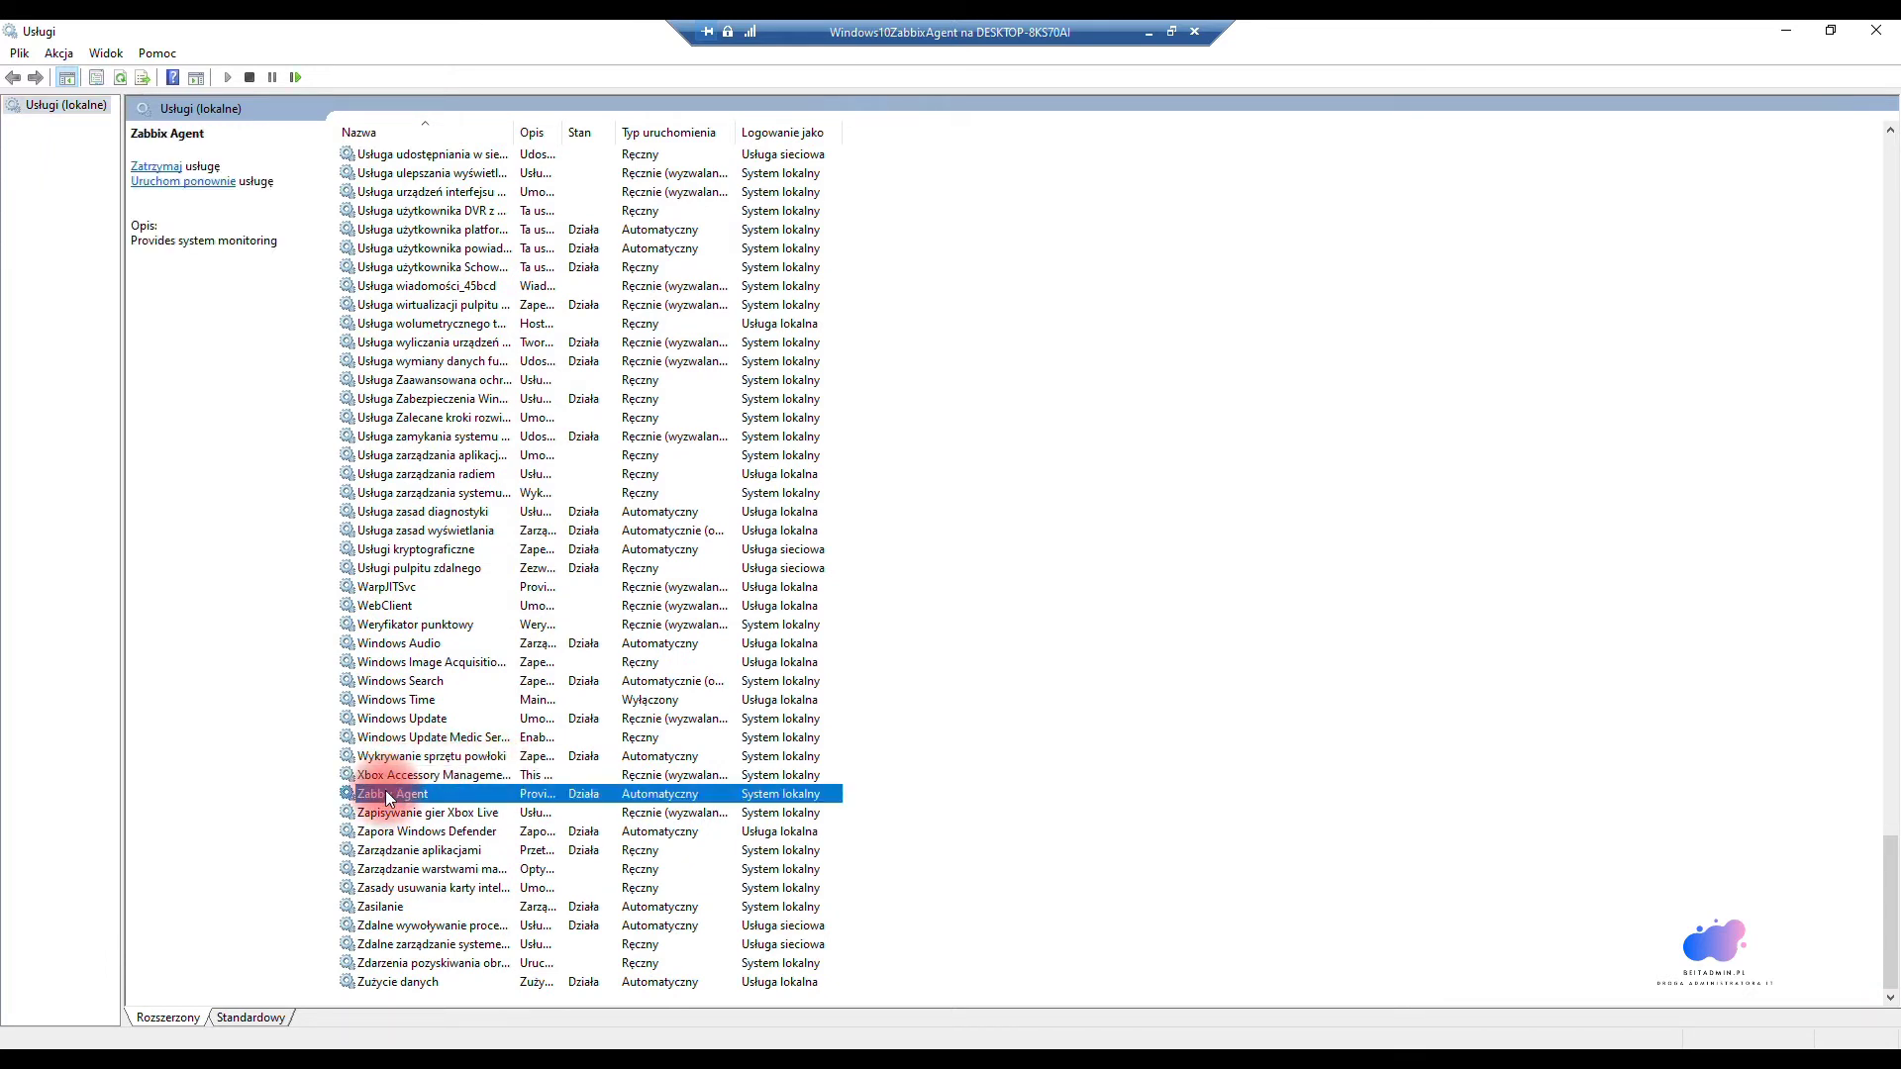
pyautogui.rightClick(412, 798)
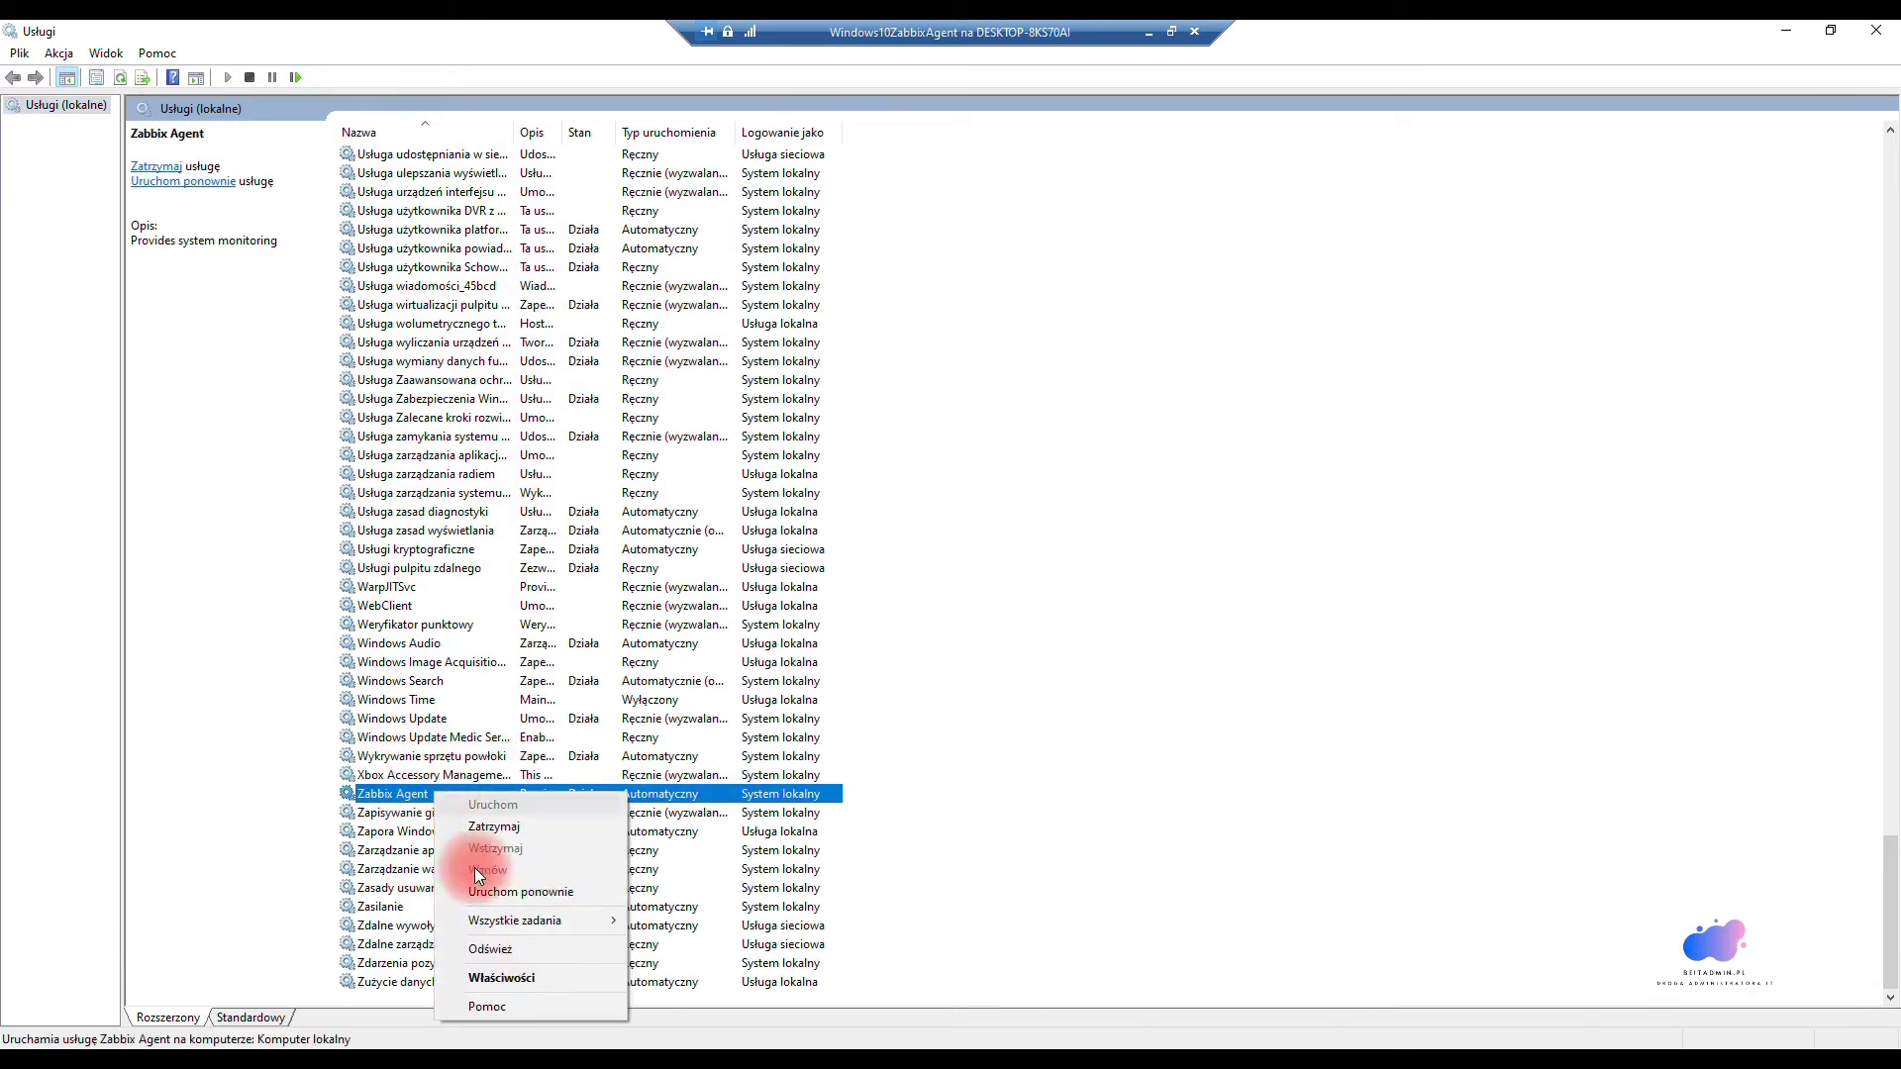
pyautogui.click(503, 976)
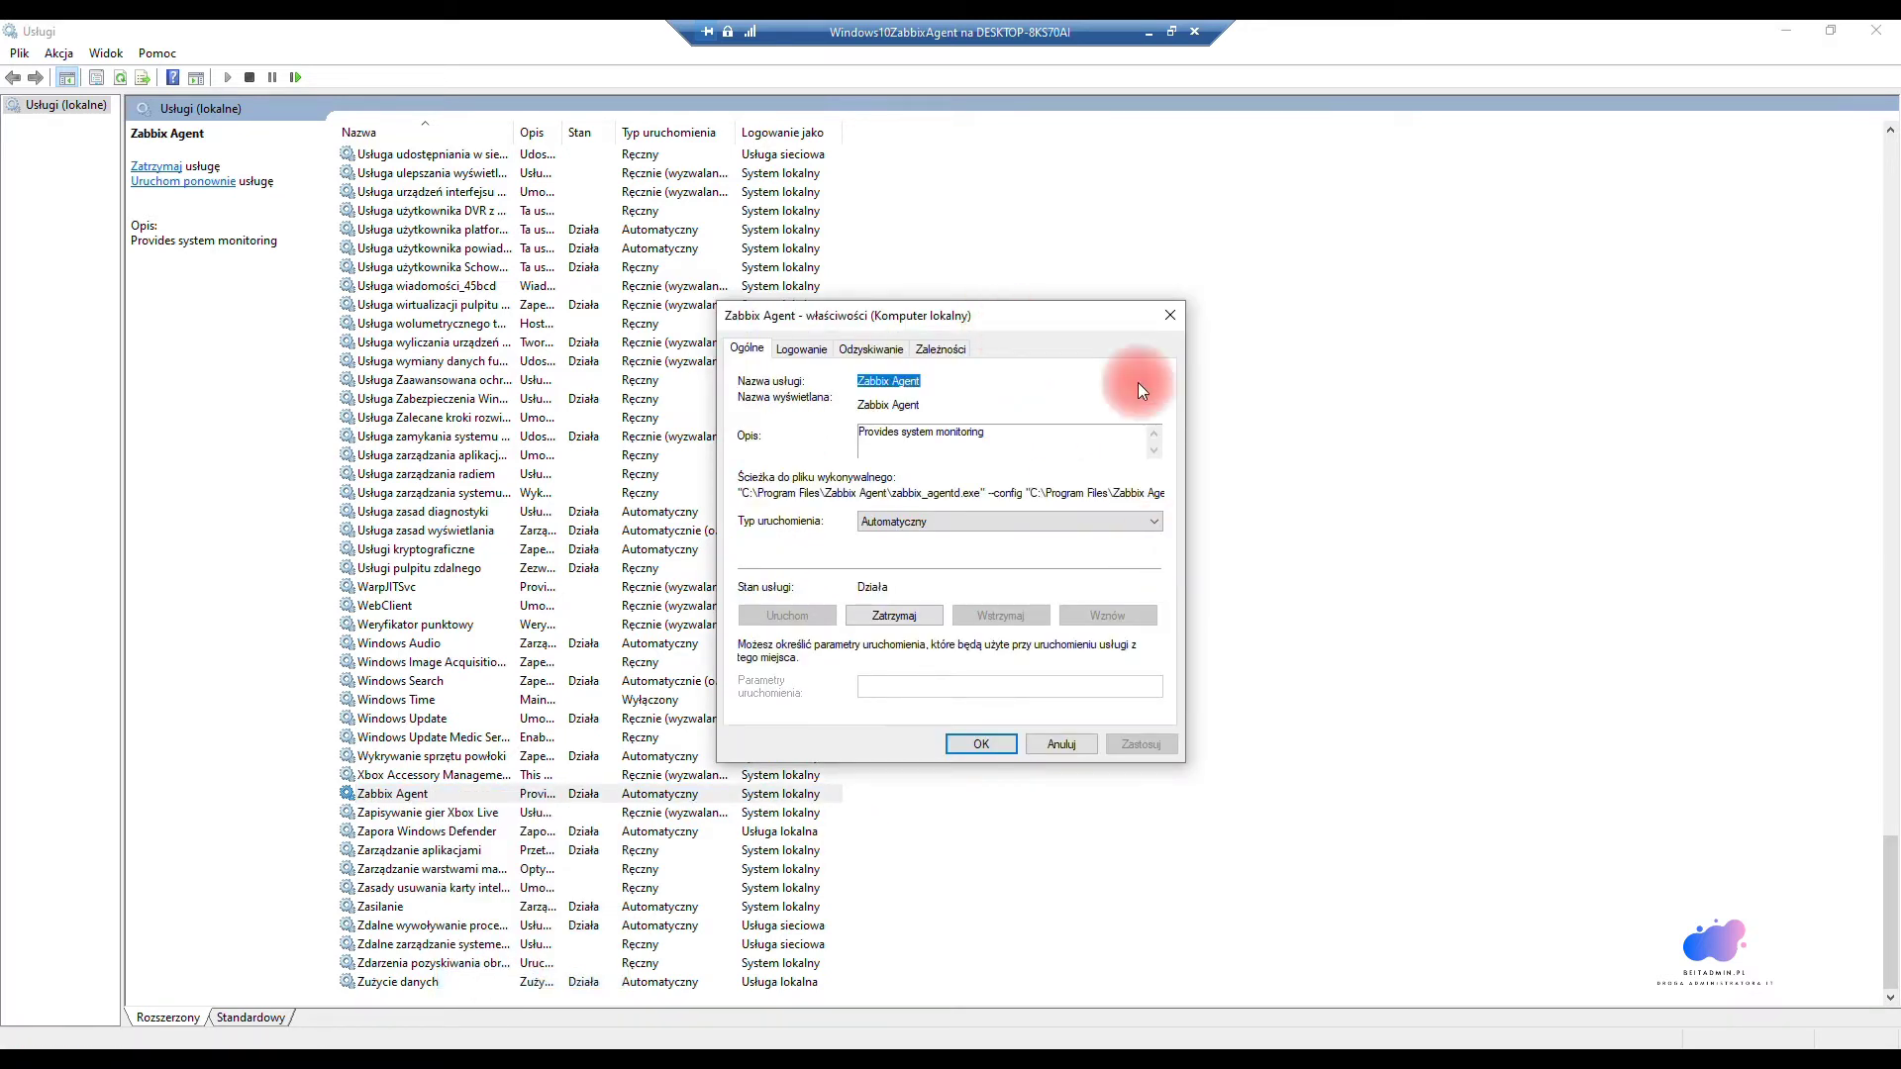
# Step: Check the Zabbix Agent service's startup type and status, and close its properties and the services console
pyautogui.click(1156, 614)
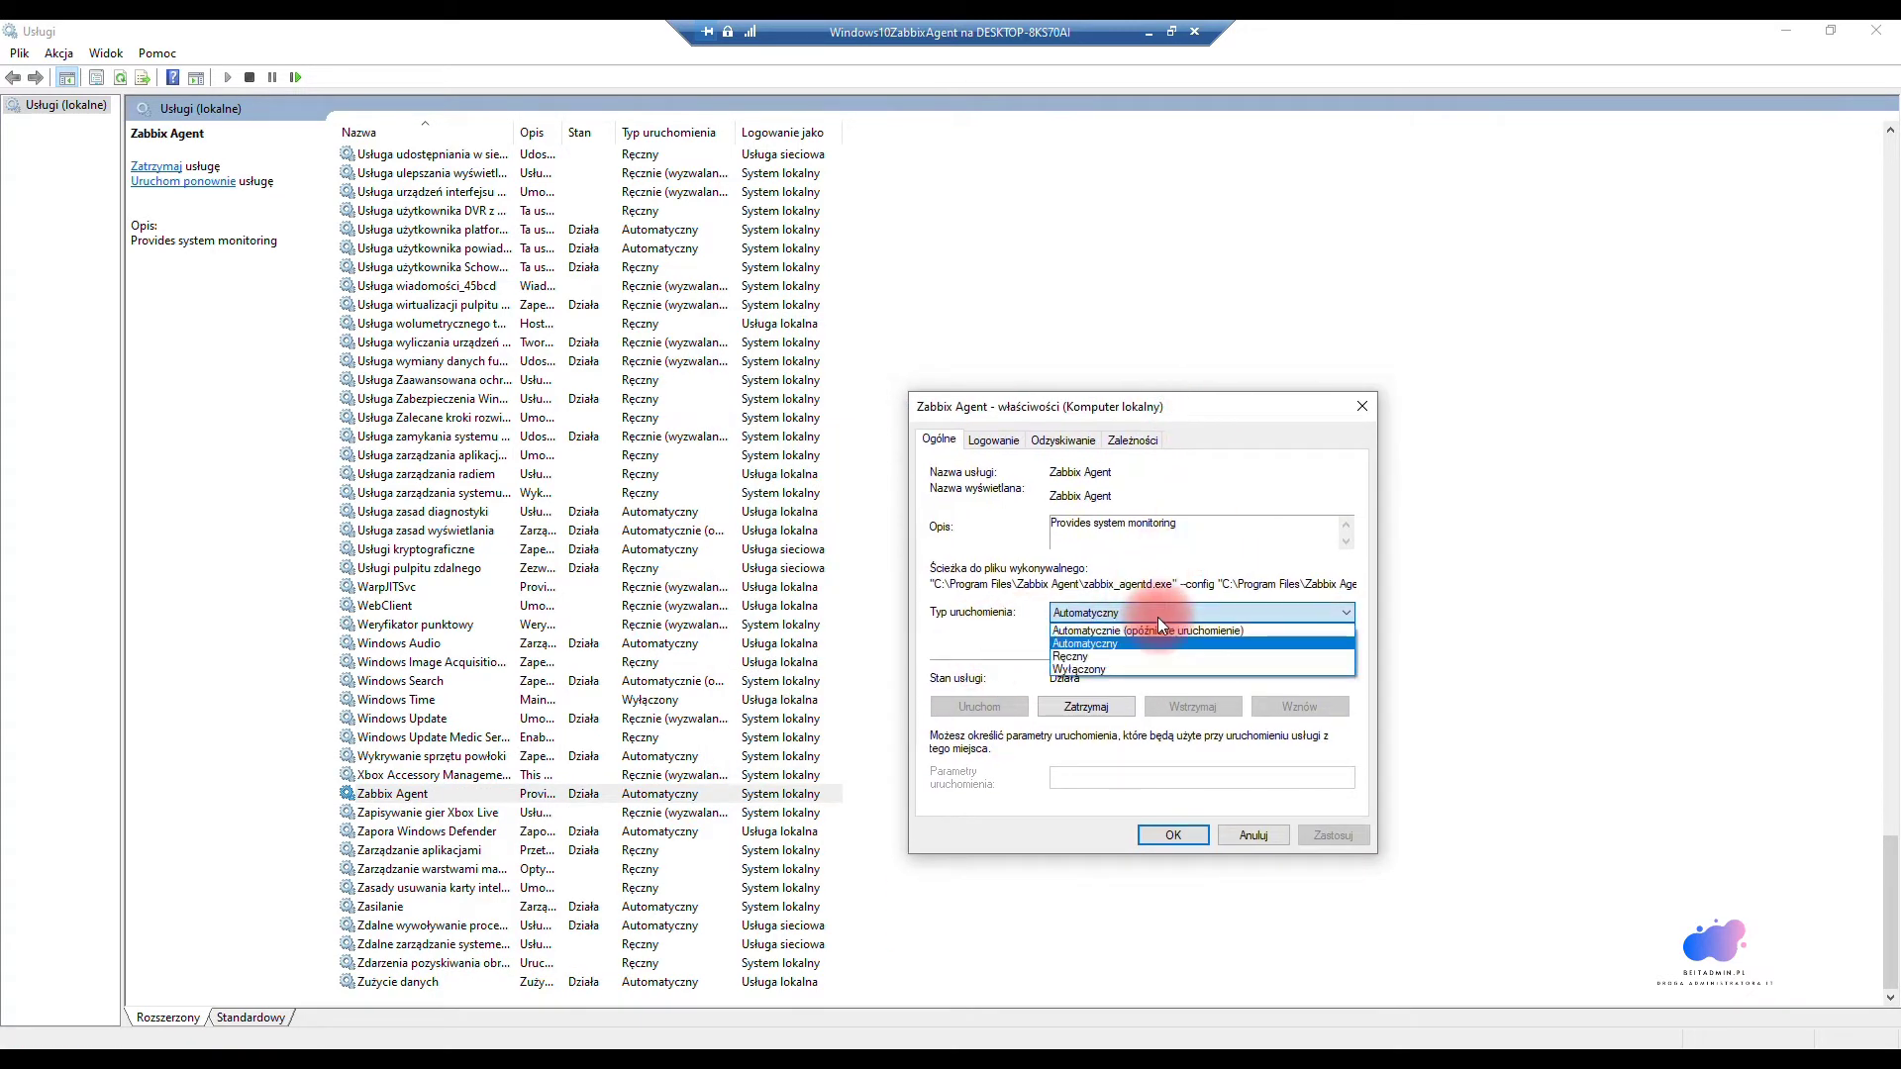
pyautogui.click(1156, 616)
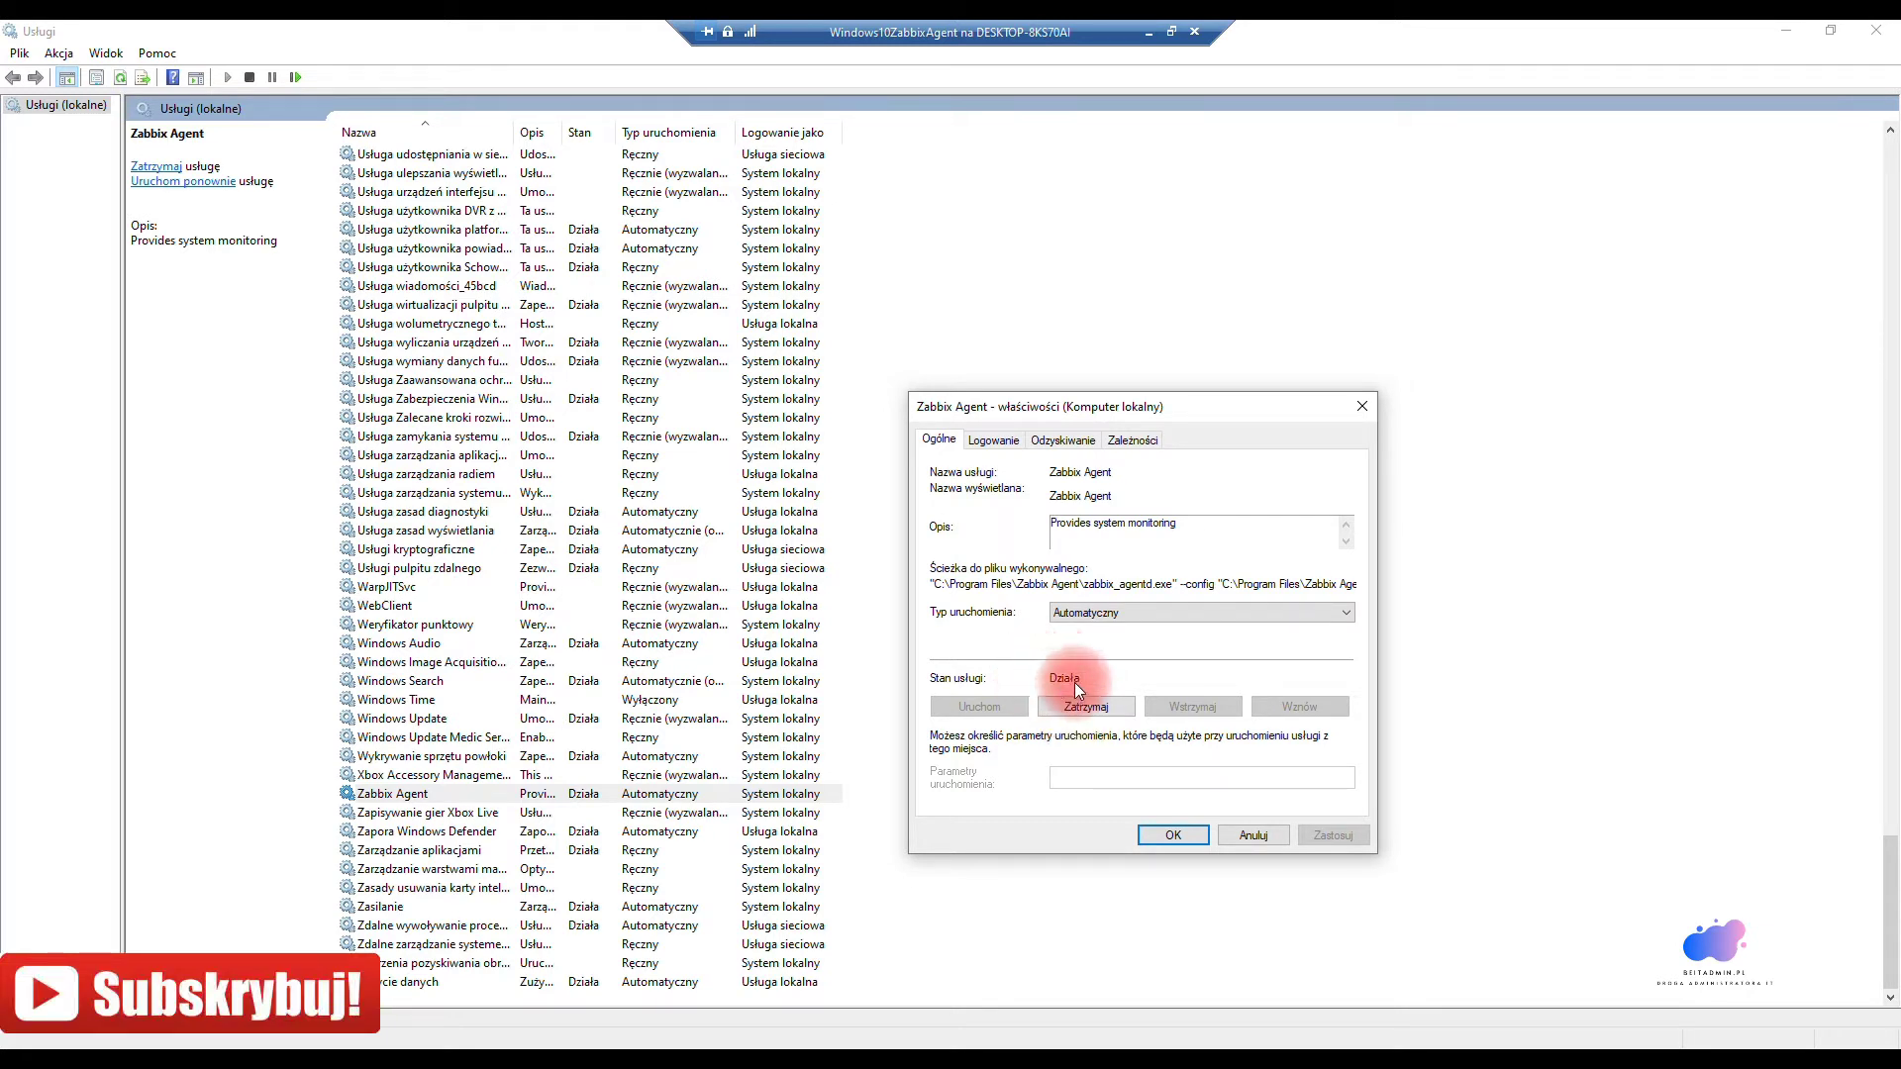
pyautogui.click(1159, 833)
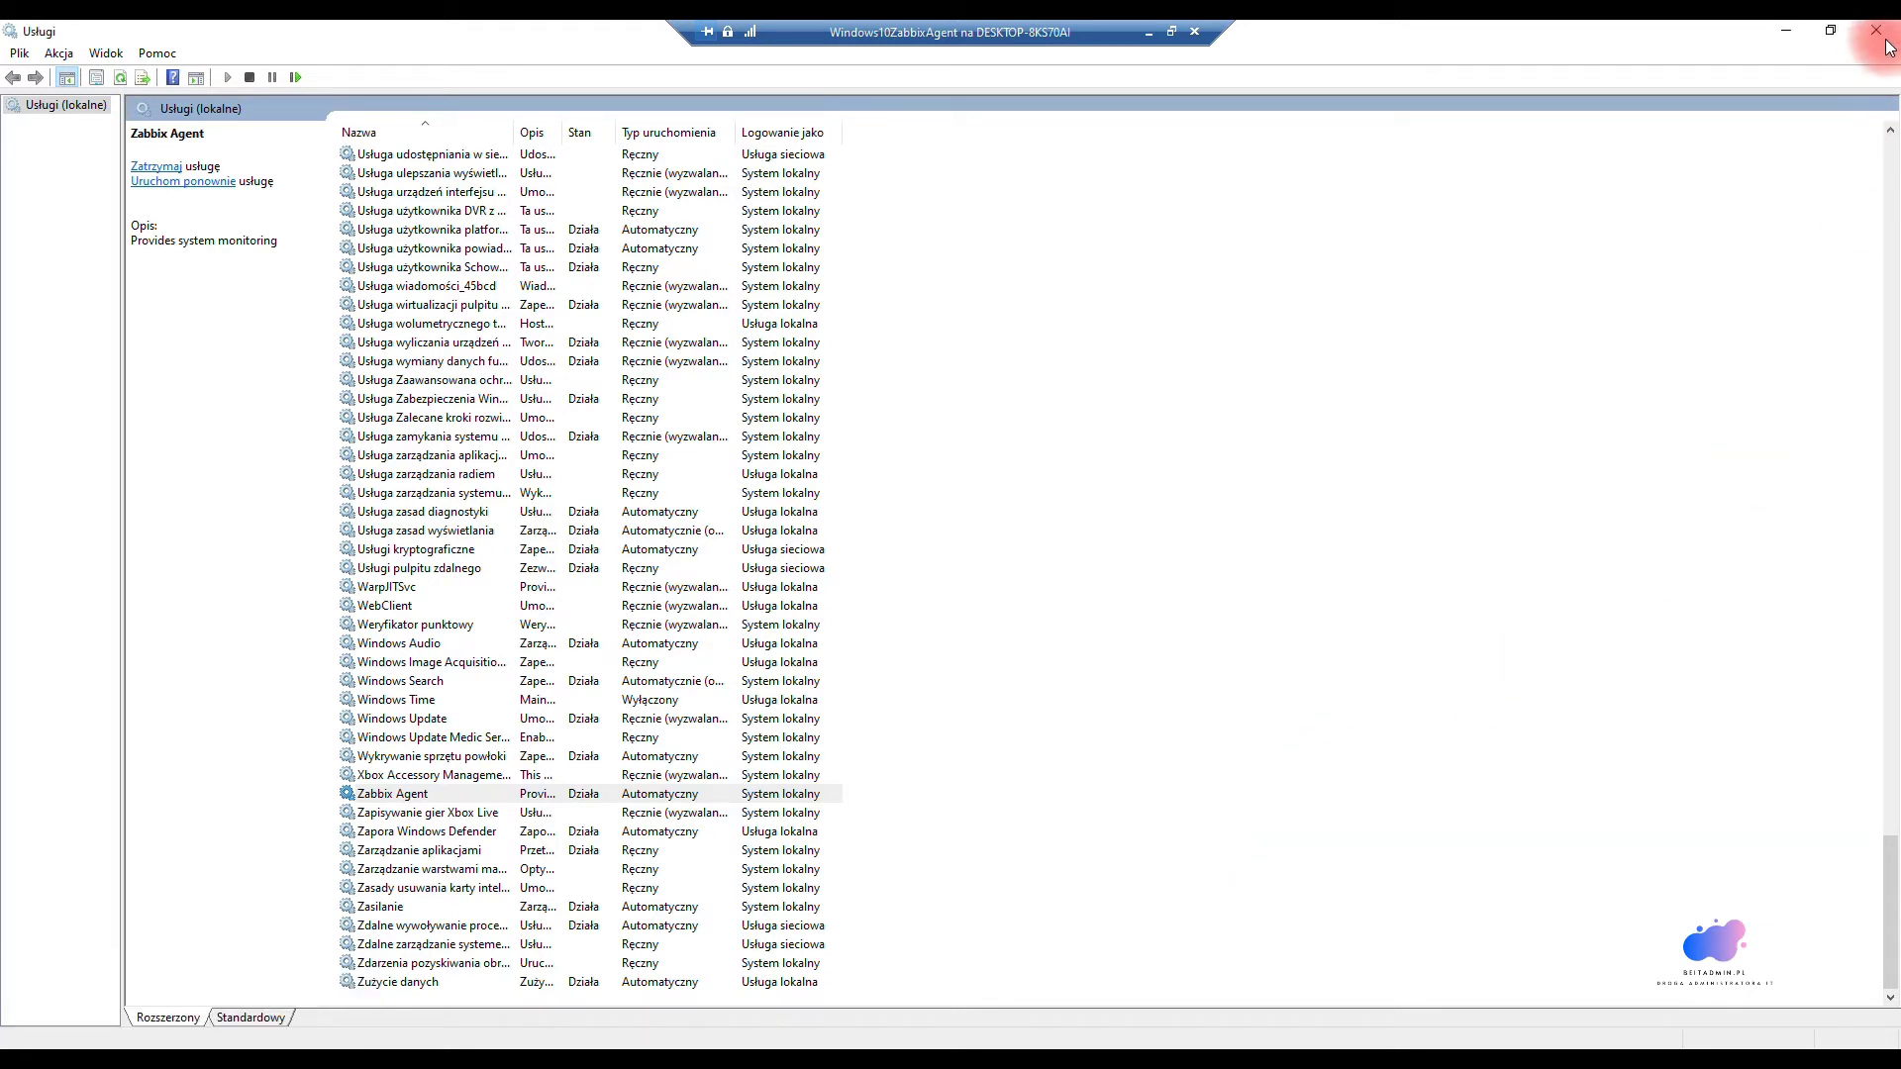
pyautogui.click(1885, 43)
# Step: Switch to the Zabbix frontend in Microsoft Edge and look through the configured host groups
pyautogui.click(206, 1038)
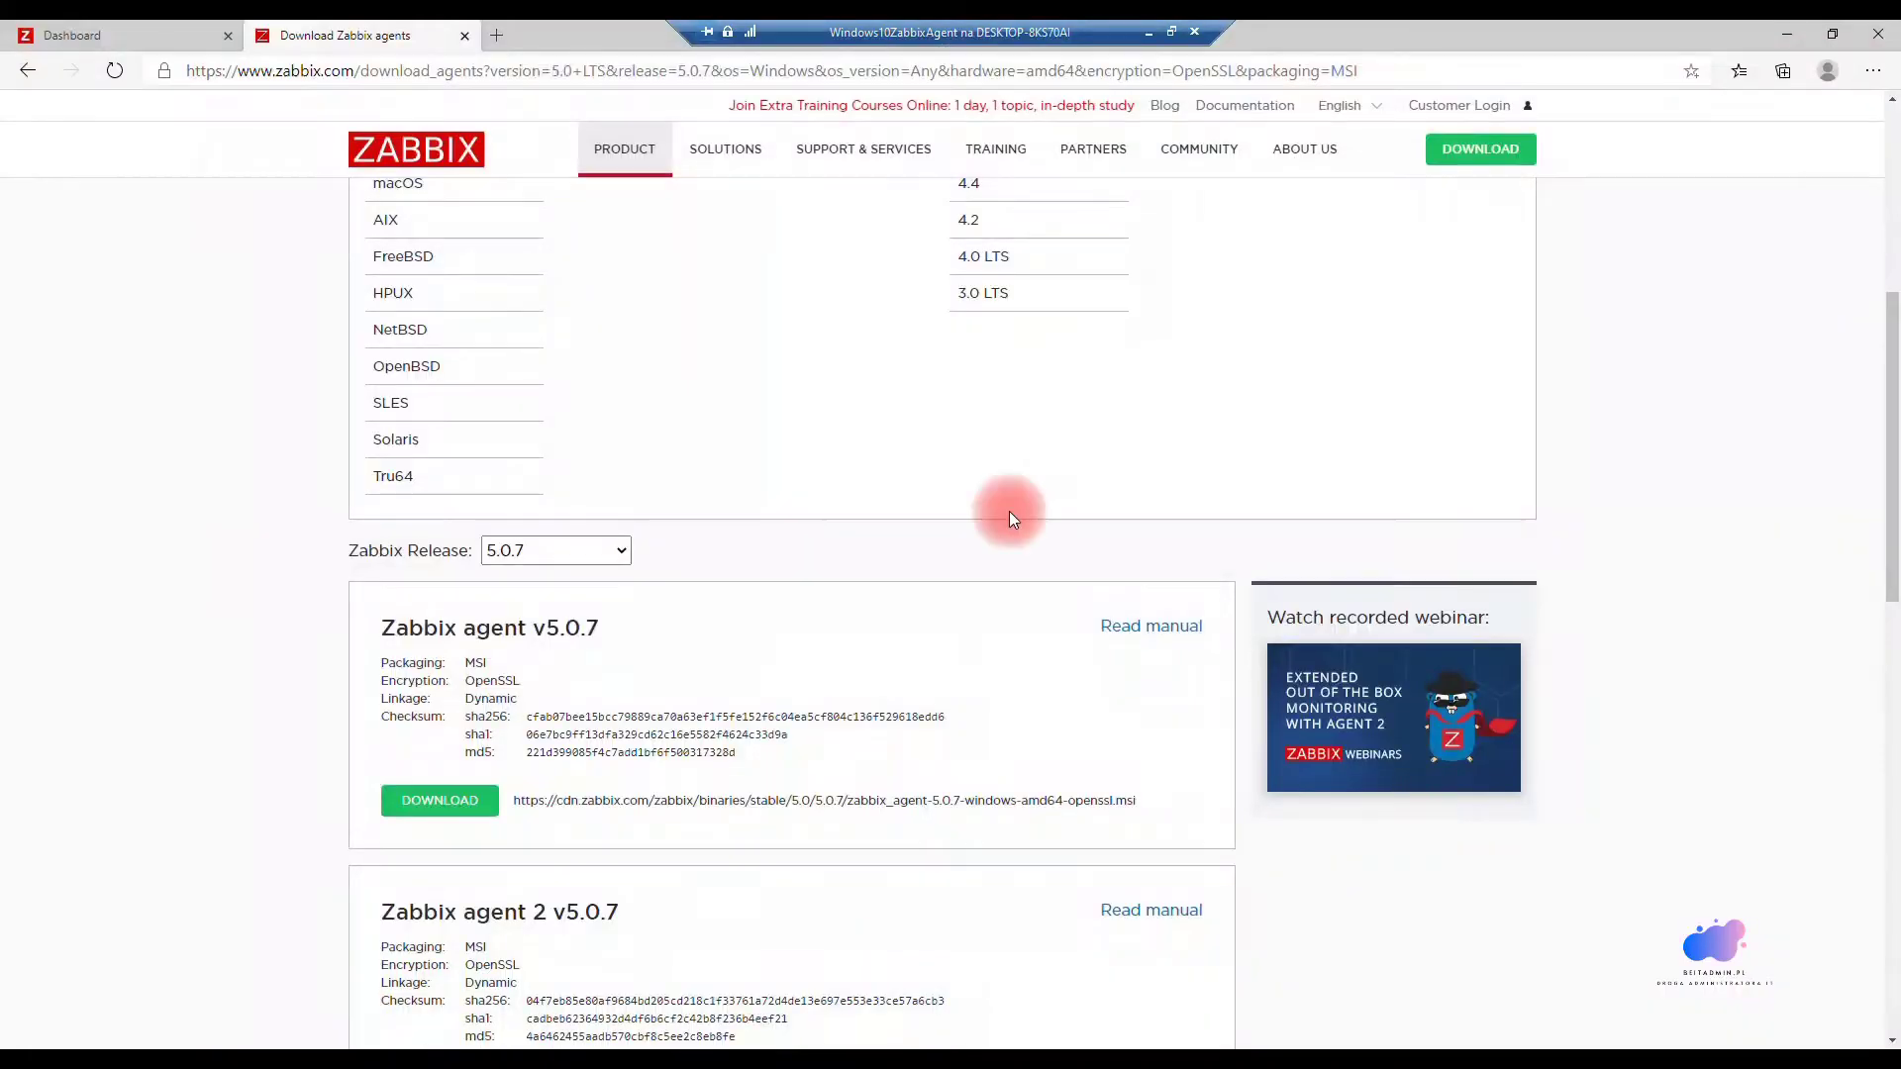
pyautogui.click(126, 37)
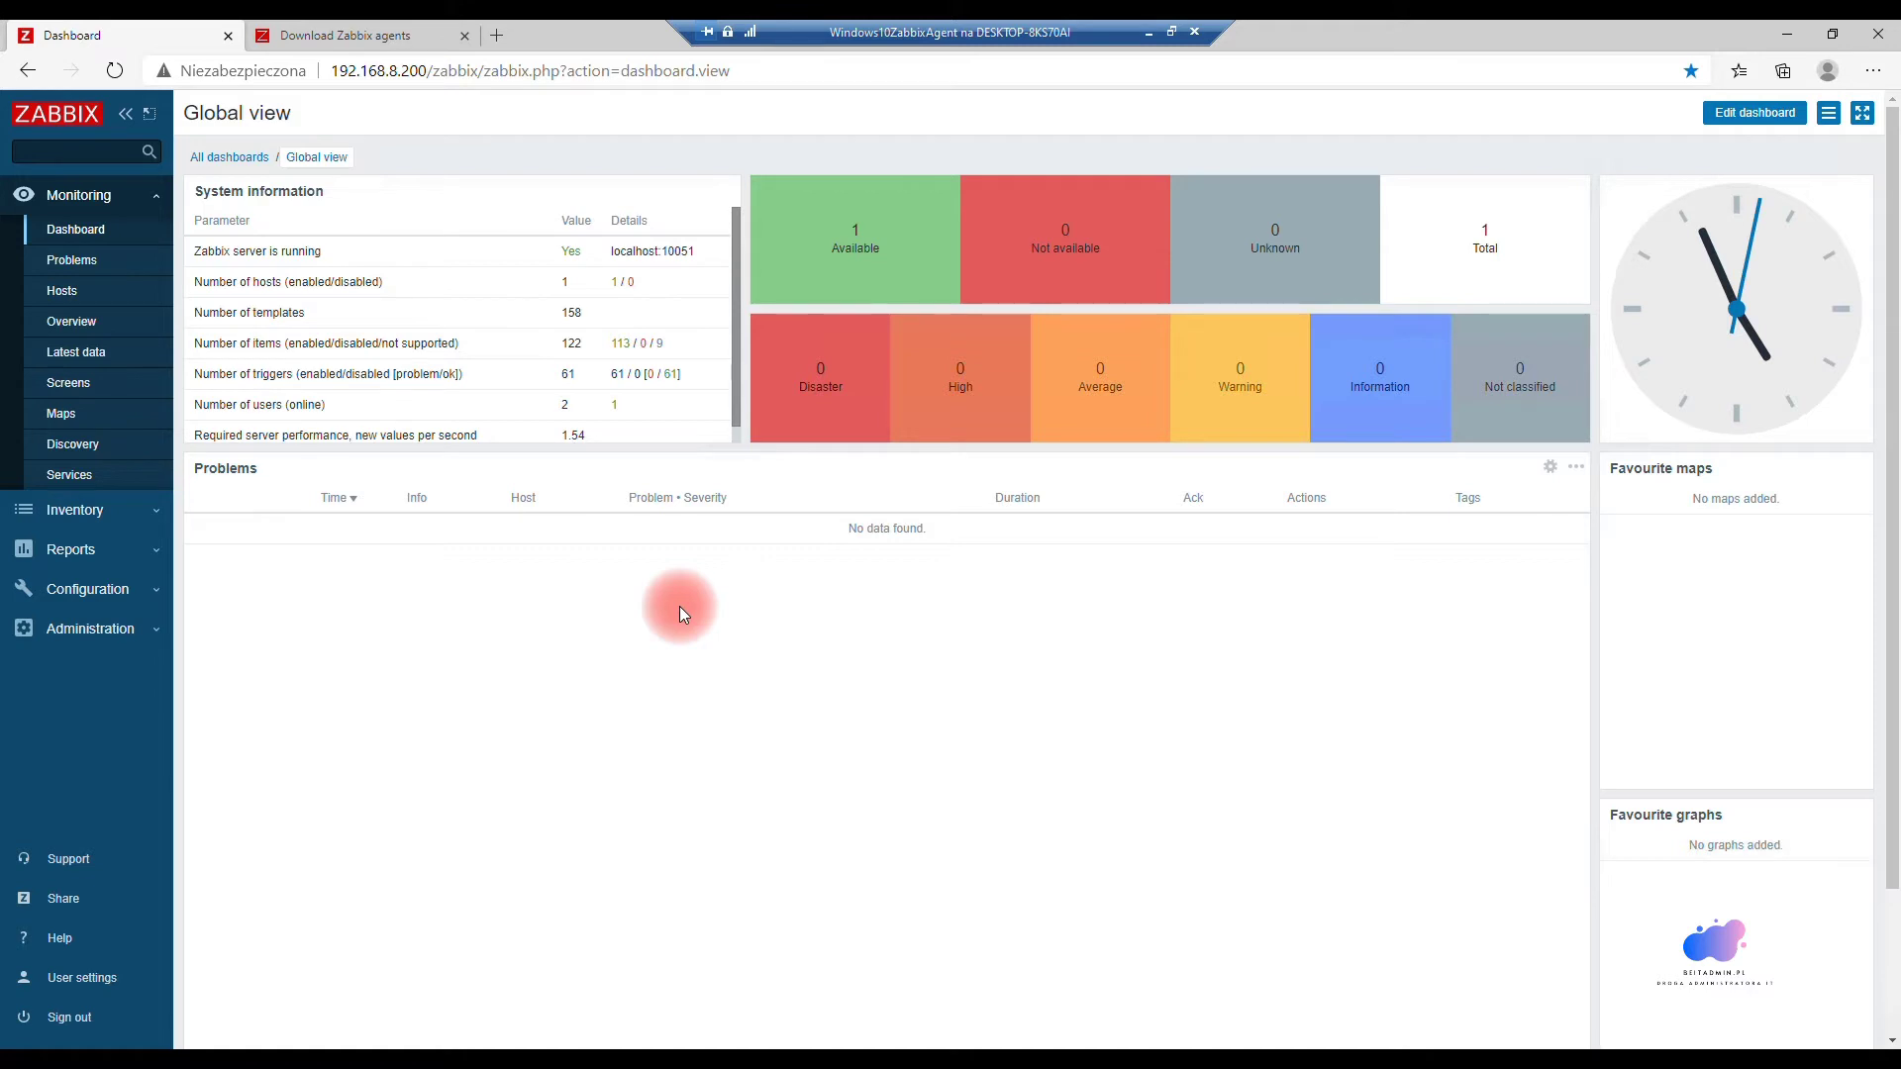
pyautogui.click(150, 599)
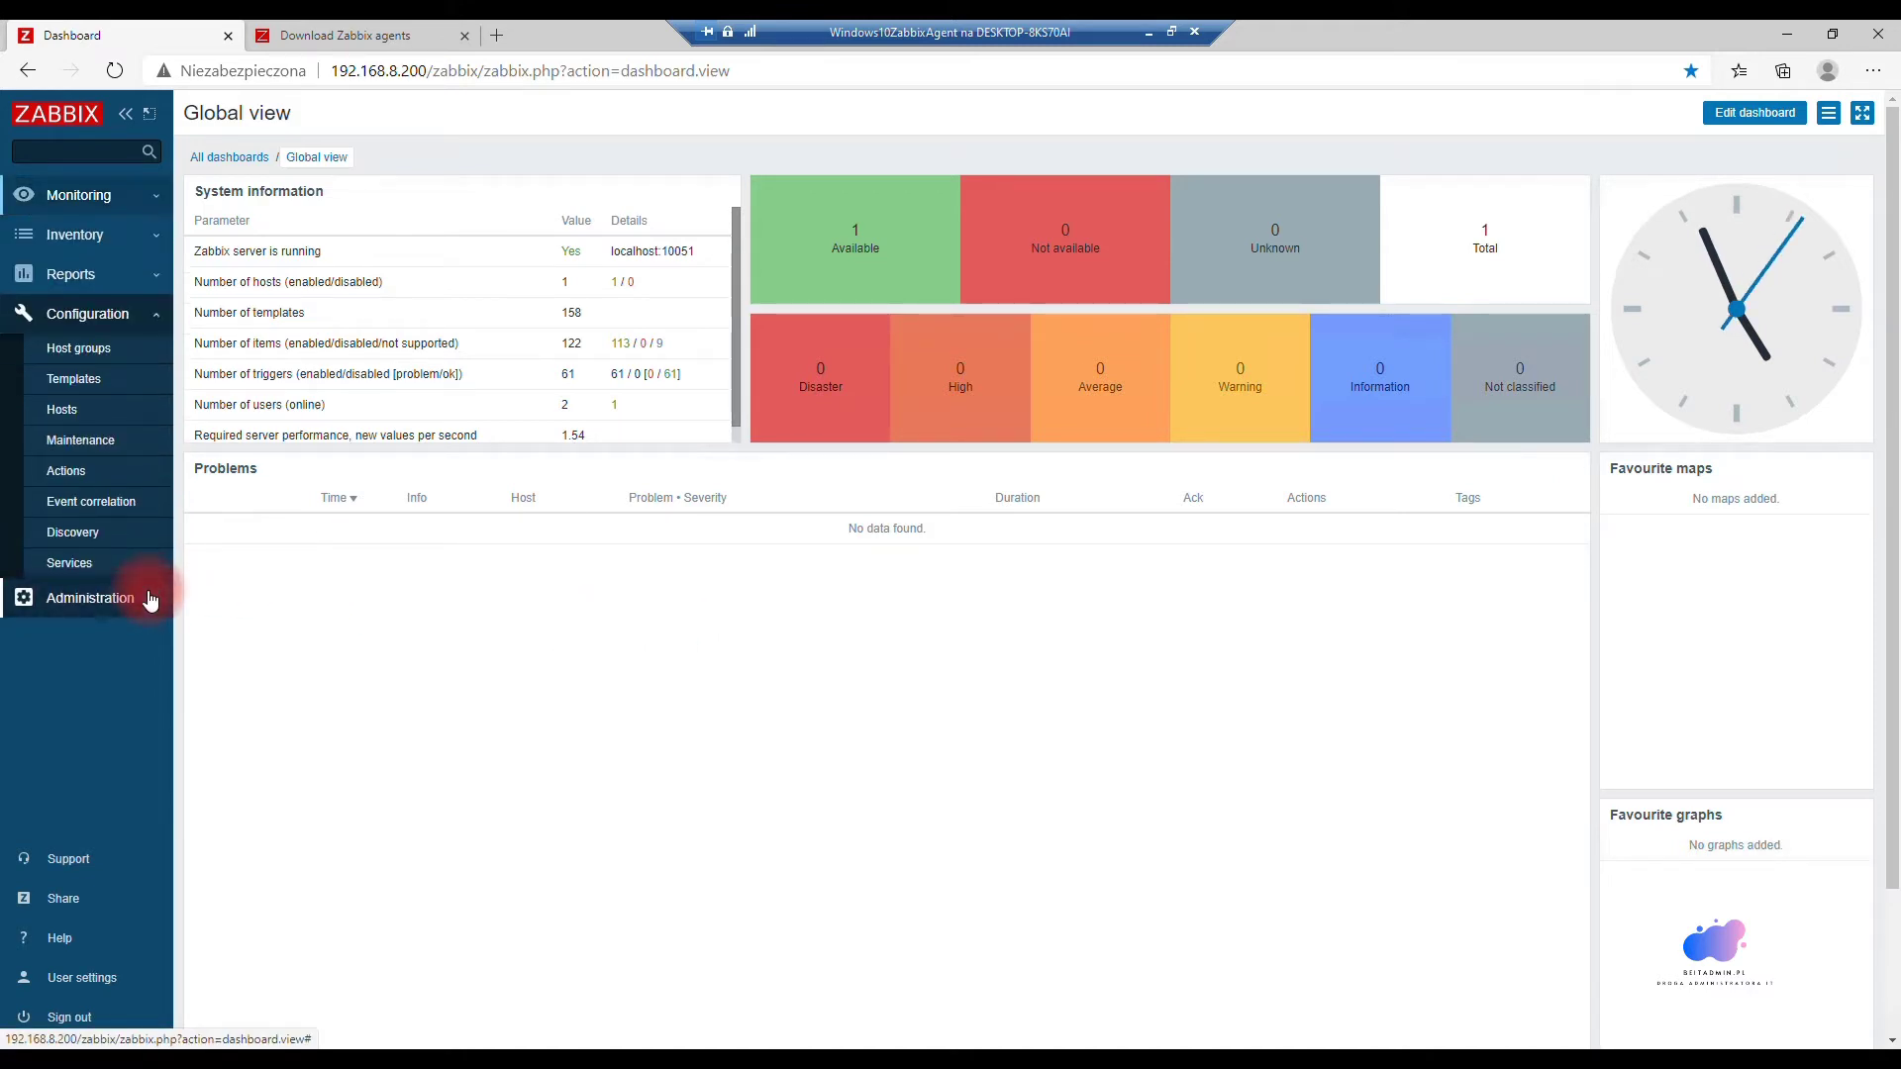
pyautogui.click(80, 352)
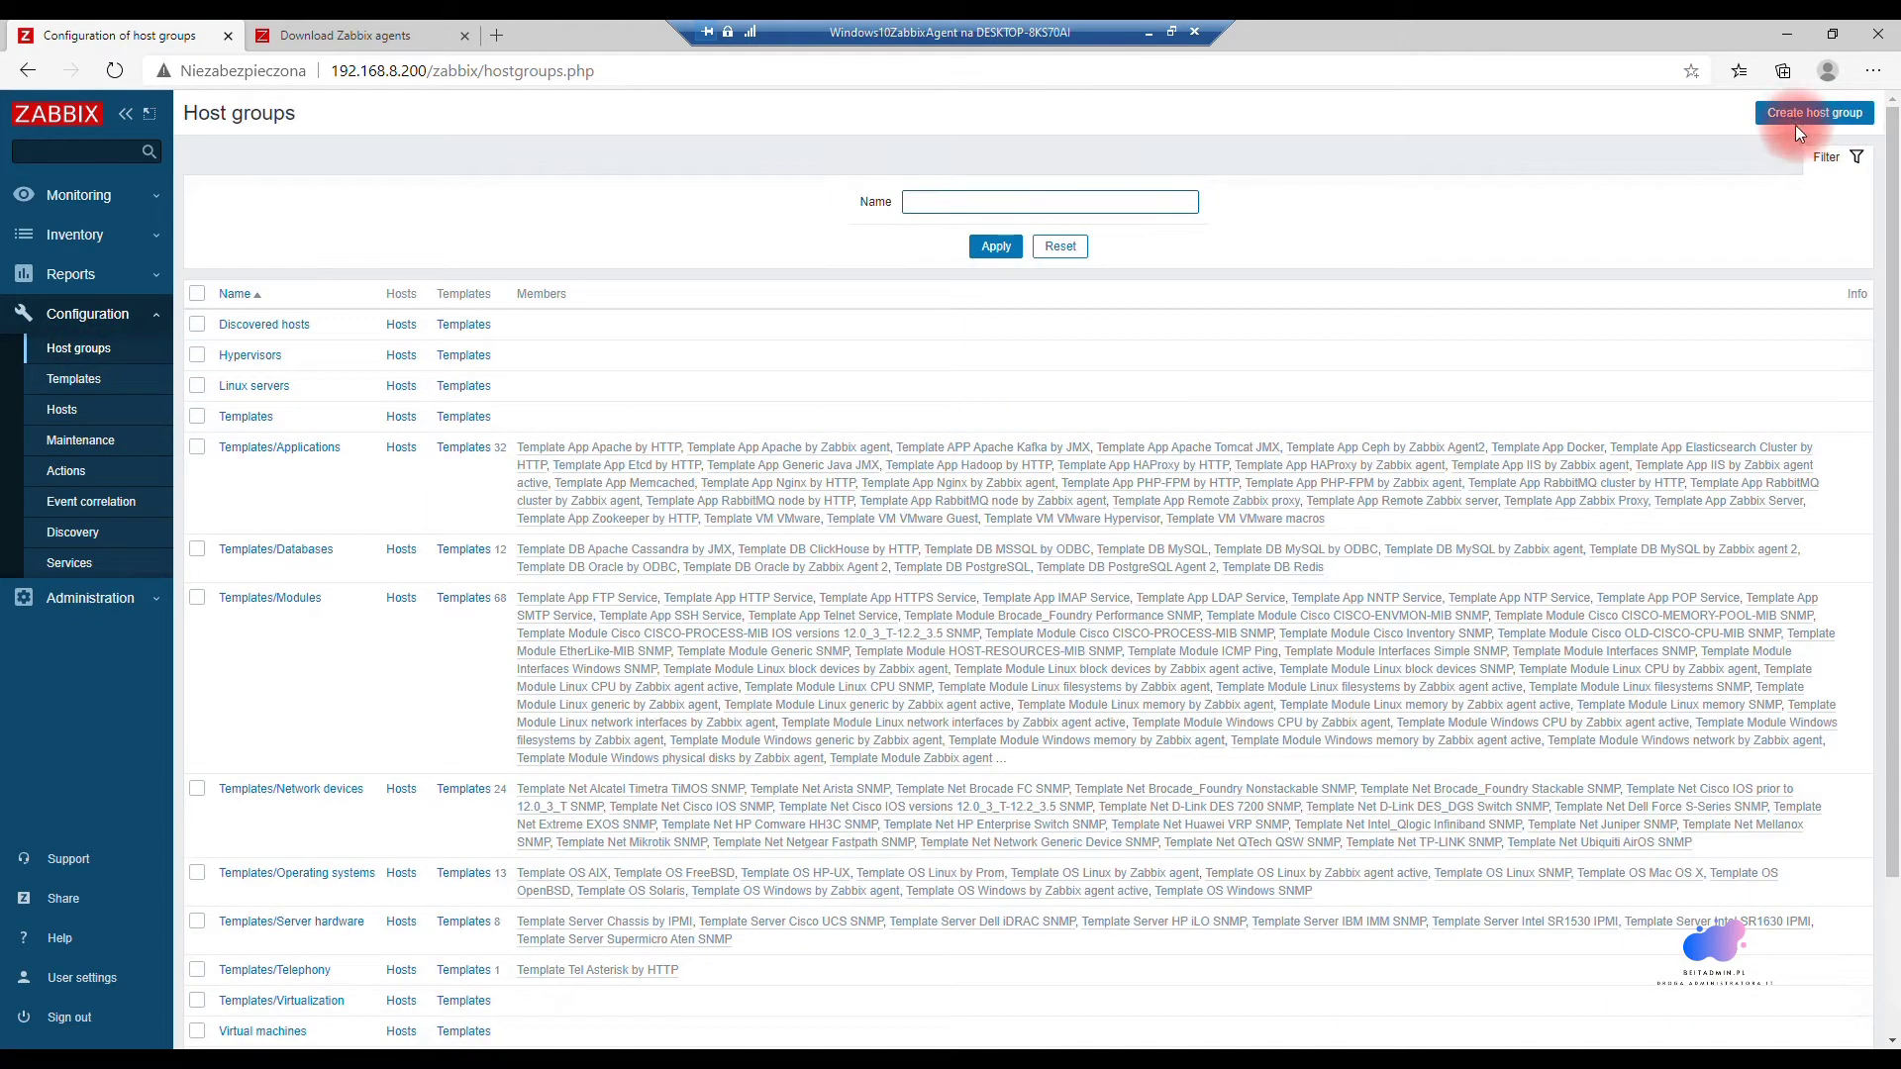
pyautogui.scroll(-2, 428, 461)
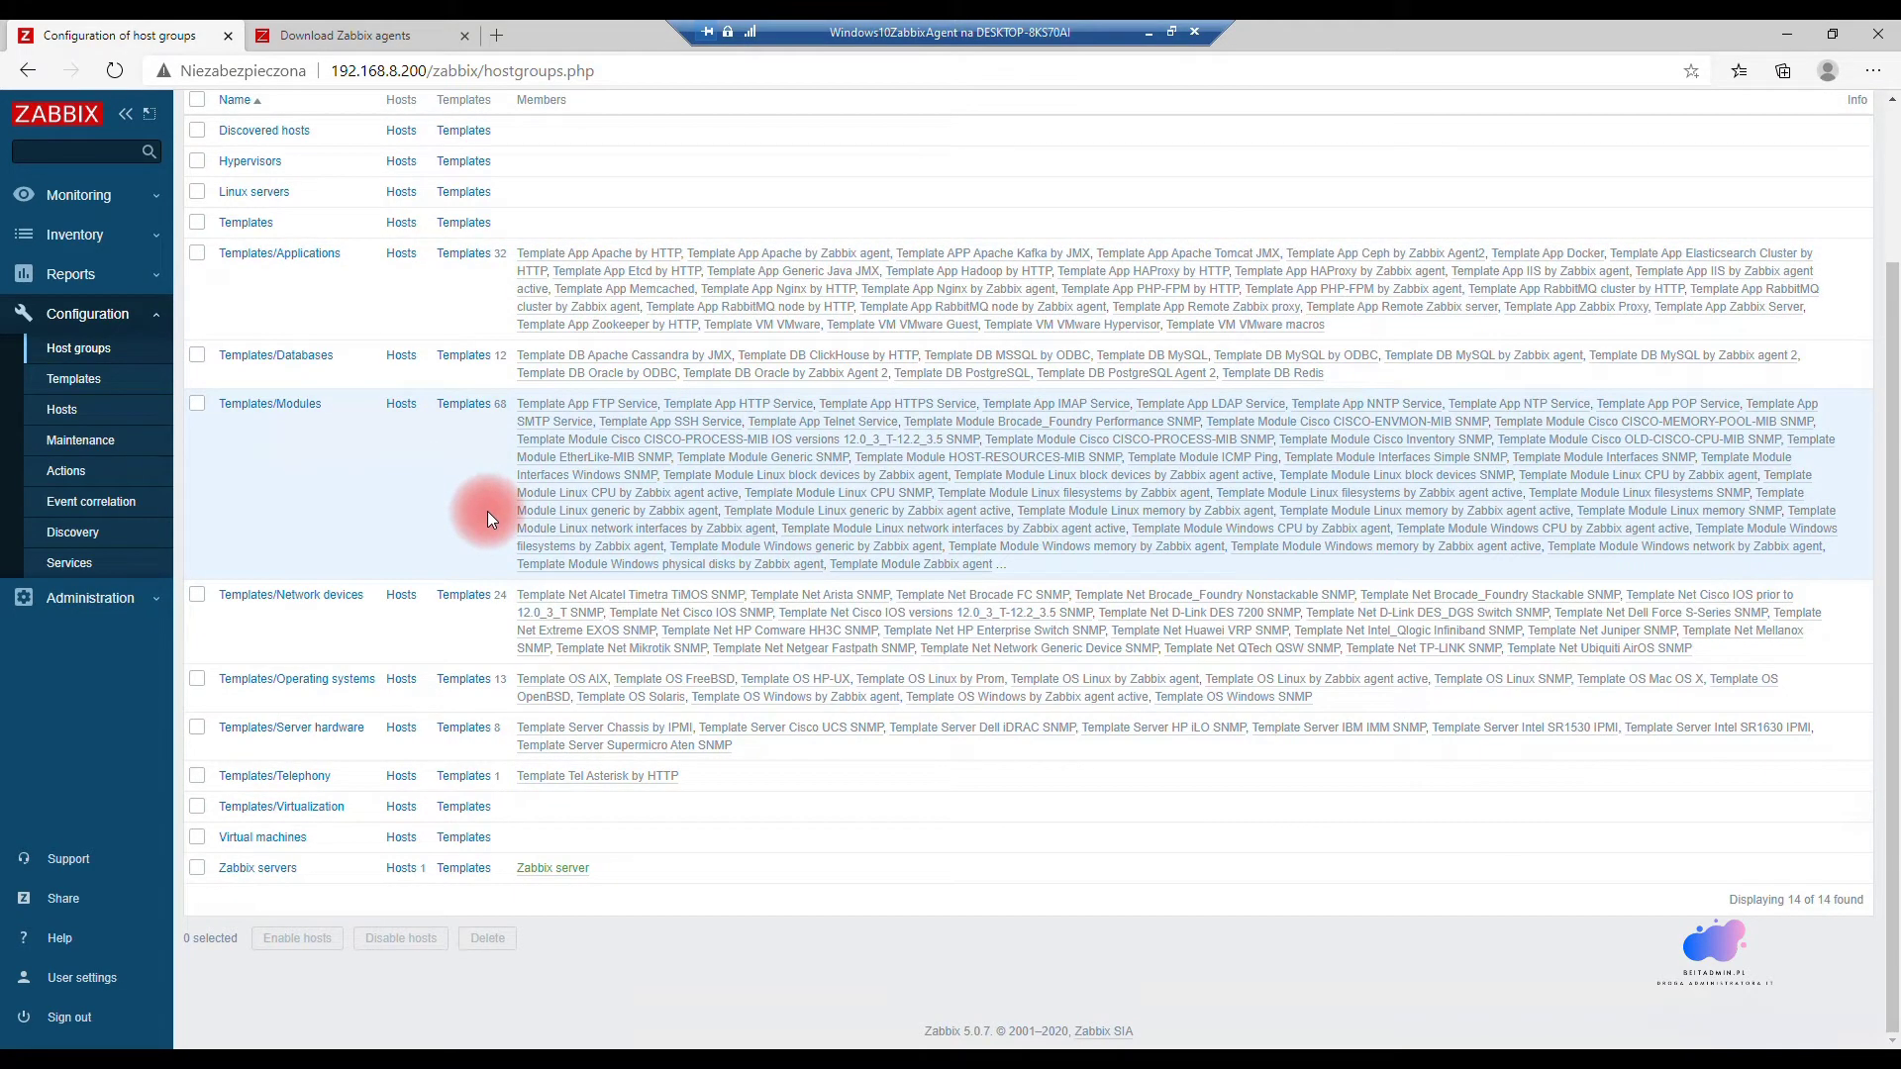
pyautogui.scroll(2, 487, 511)
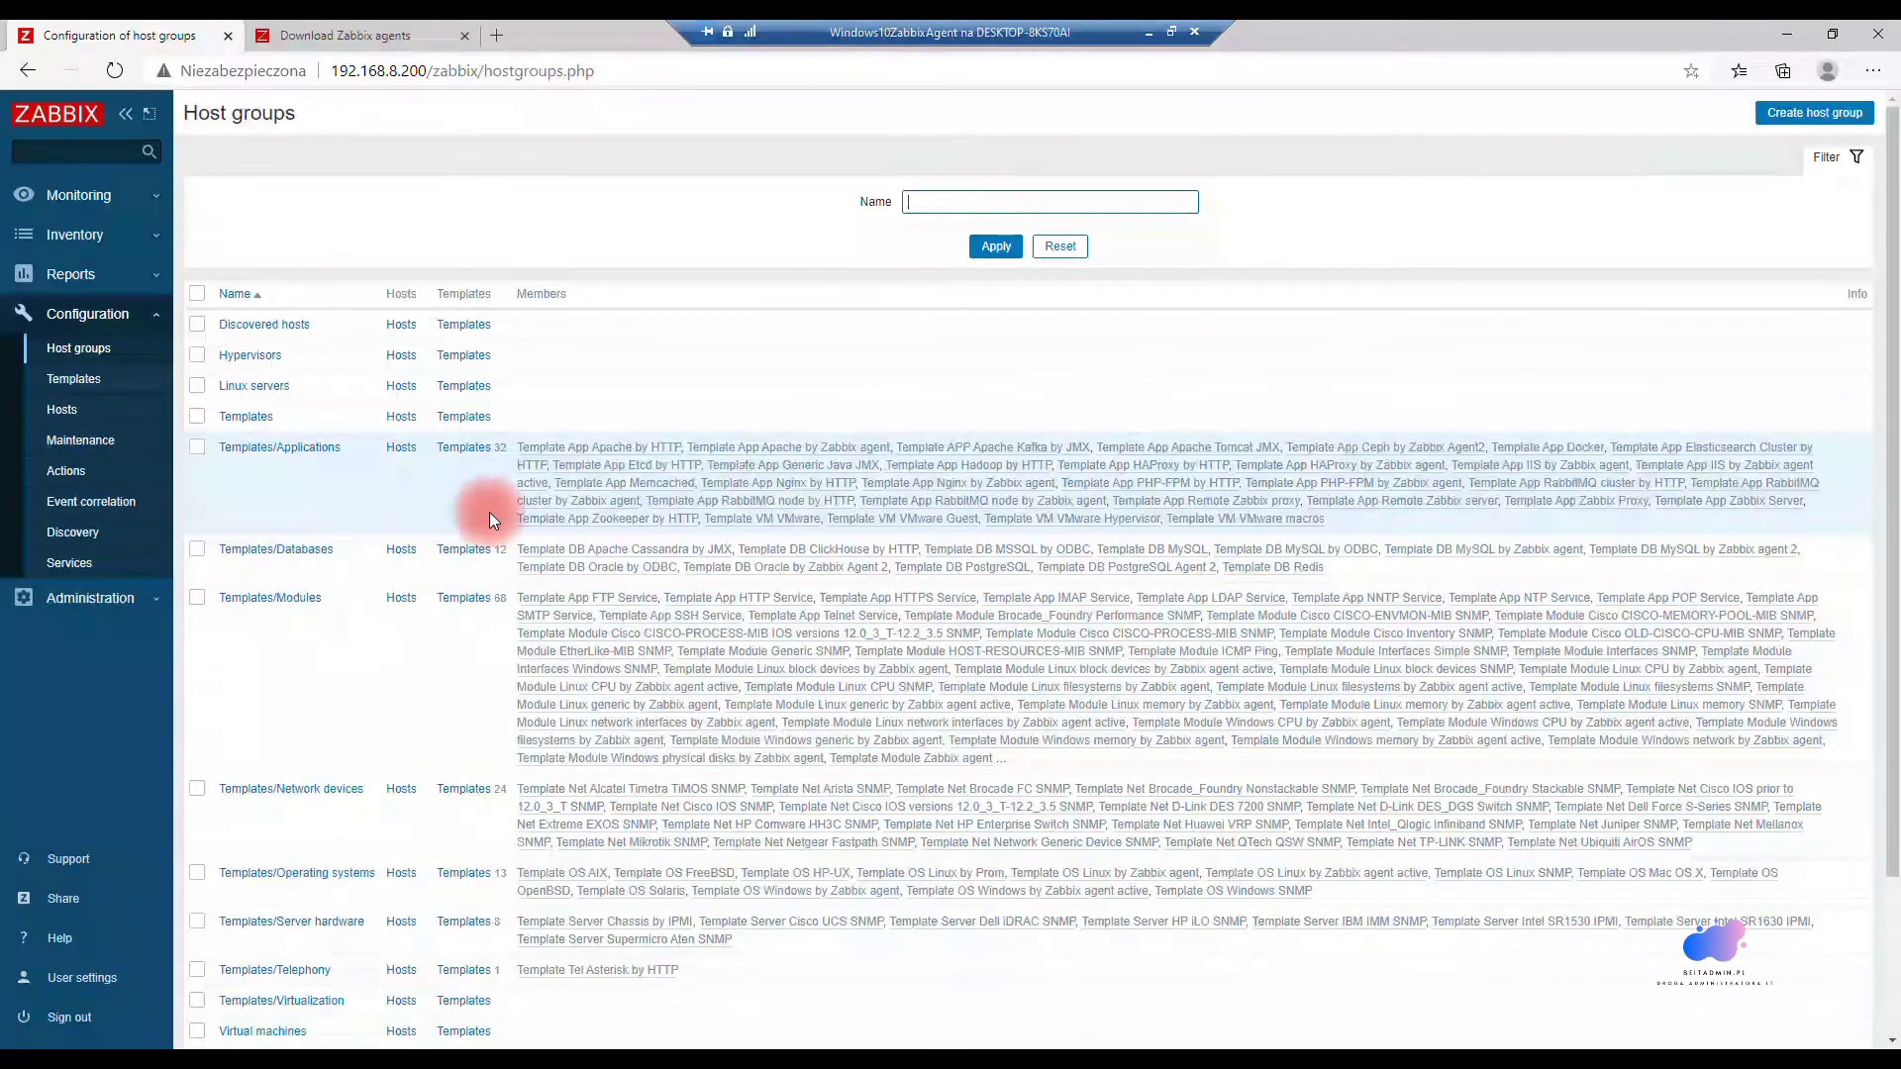
# Step: Create a host group named VM/OS/Windows and check for it in the host group list
pyautogui.click(1807, 115)
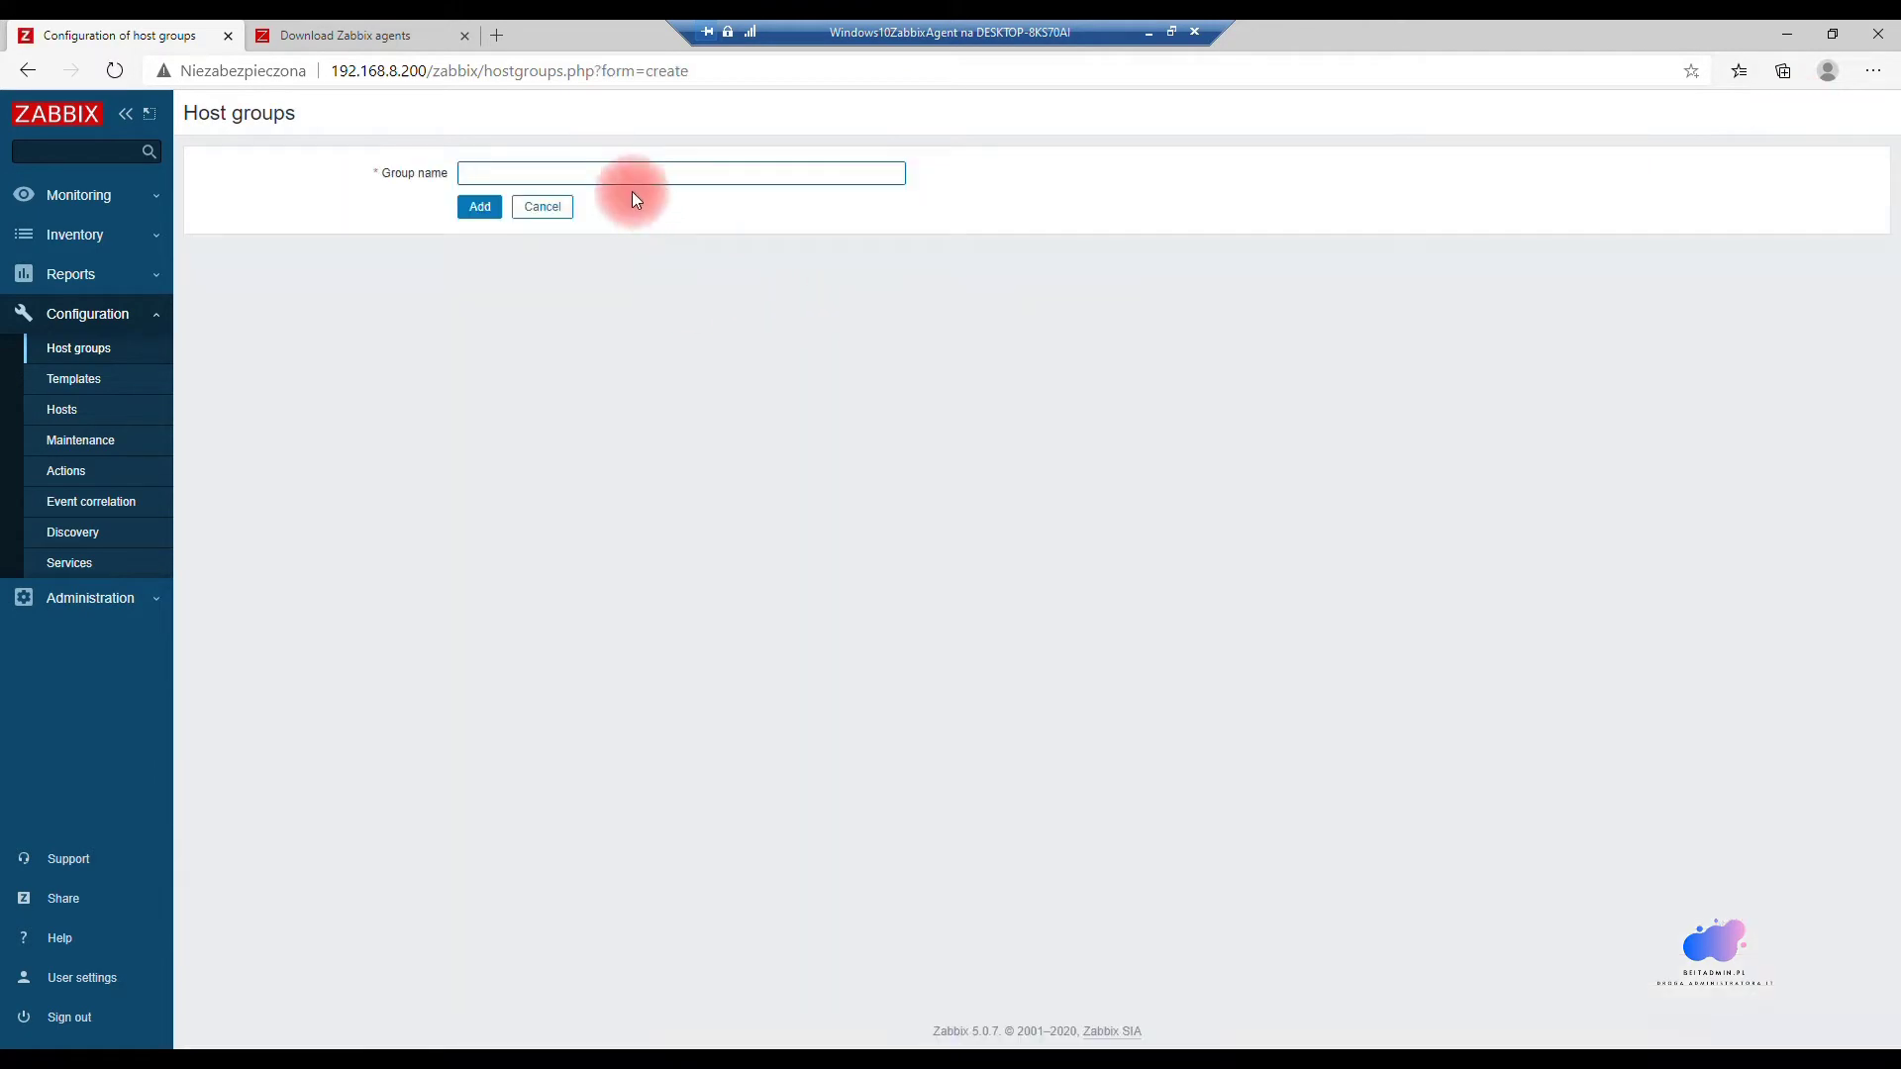
pyautogui.click(605, 174)
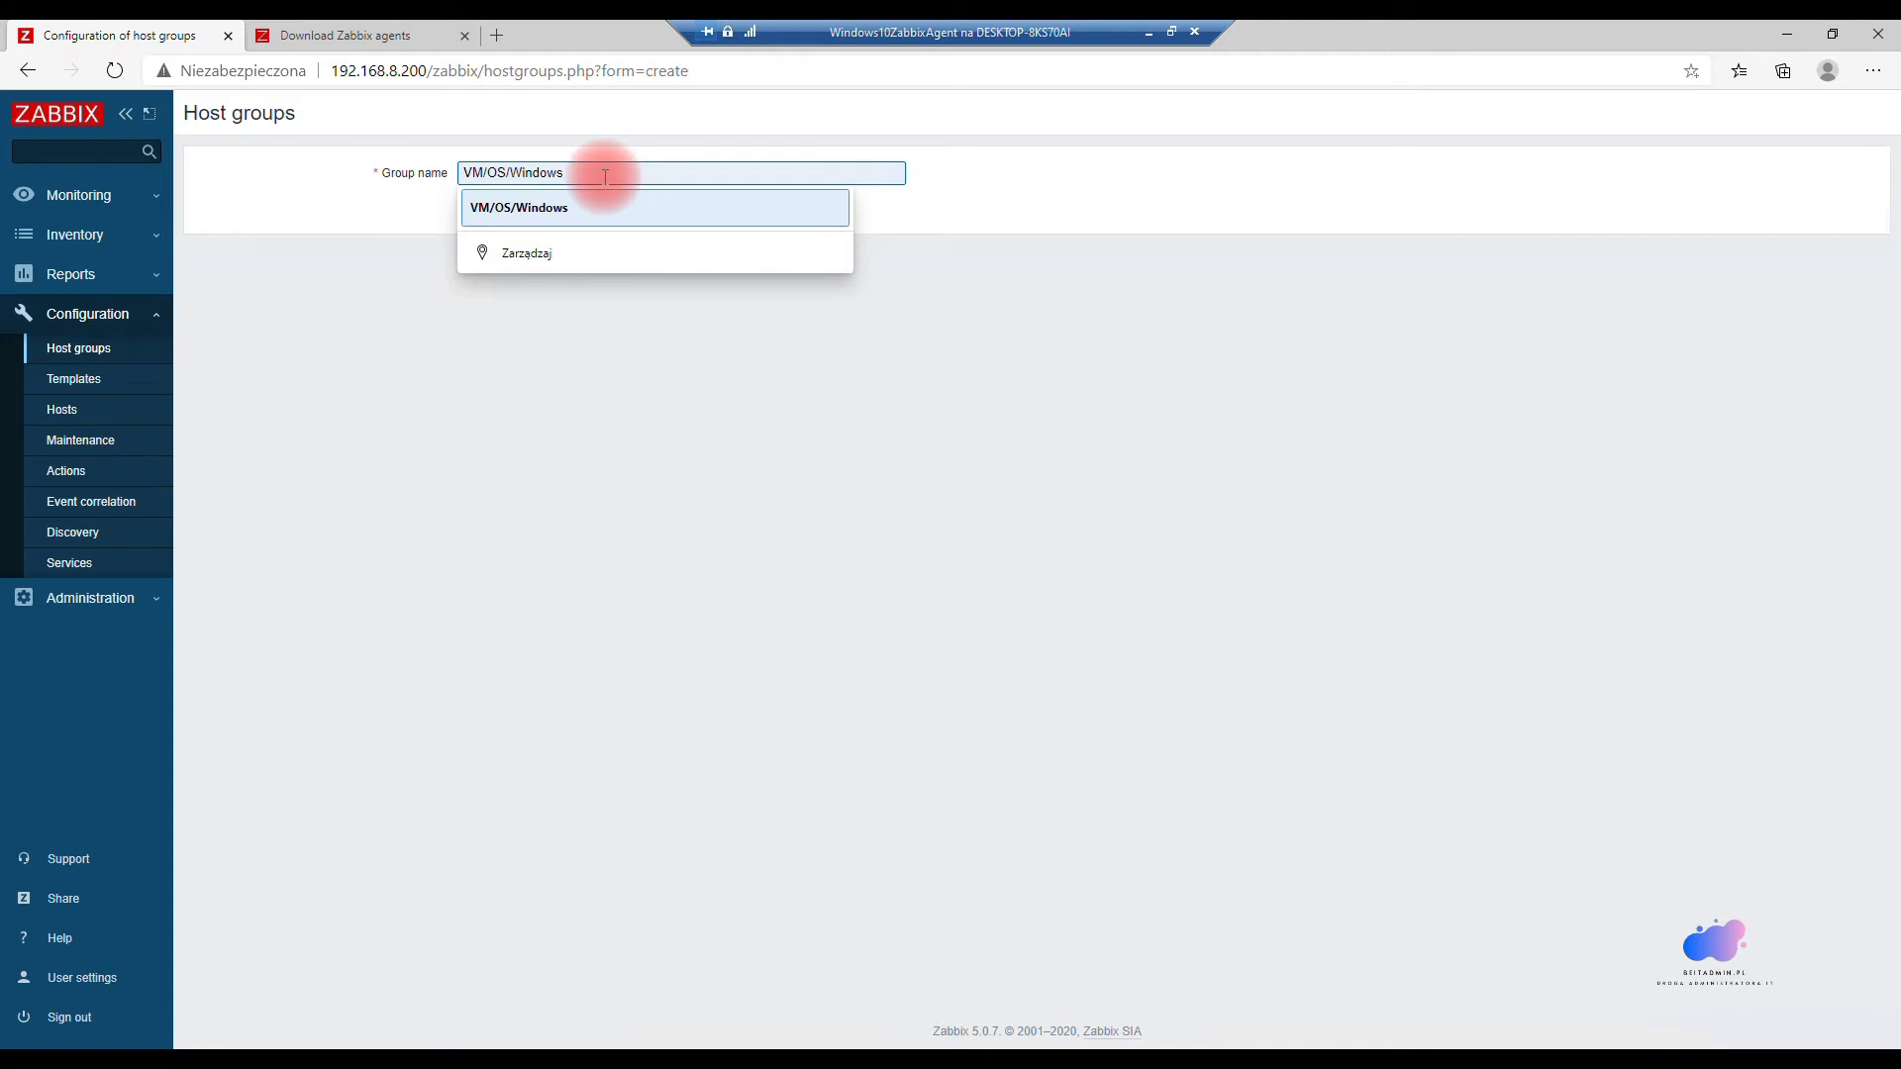
pyautogui.click(596, 204)
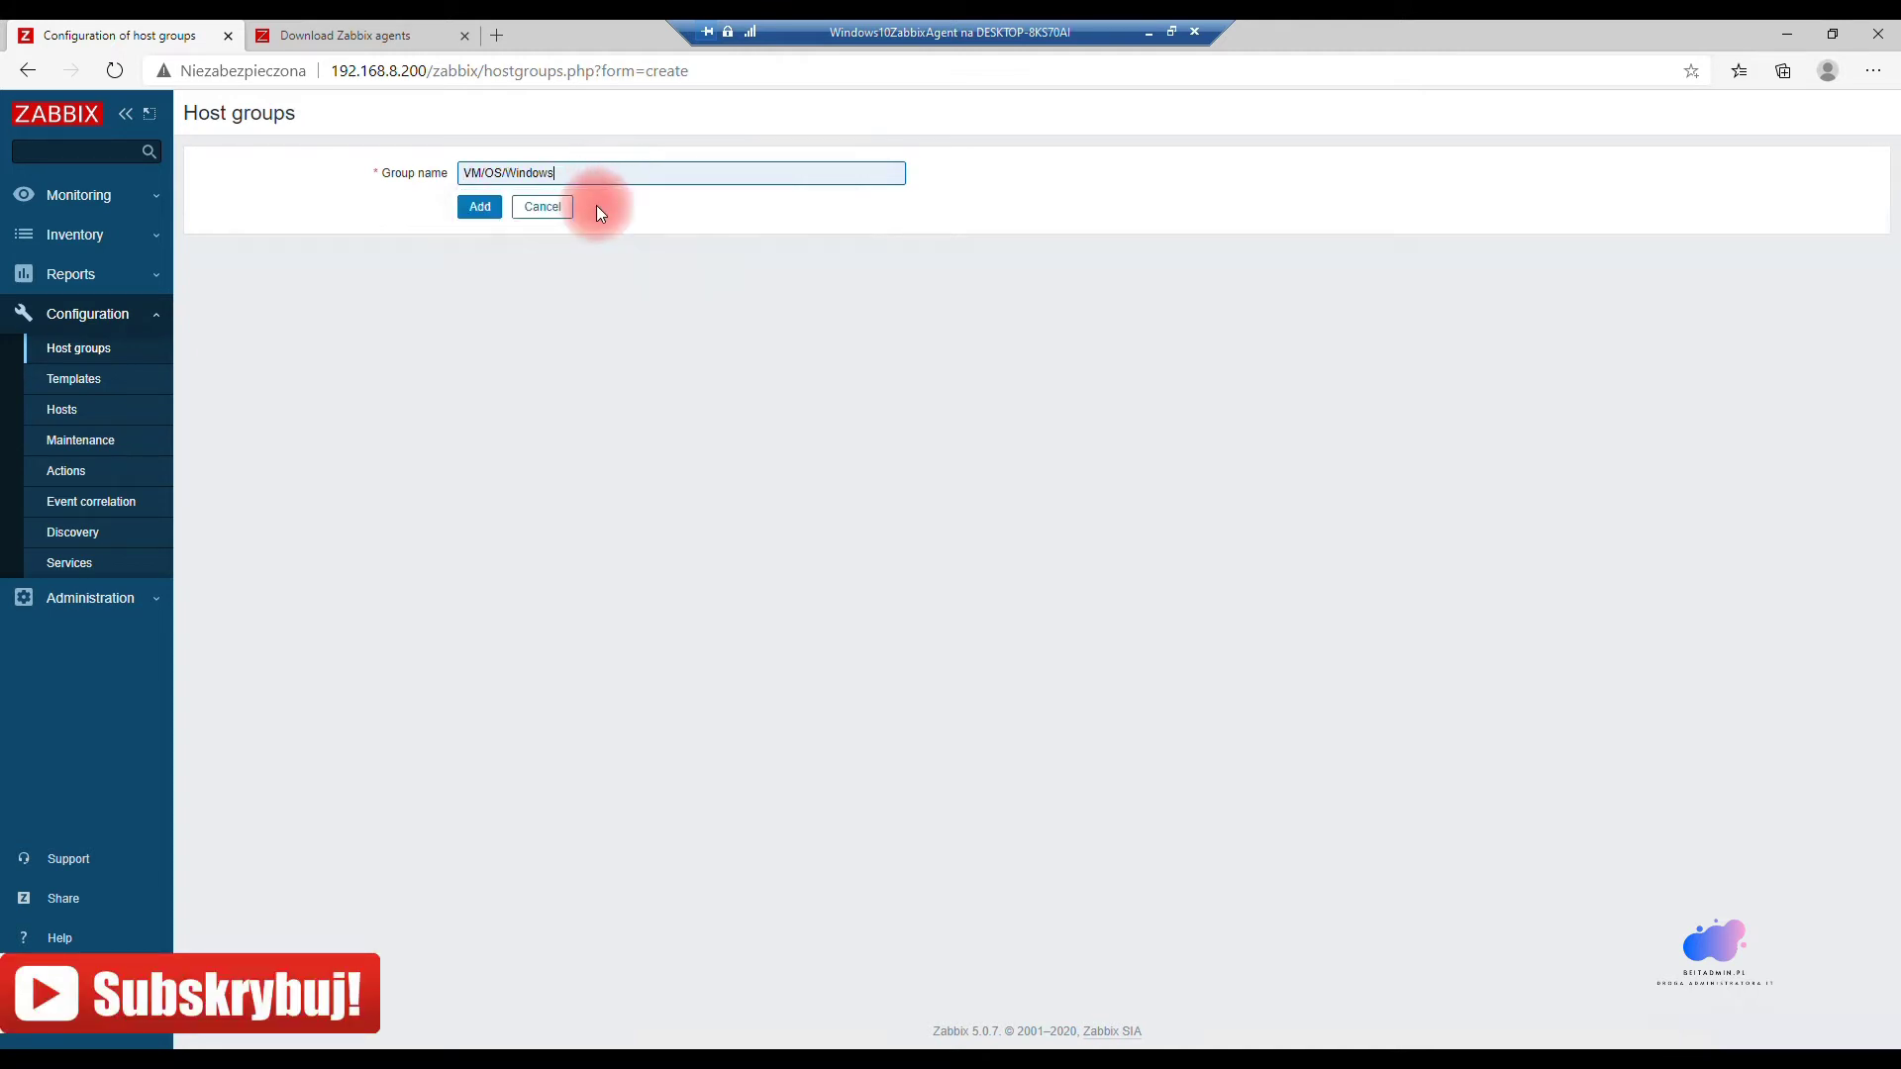
pyautogui.click(489, 218)
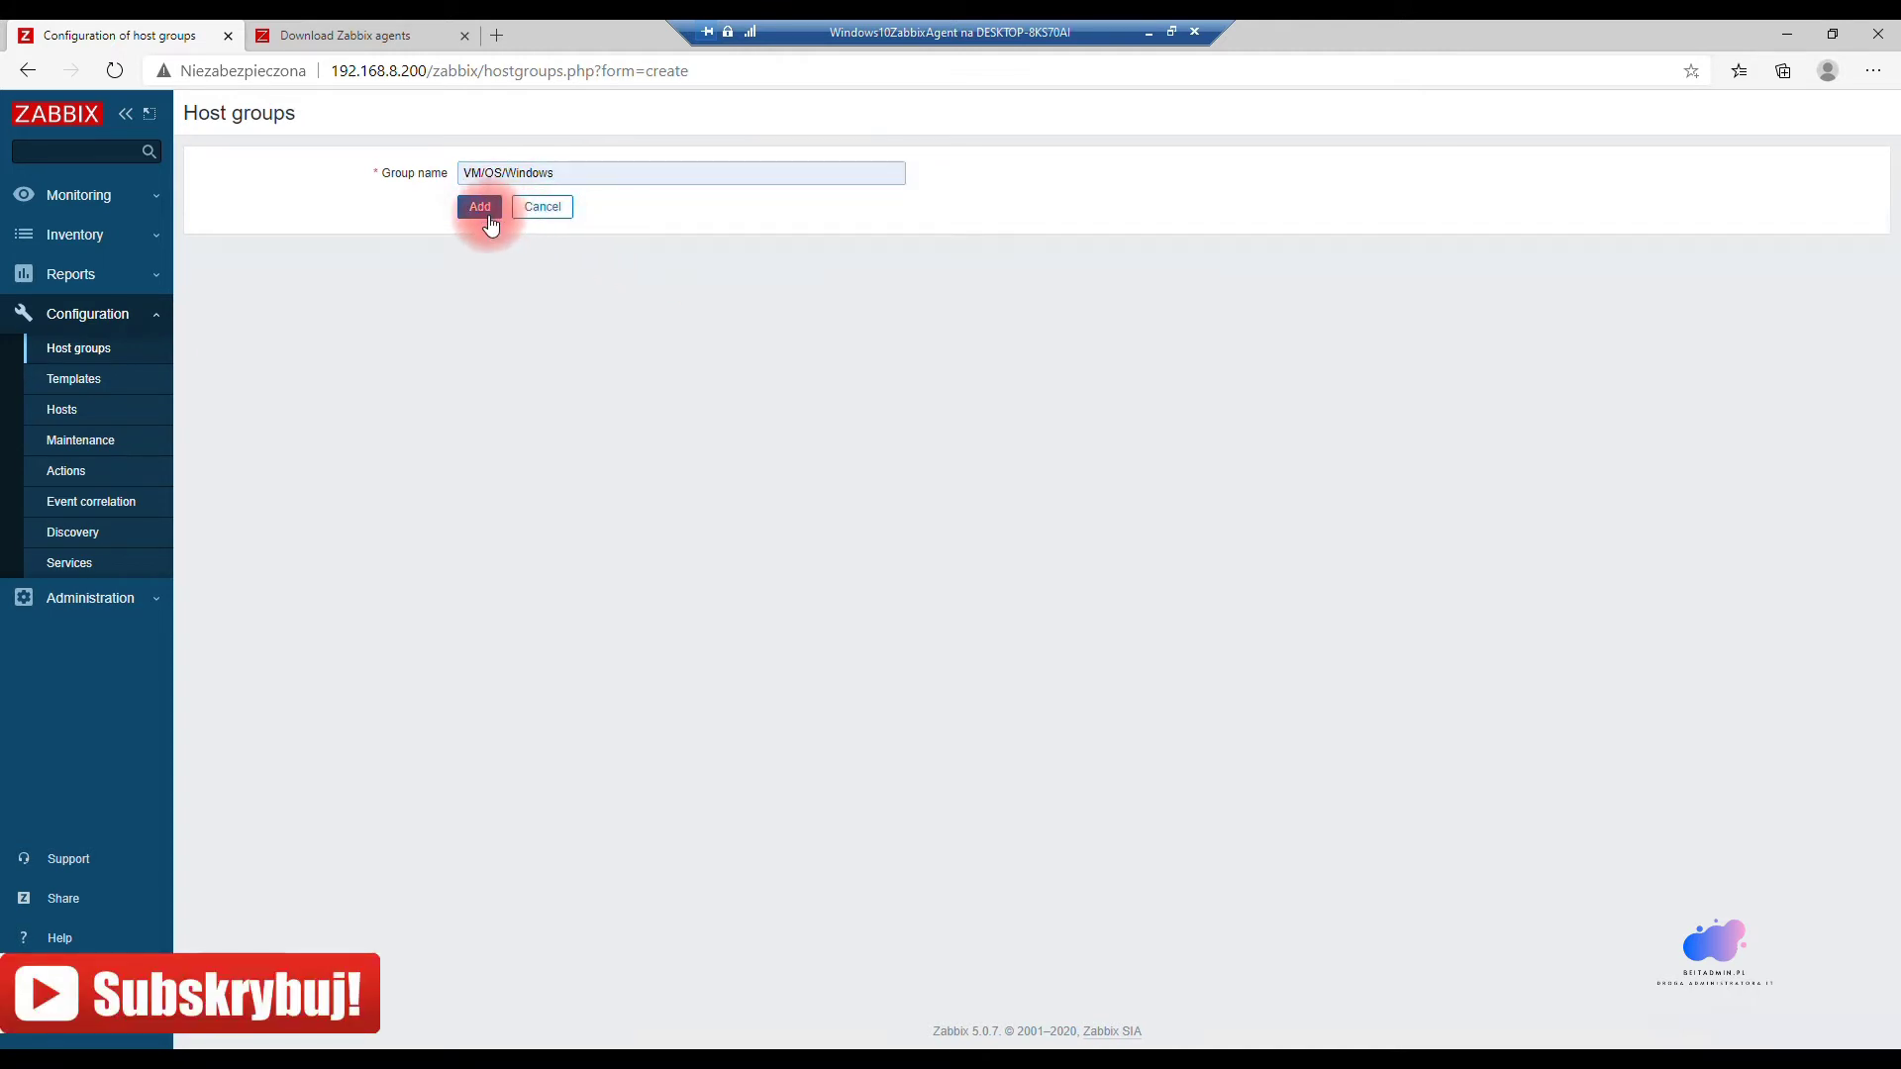
pyautogui.scroll(-5, 404, 760)
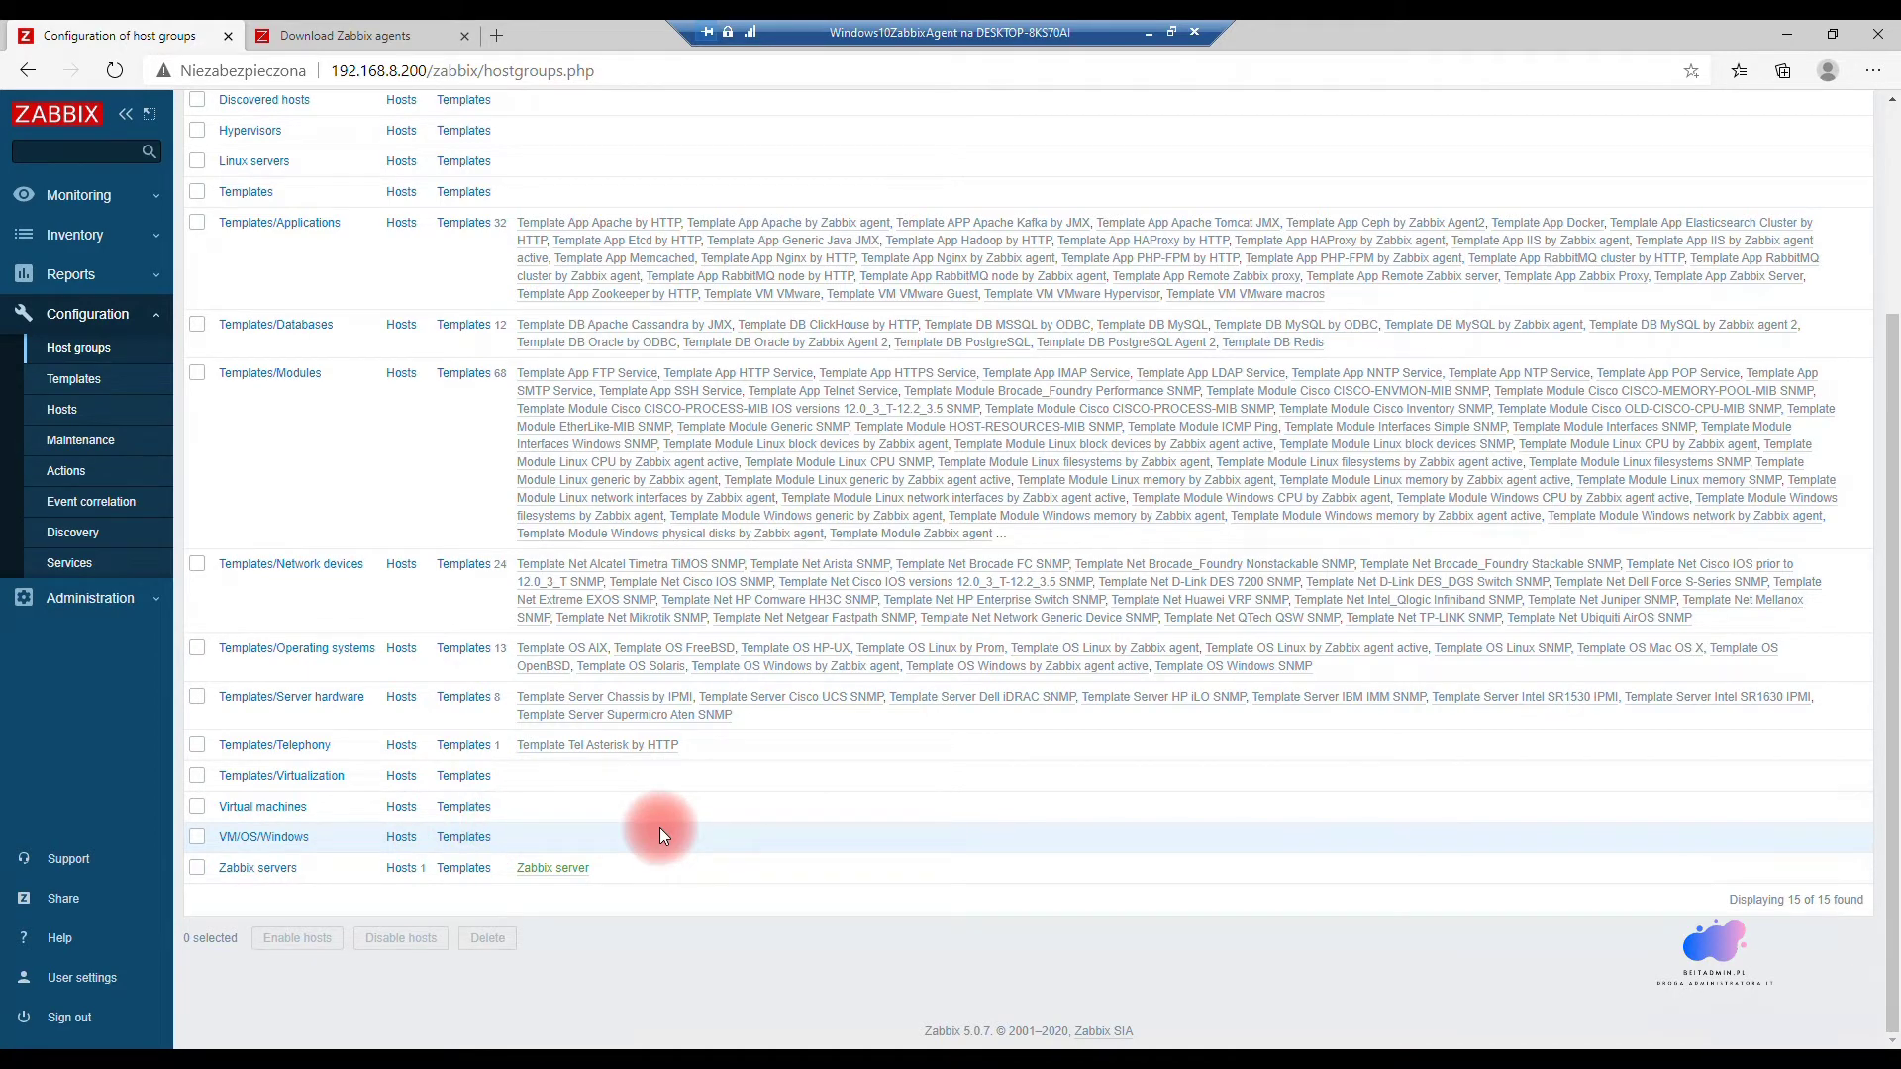
# Step: Start creating a new host in the host configuration and name it ZabbixClient01
pyautogui.click(62, 409)
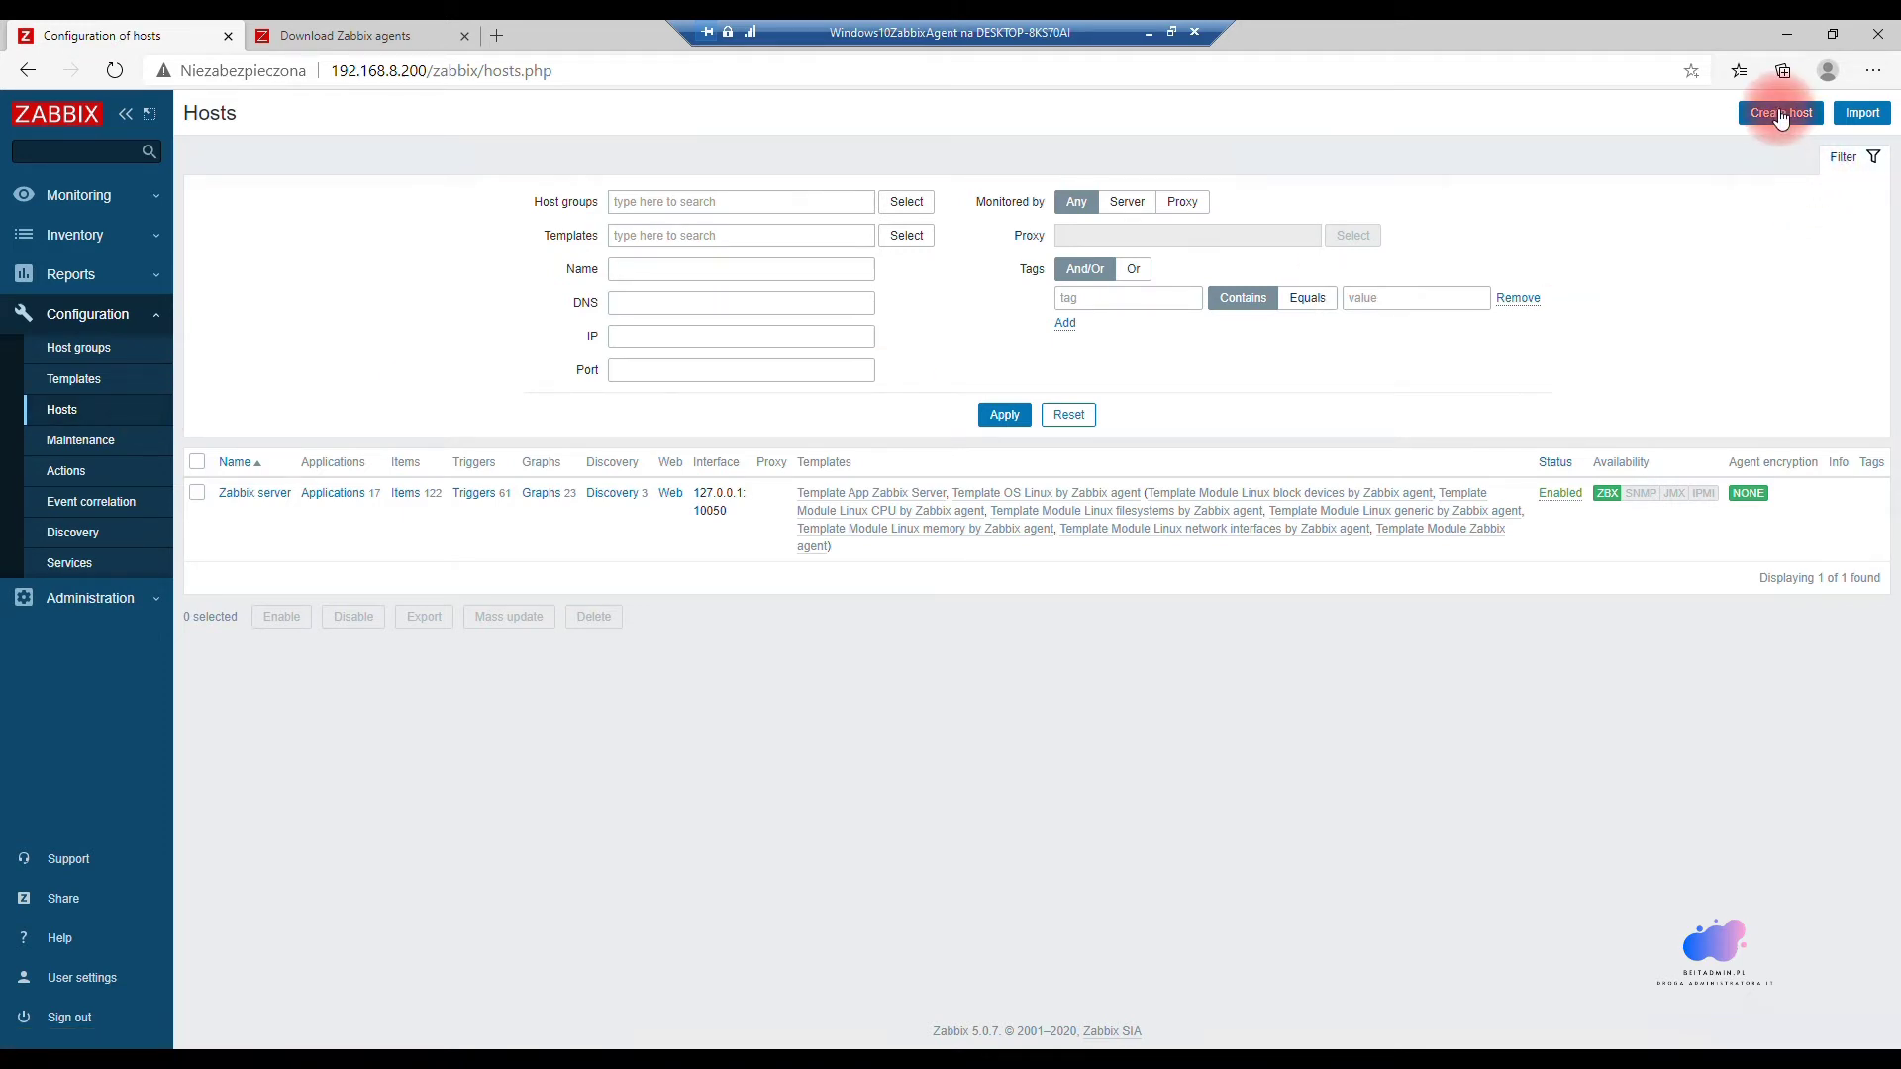
pyautogui.click(1780, 113)
pyautogui.click(579, 215)
pyautogui.write('ZabbixClie')
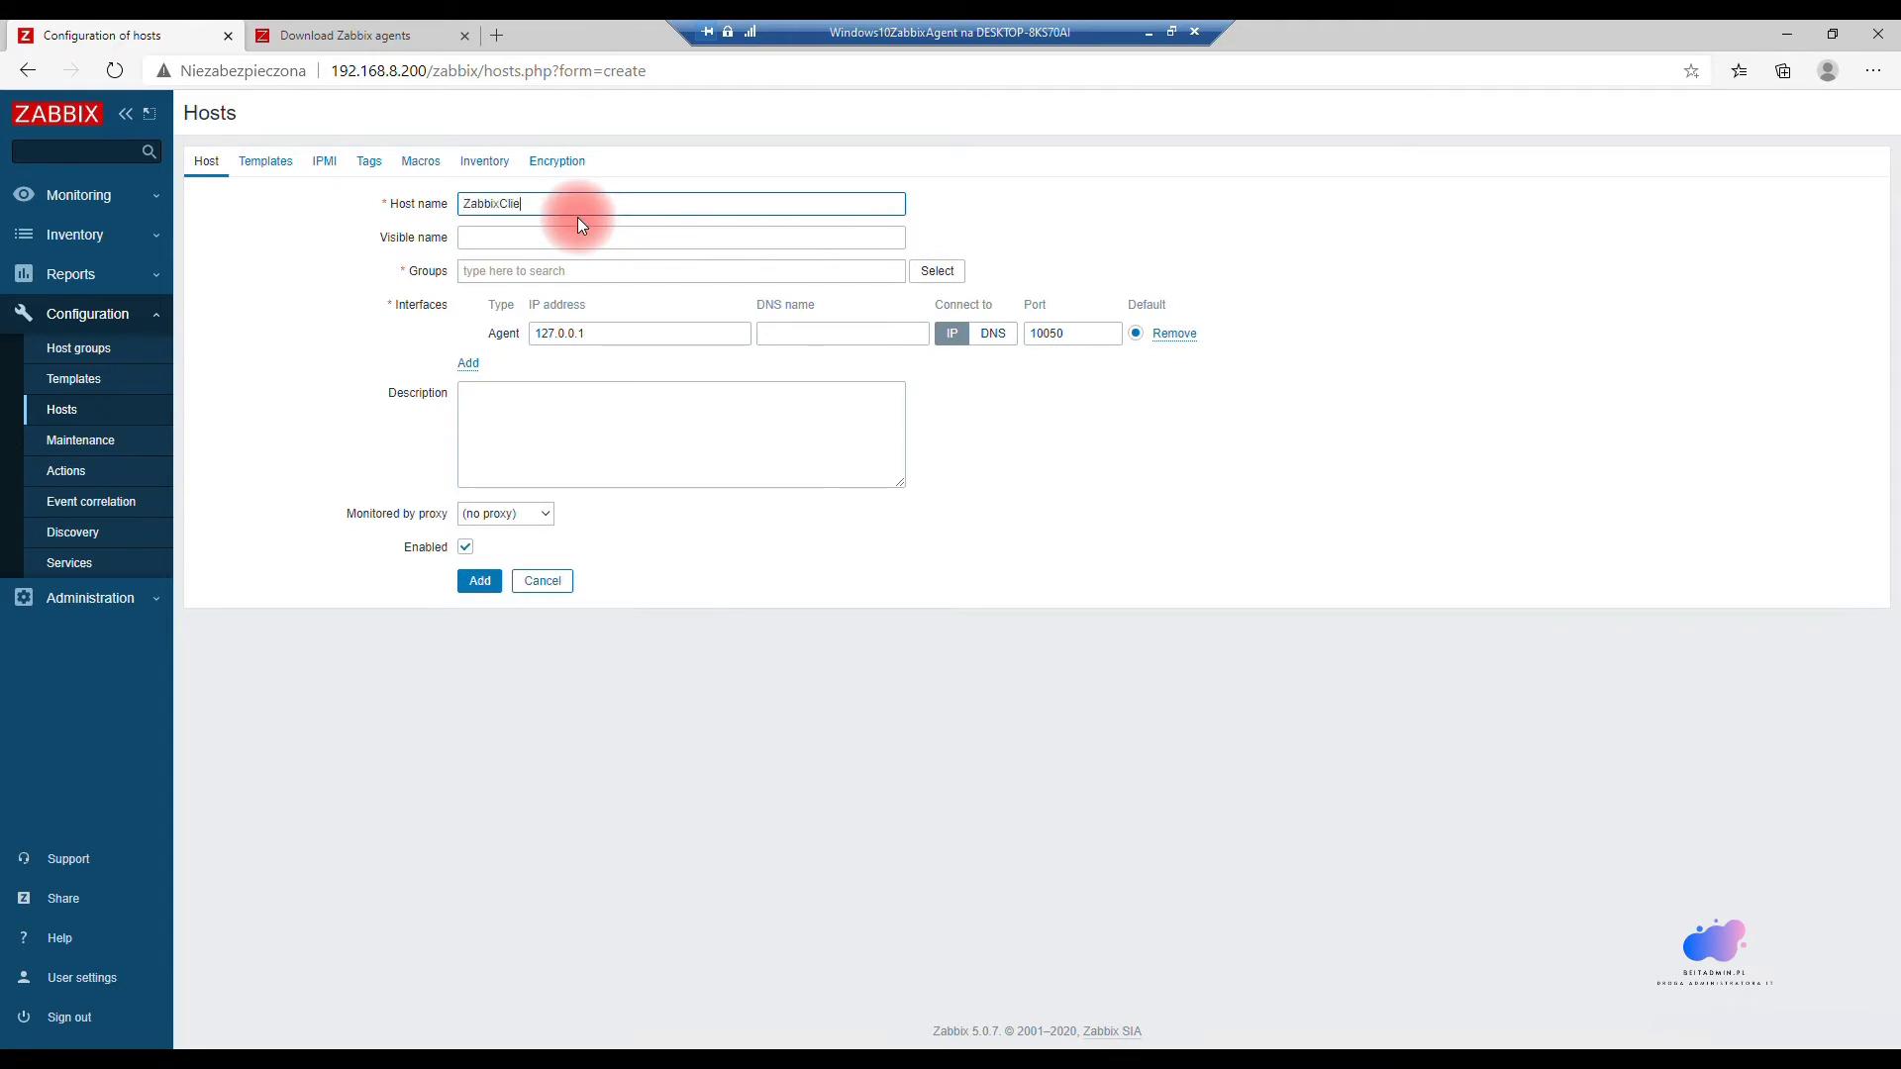
pyautogui.write('nt01')
# Step: Assign the new host to the VM/OS/Windows host group
pyautogui.click(554, 270)
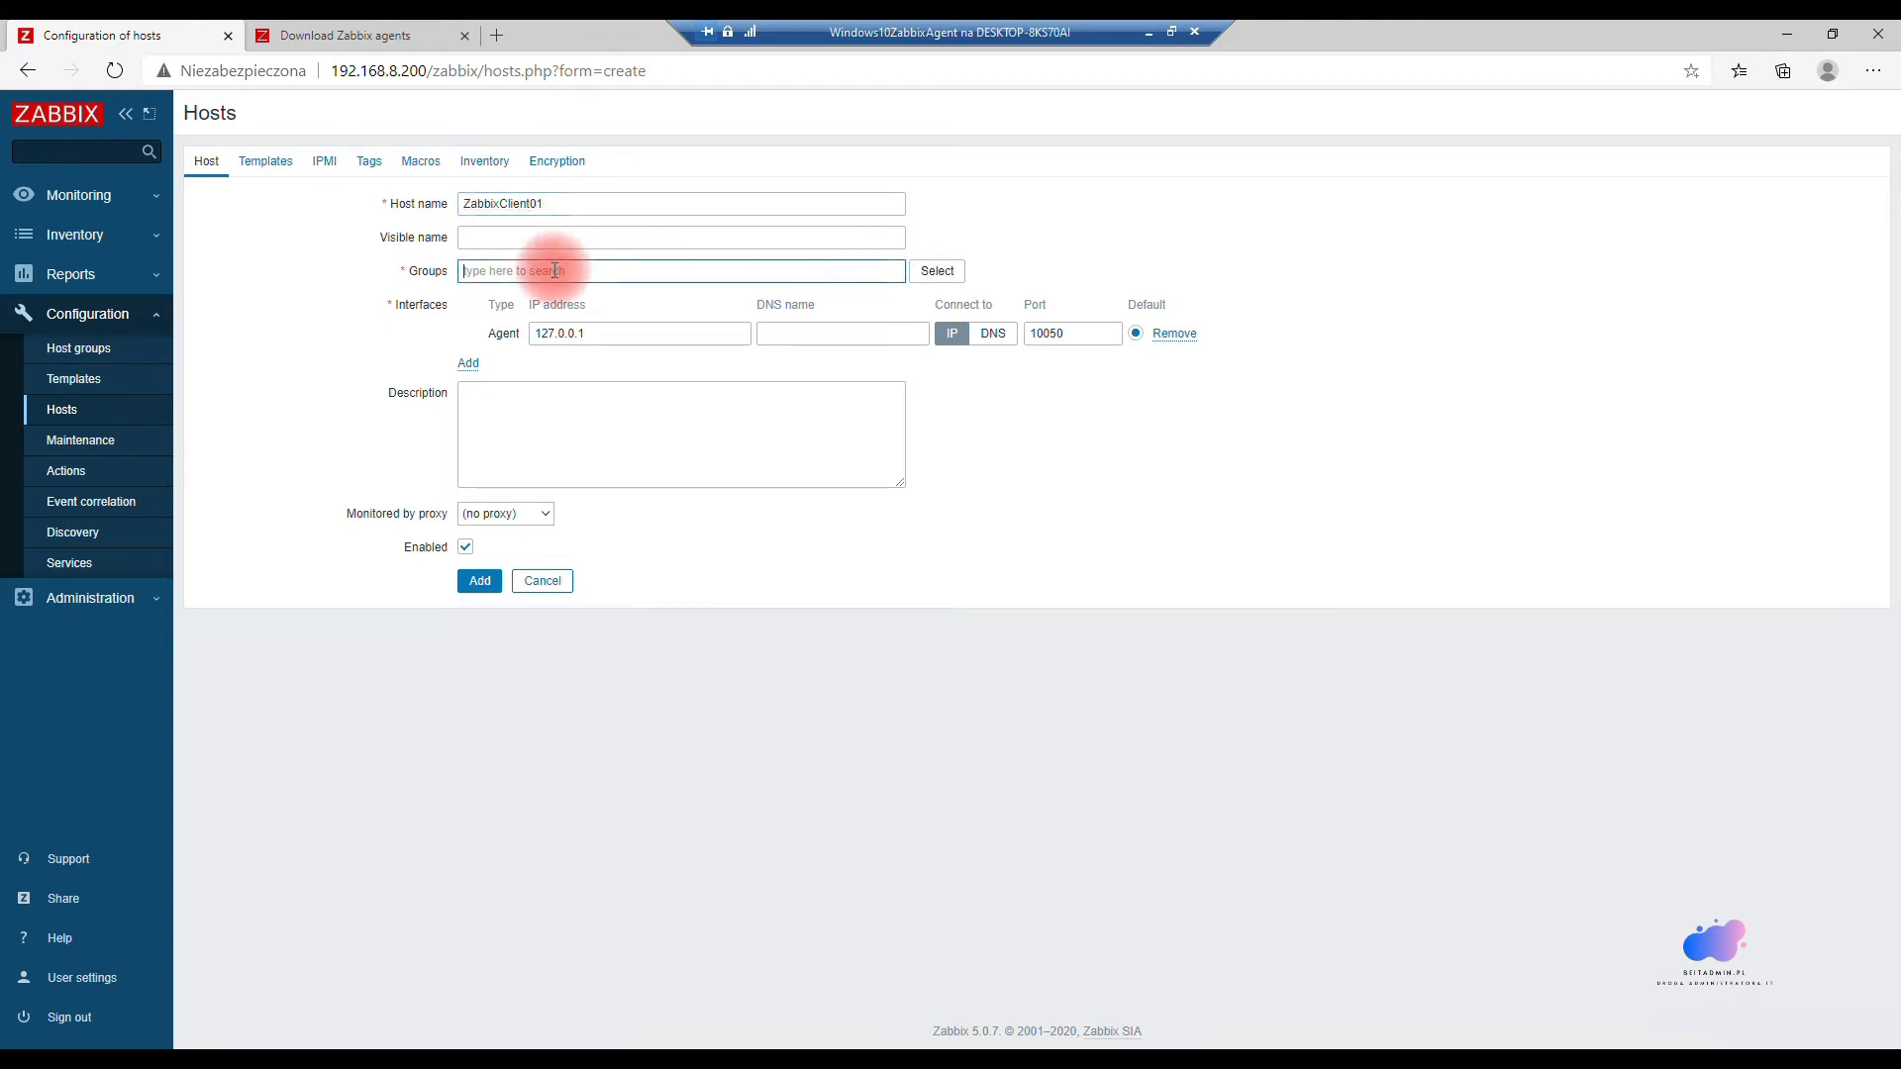
pyautogui.write('VM')
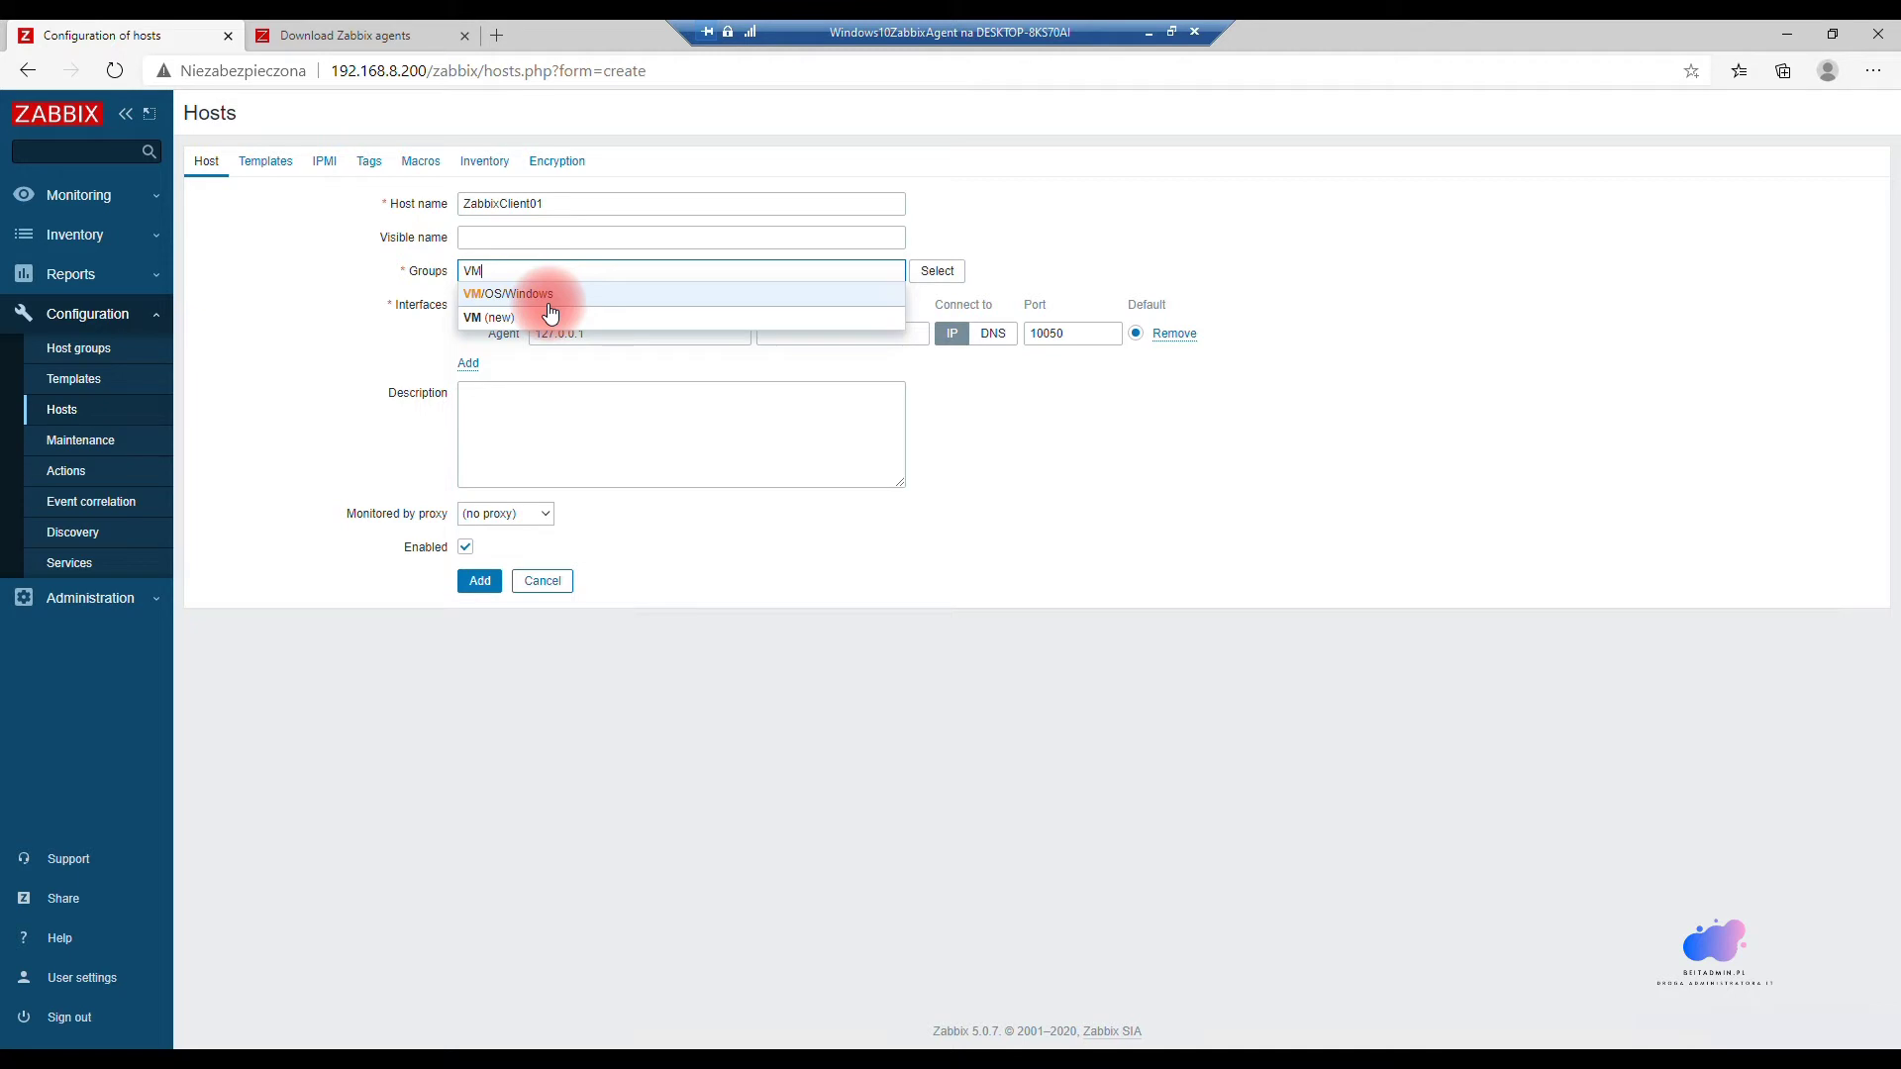
pyautogui.click(935, 271)
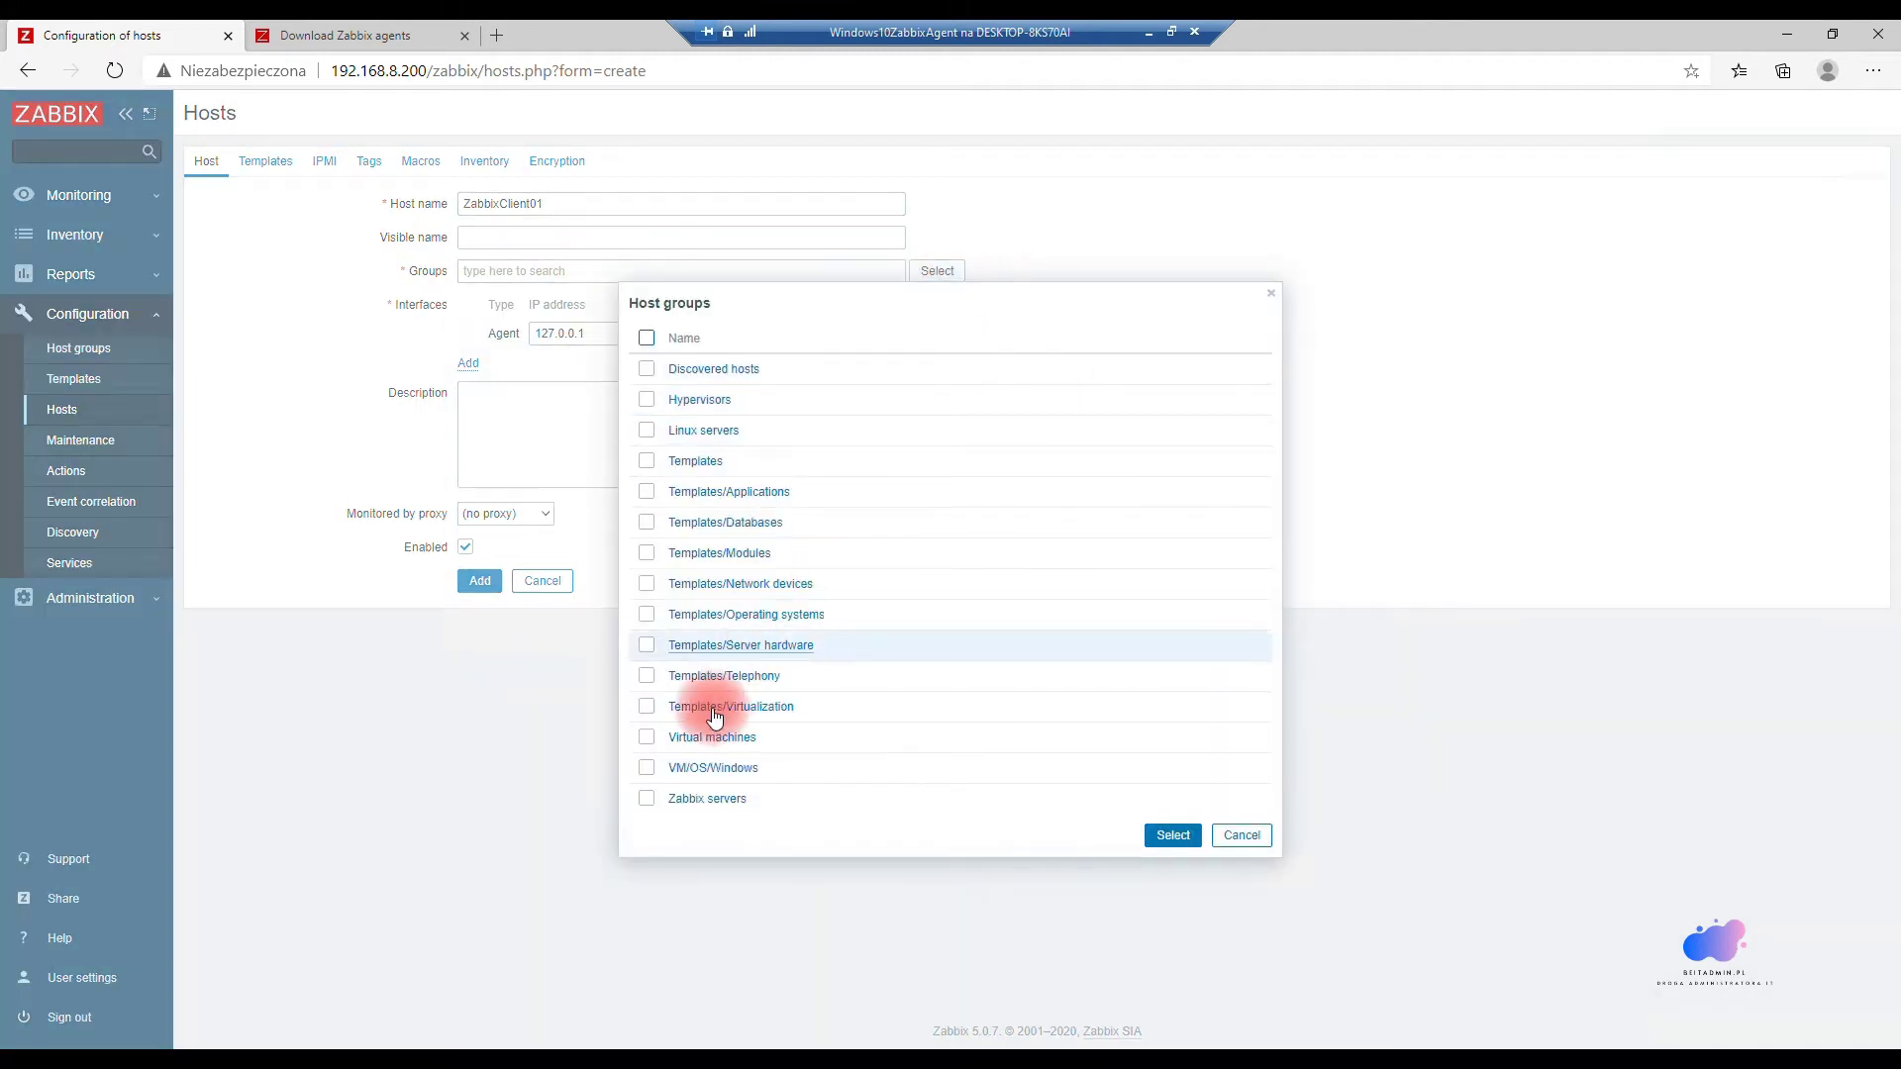
pyautogui.click(684, 769)
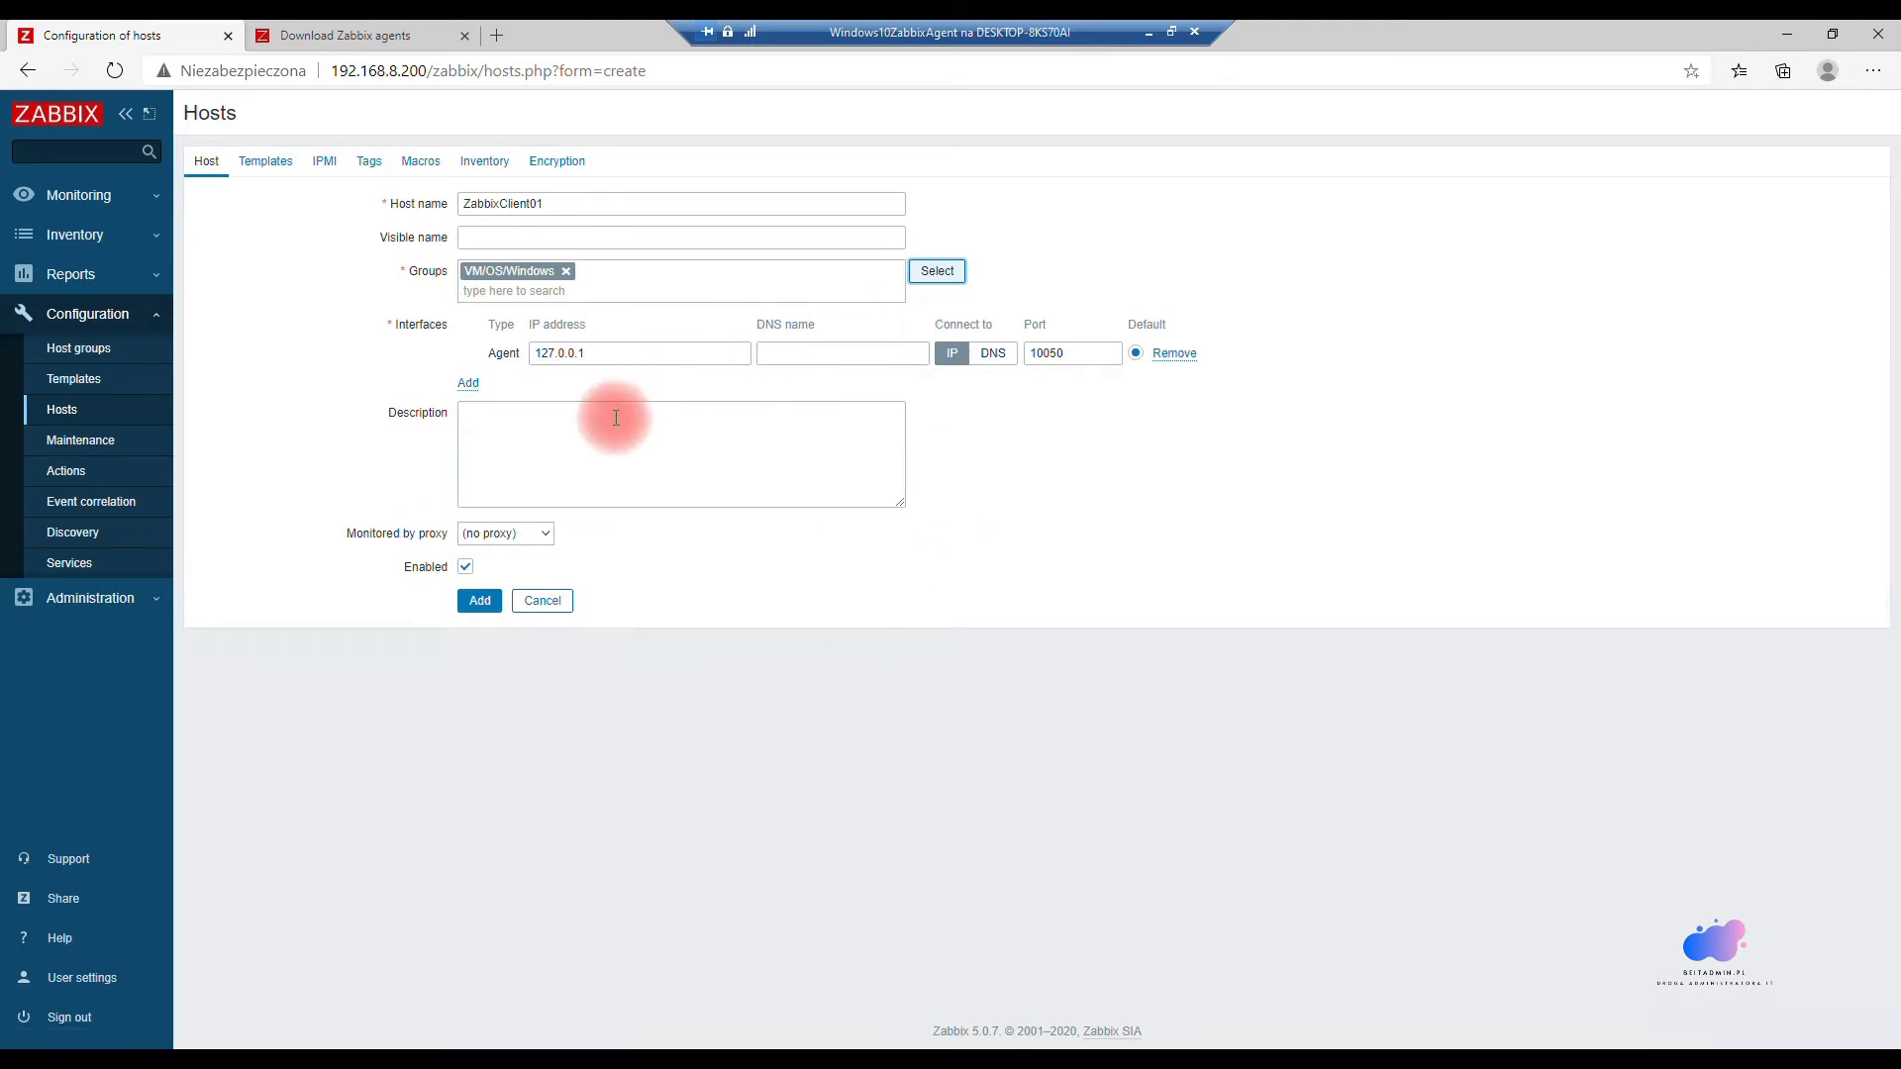
# Step: Set the host's agent interface IP address to 192.168.8.210 and enter the description "The first VM with Windows 10"
pyautogui.moveTo(627, 357); pyautogui.dragTo(485, 377)
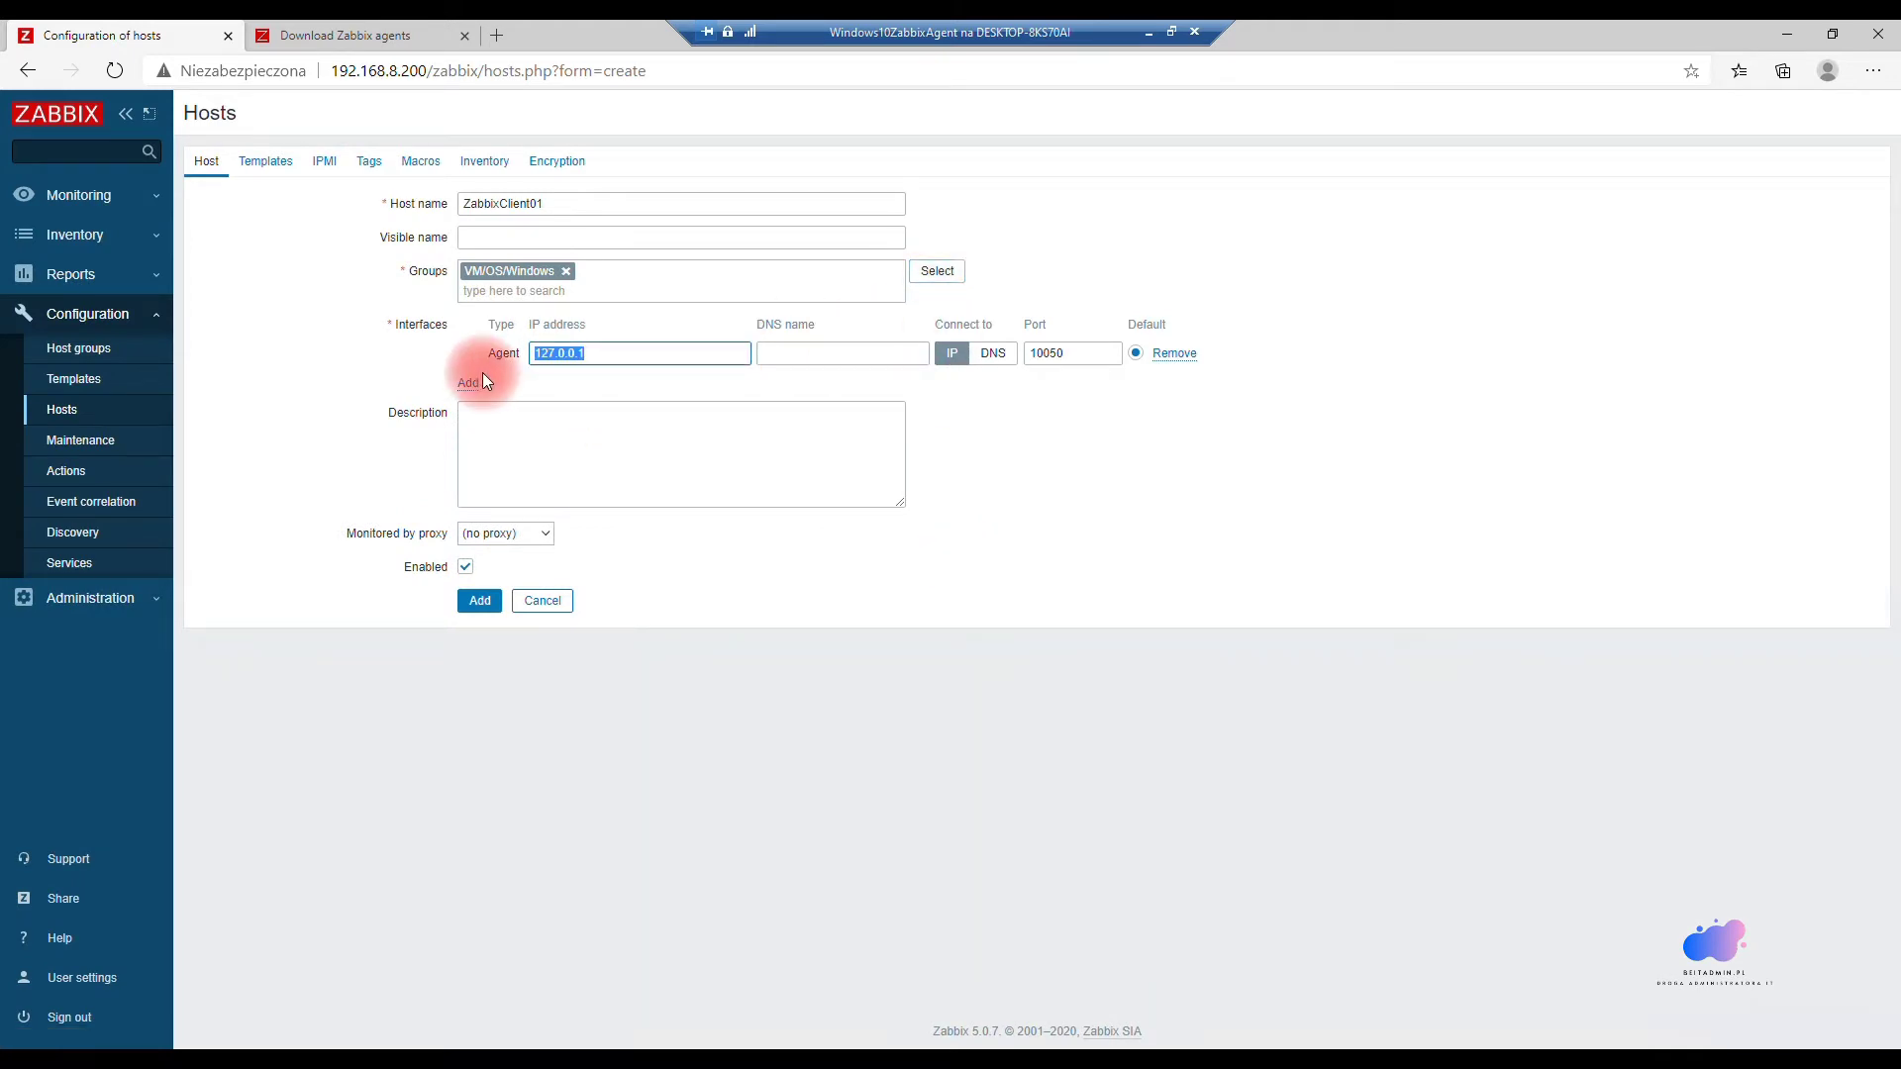
pyautogui.write('192.168.8.210')
pyautogui.click(543, 435)
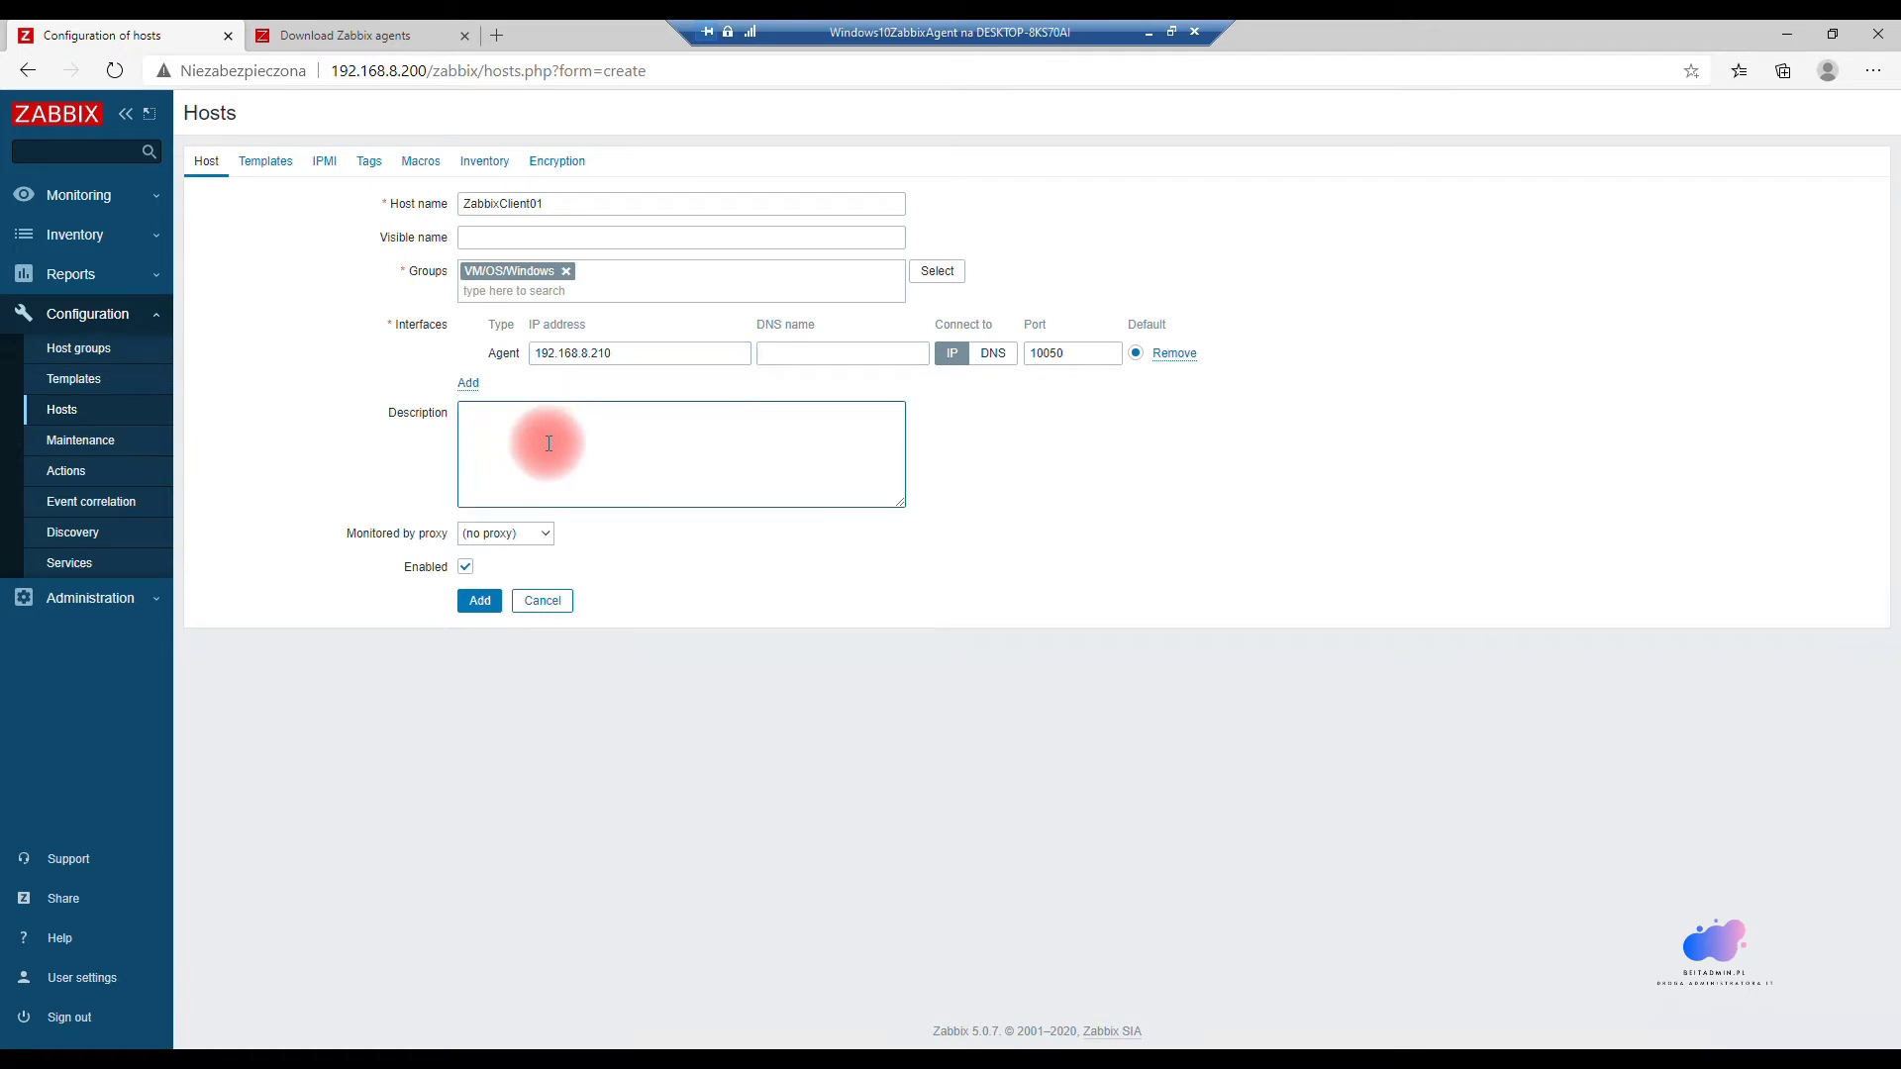
pyautogui.write('The first VM with Windows 10')
pyautogui.click(502, 536)
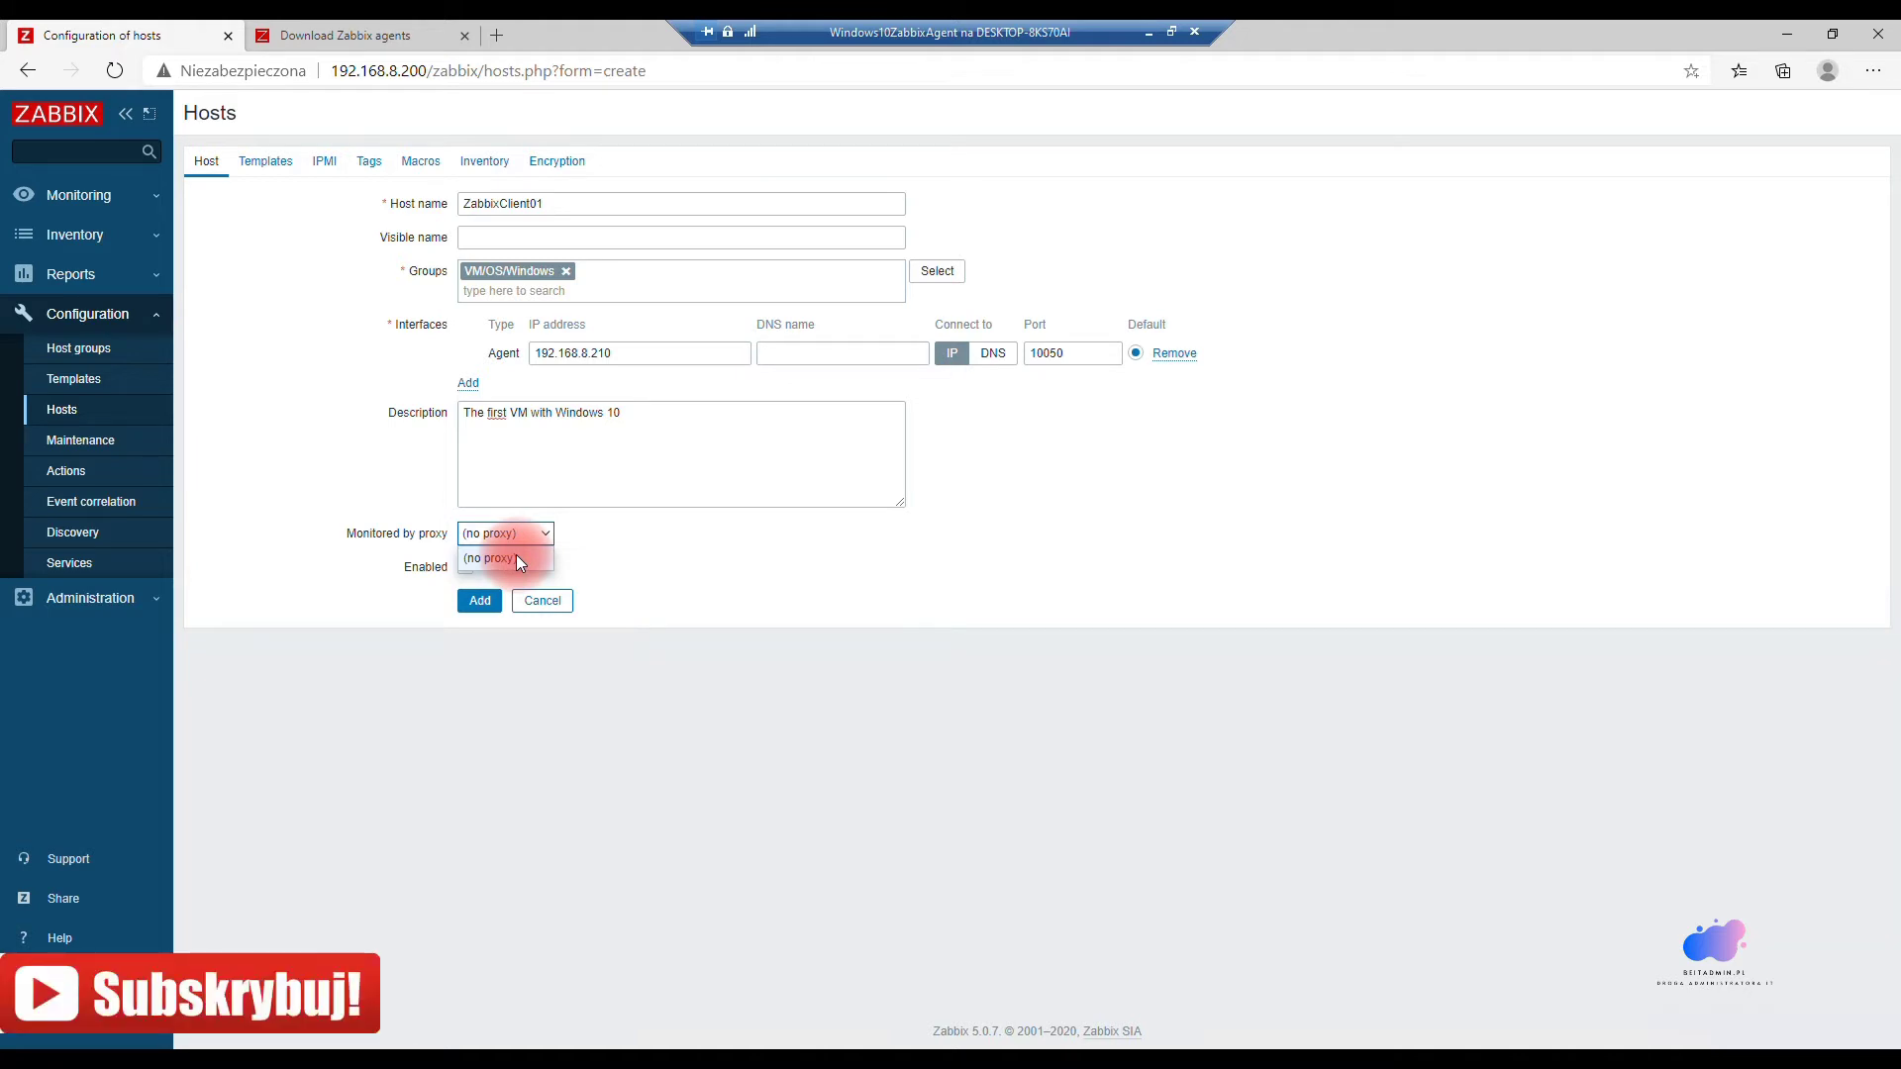
pyautogui.click(637, 560)
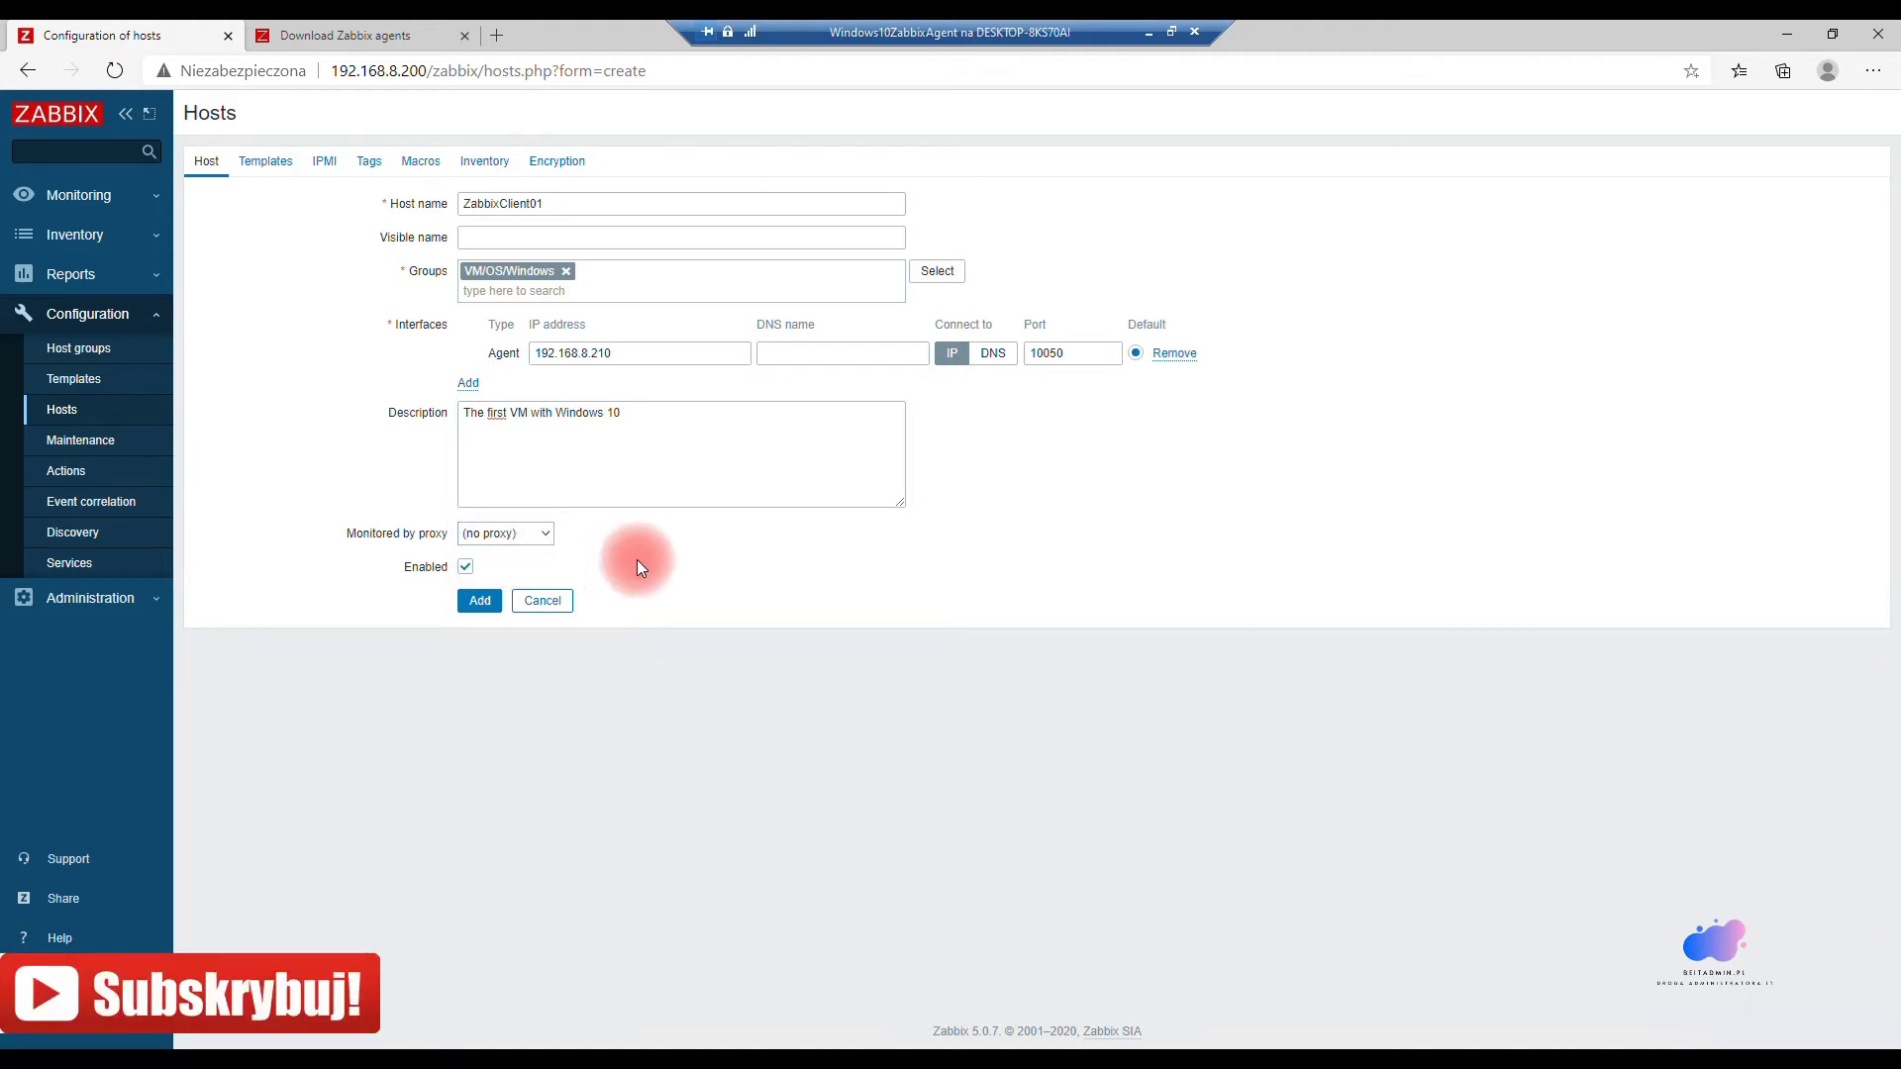
pyautogui.click(465, 569)
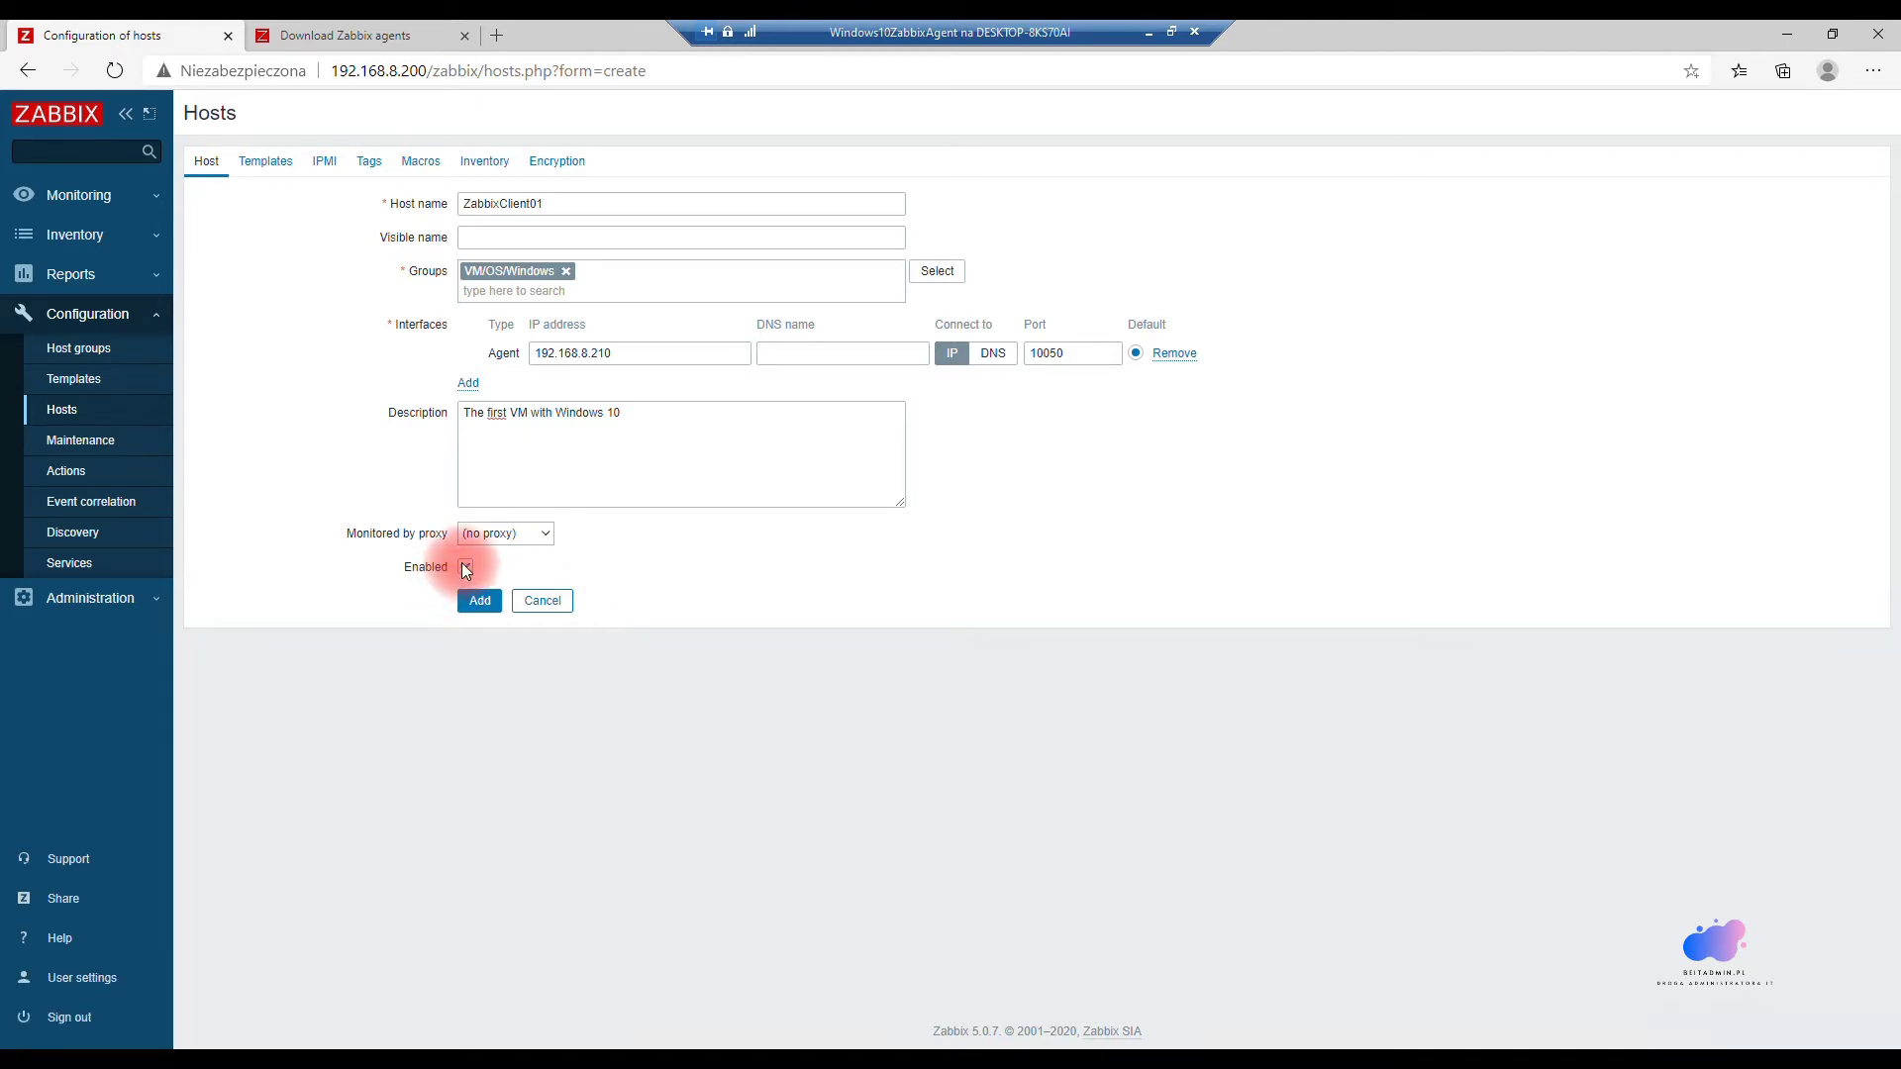
pyautogui.click(465, 568)
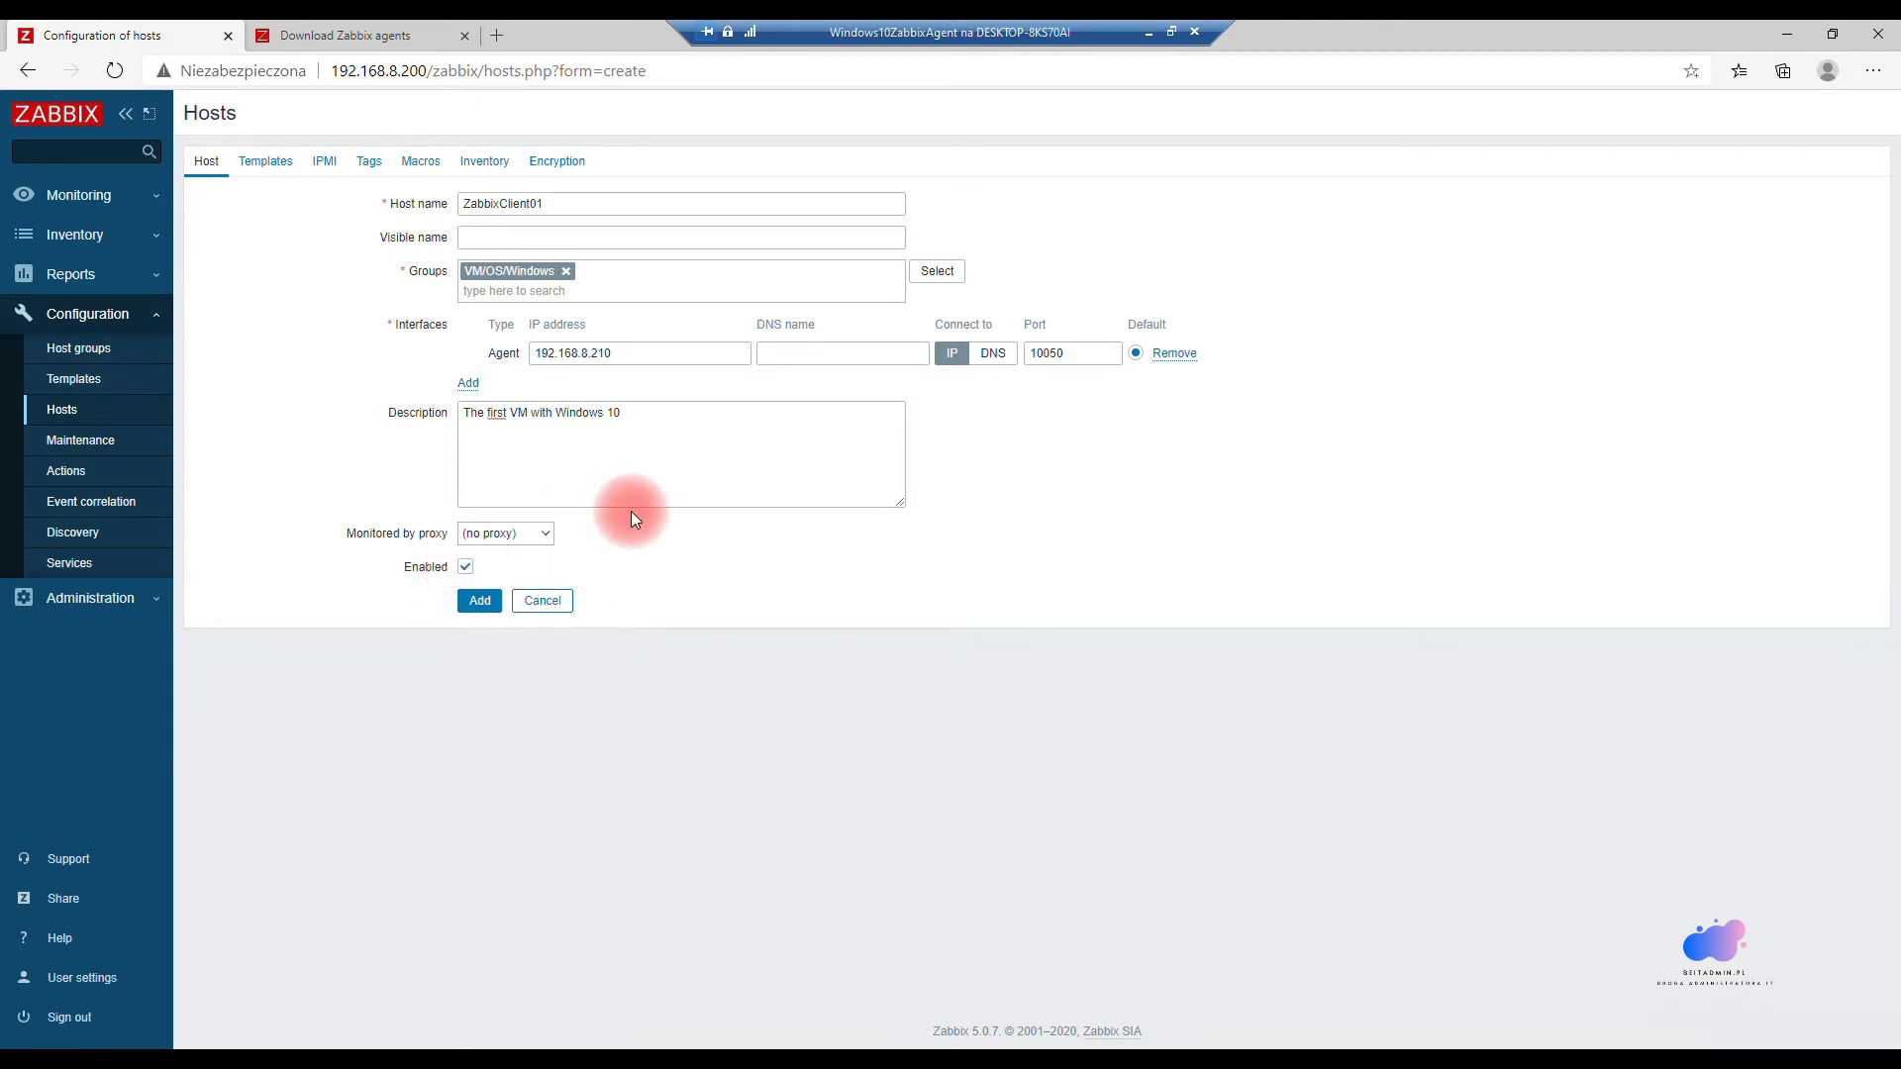
# Step: Link the template "Template OS Windows by Zabbix agent" to the host and add the host
pyautogui.click(278, 170)
pyautogui.click(648, 256)
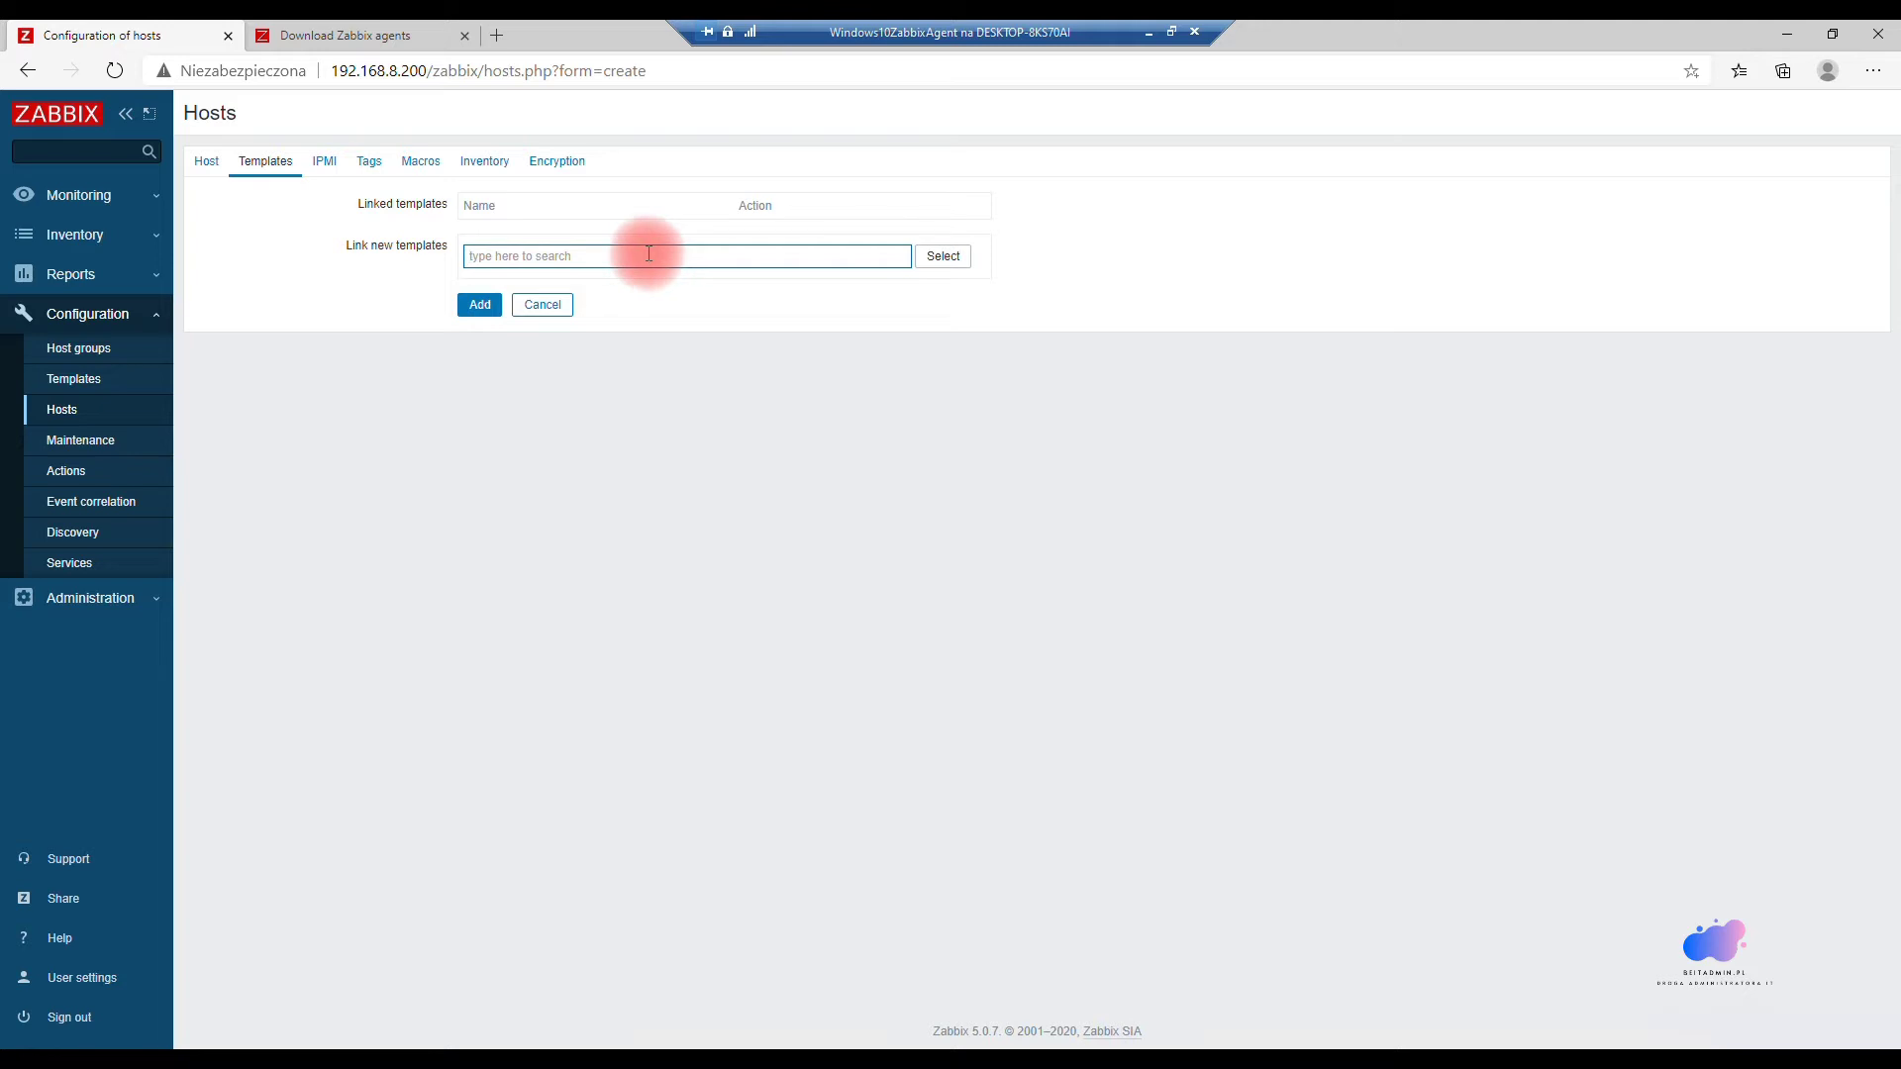
pyautogui.write('OS')
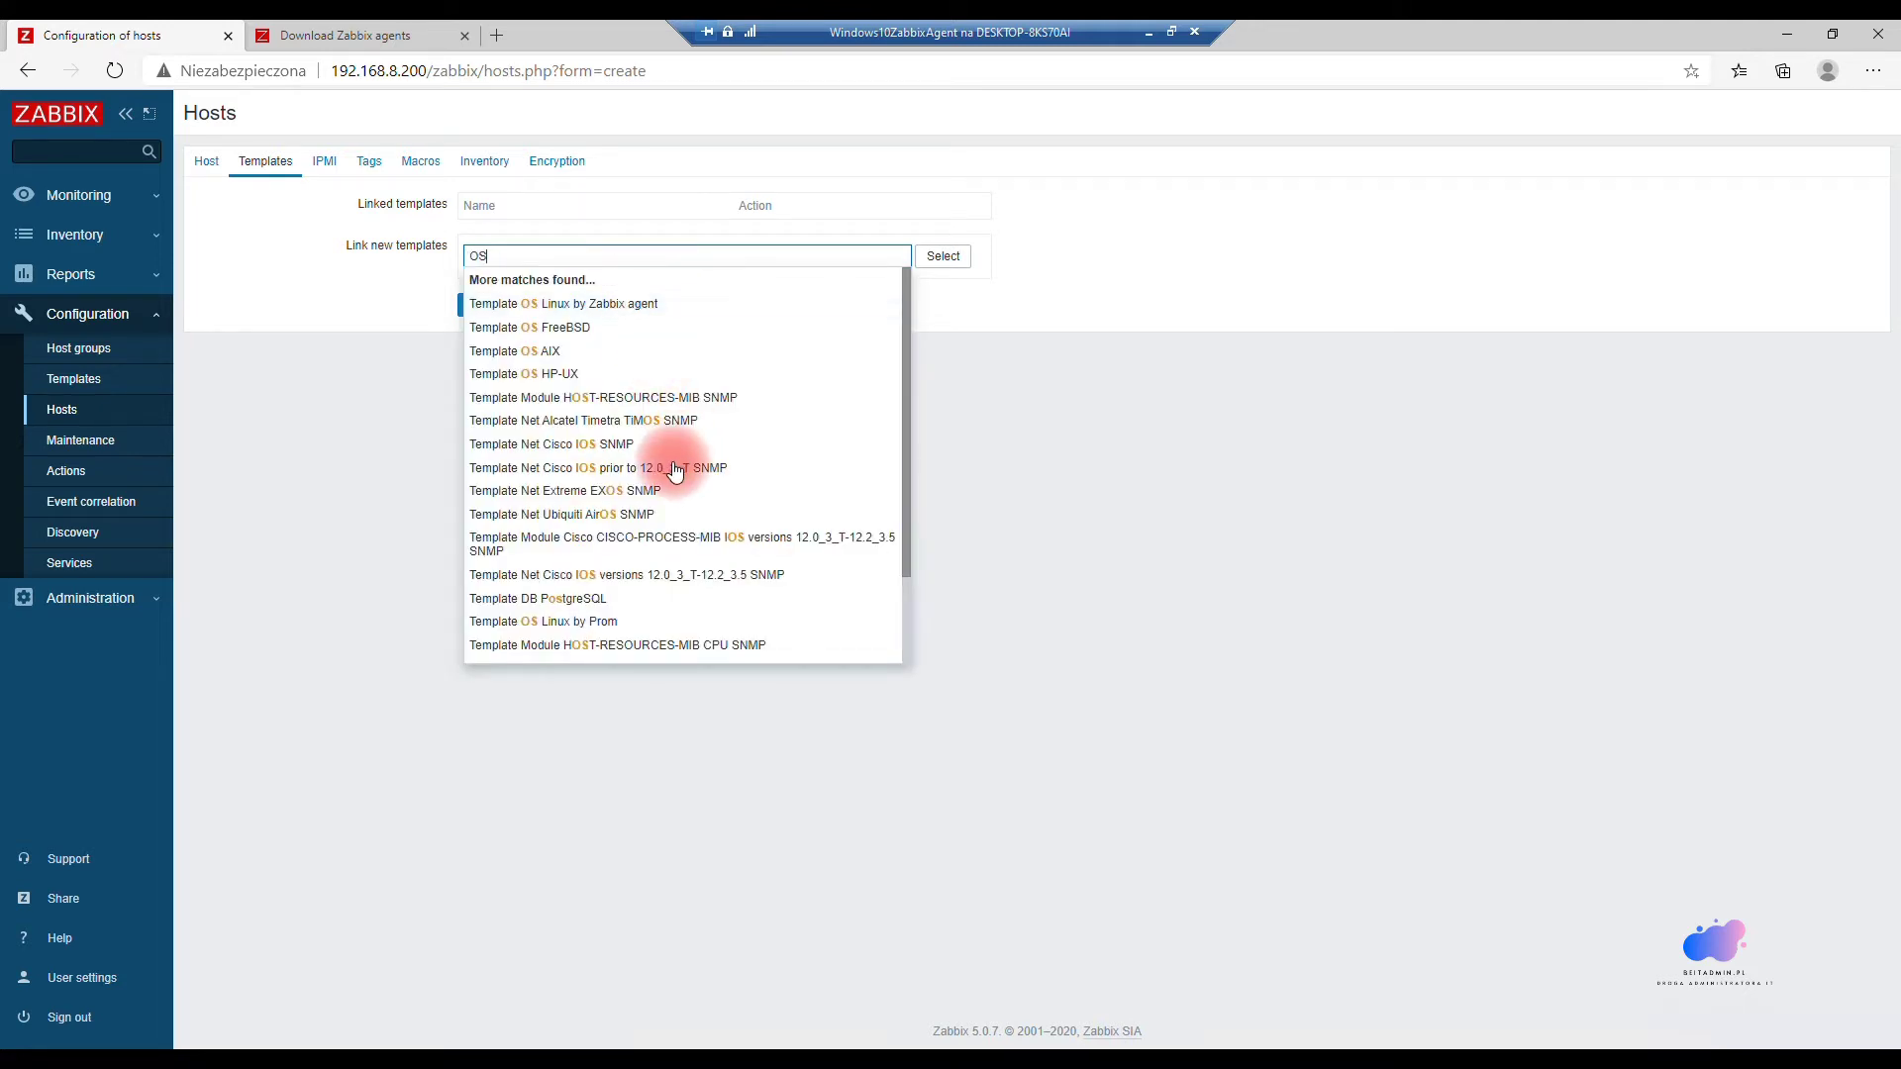
pyautogui.write(' Win')
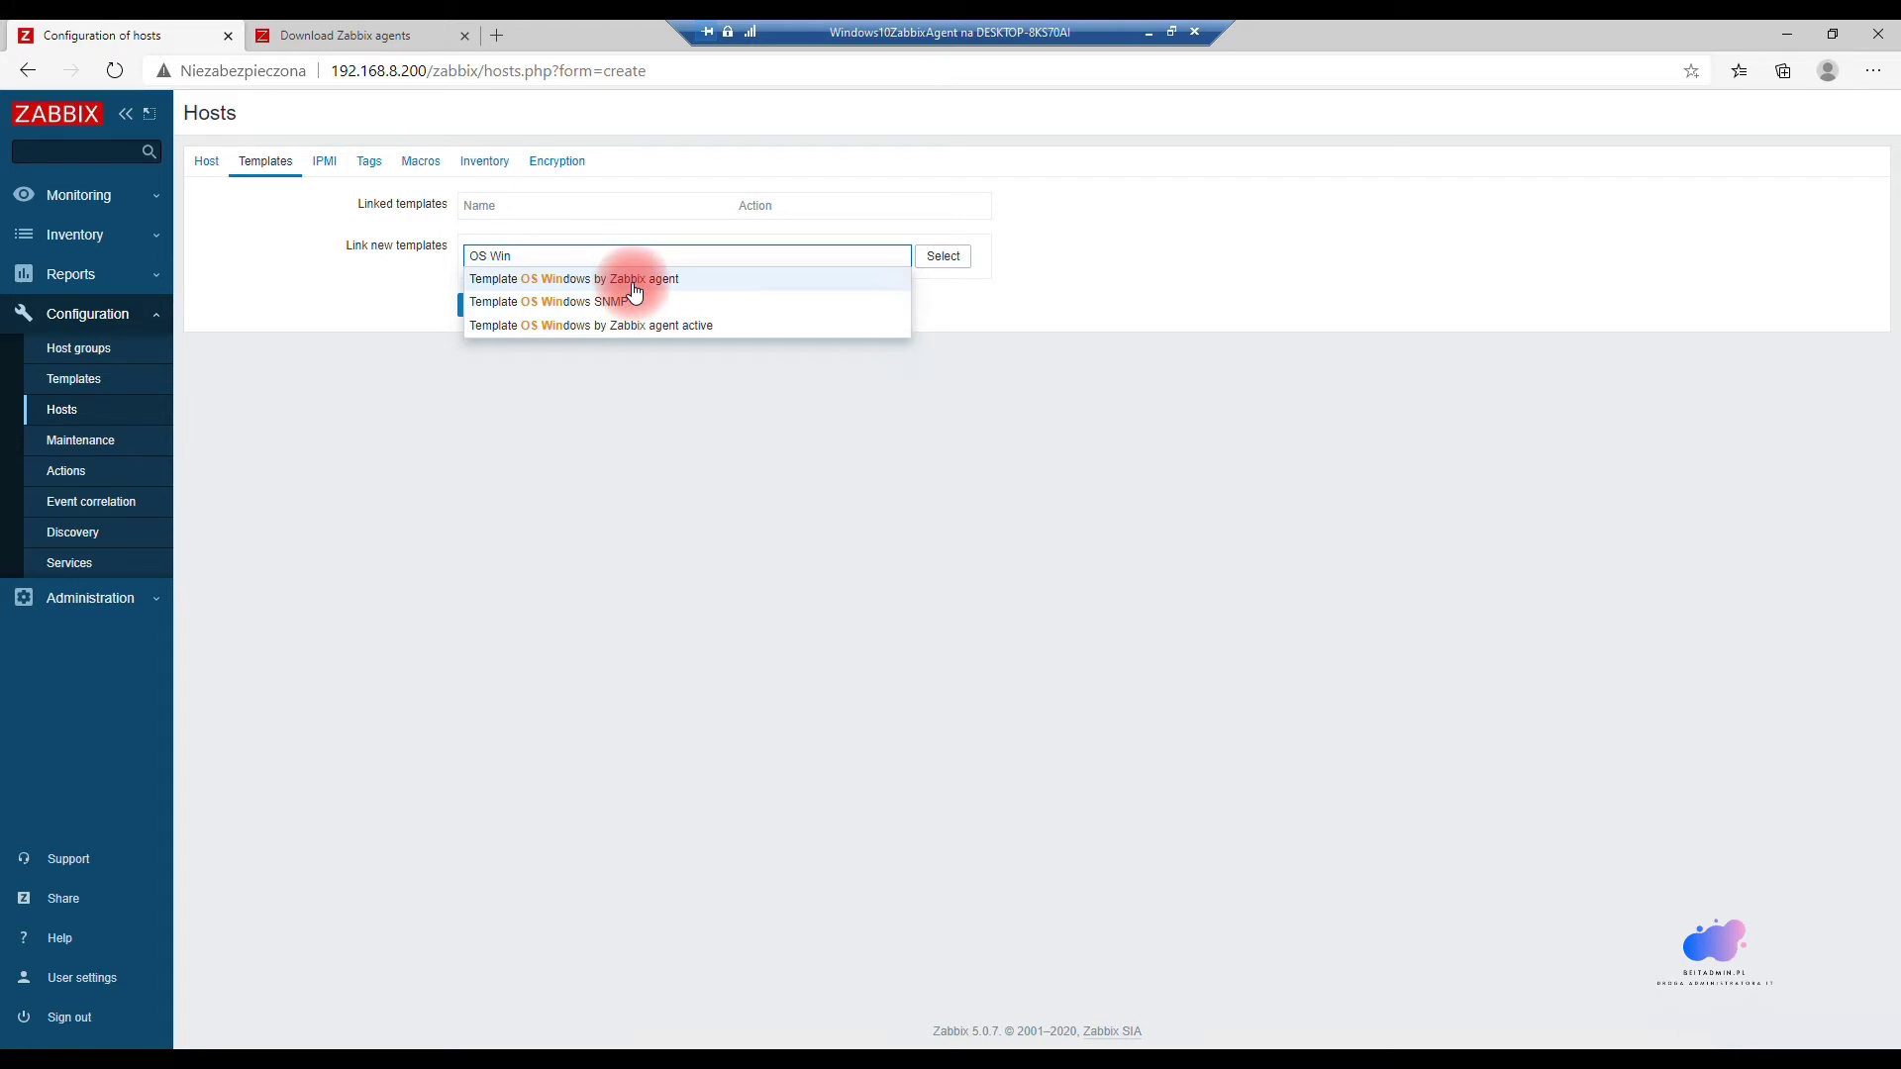
pyautogui.click(634, 285)
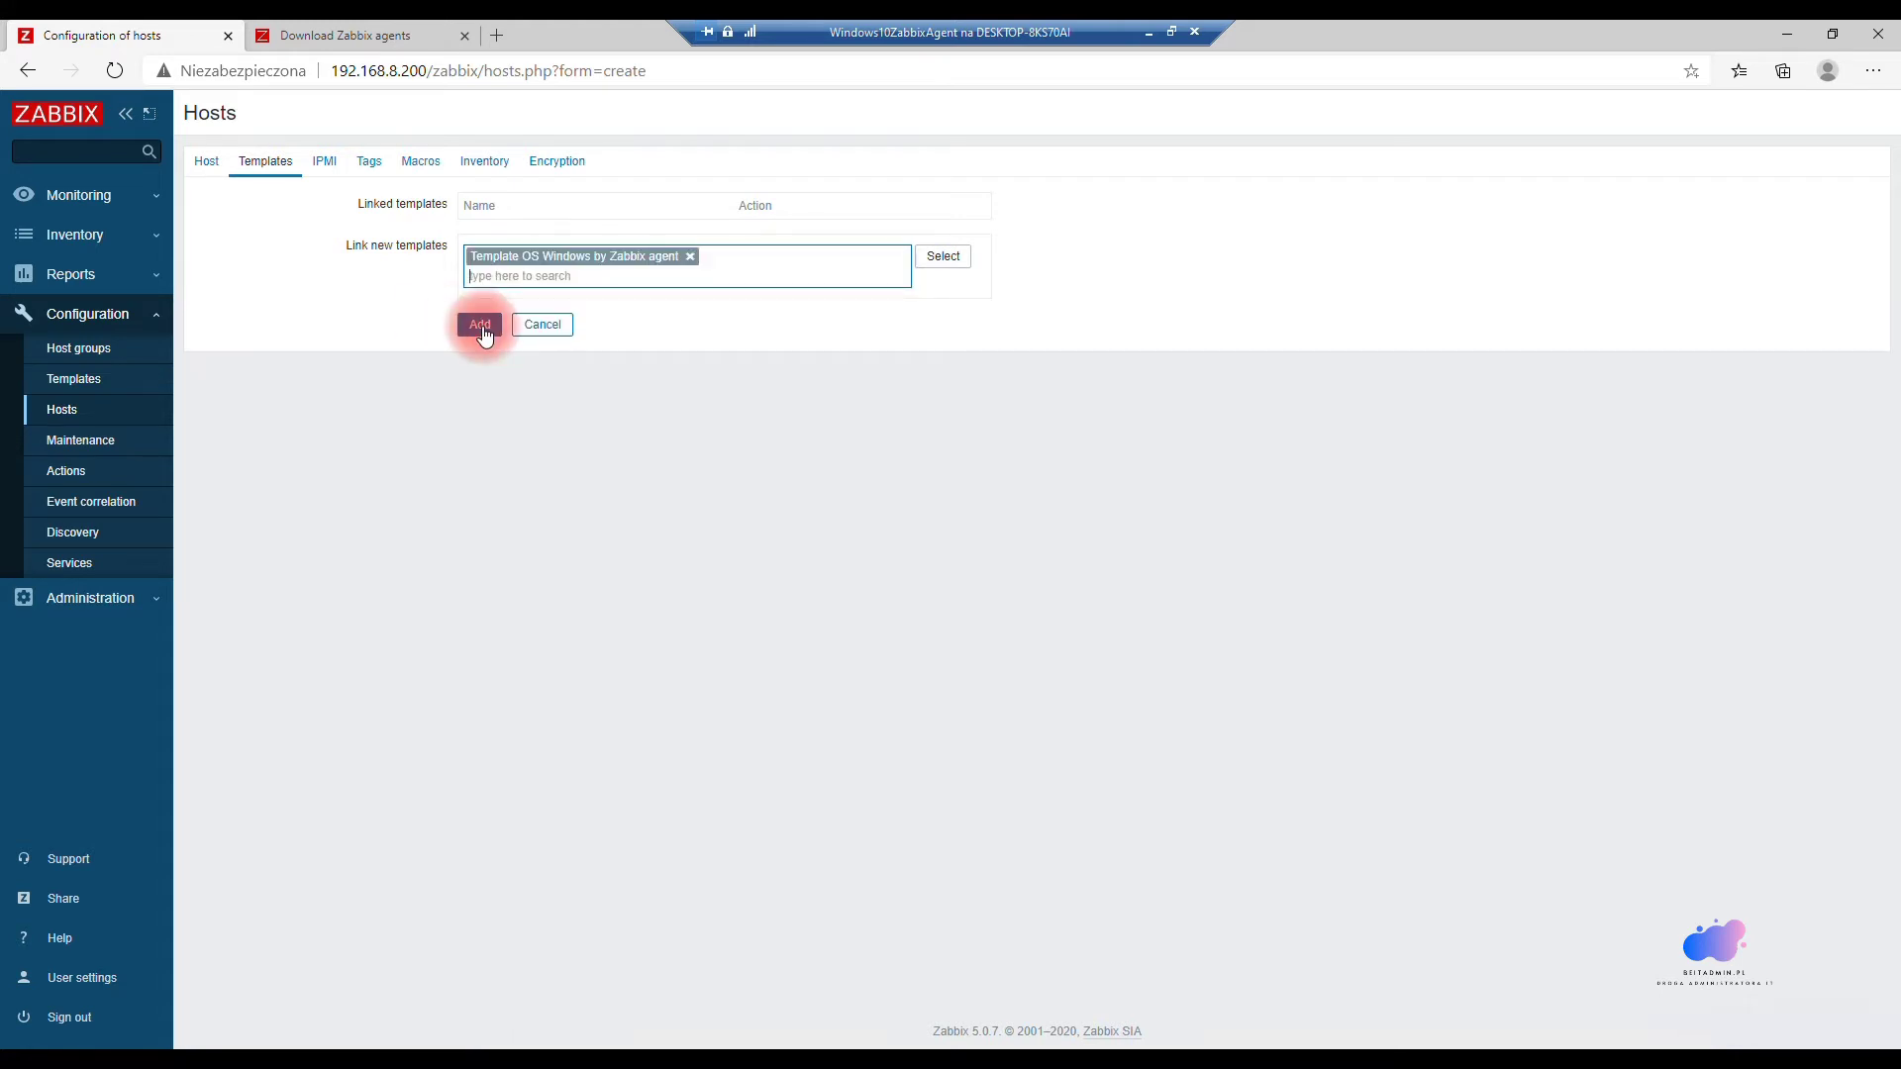
pyautogui.click(480, 324)
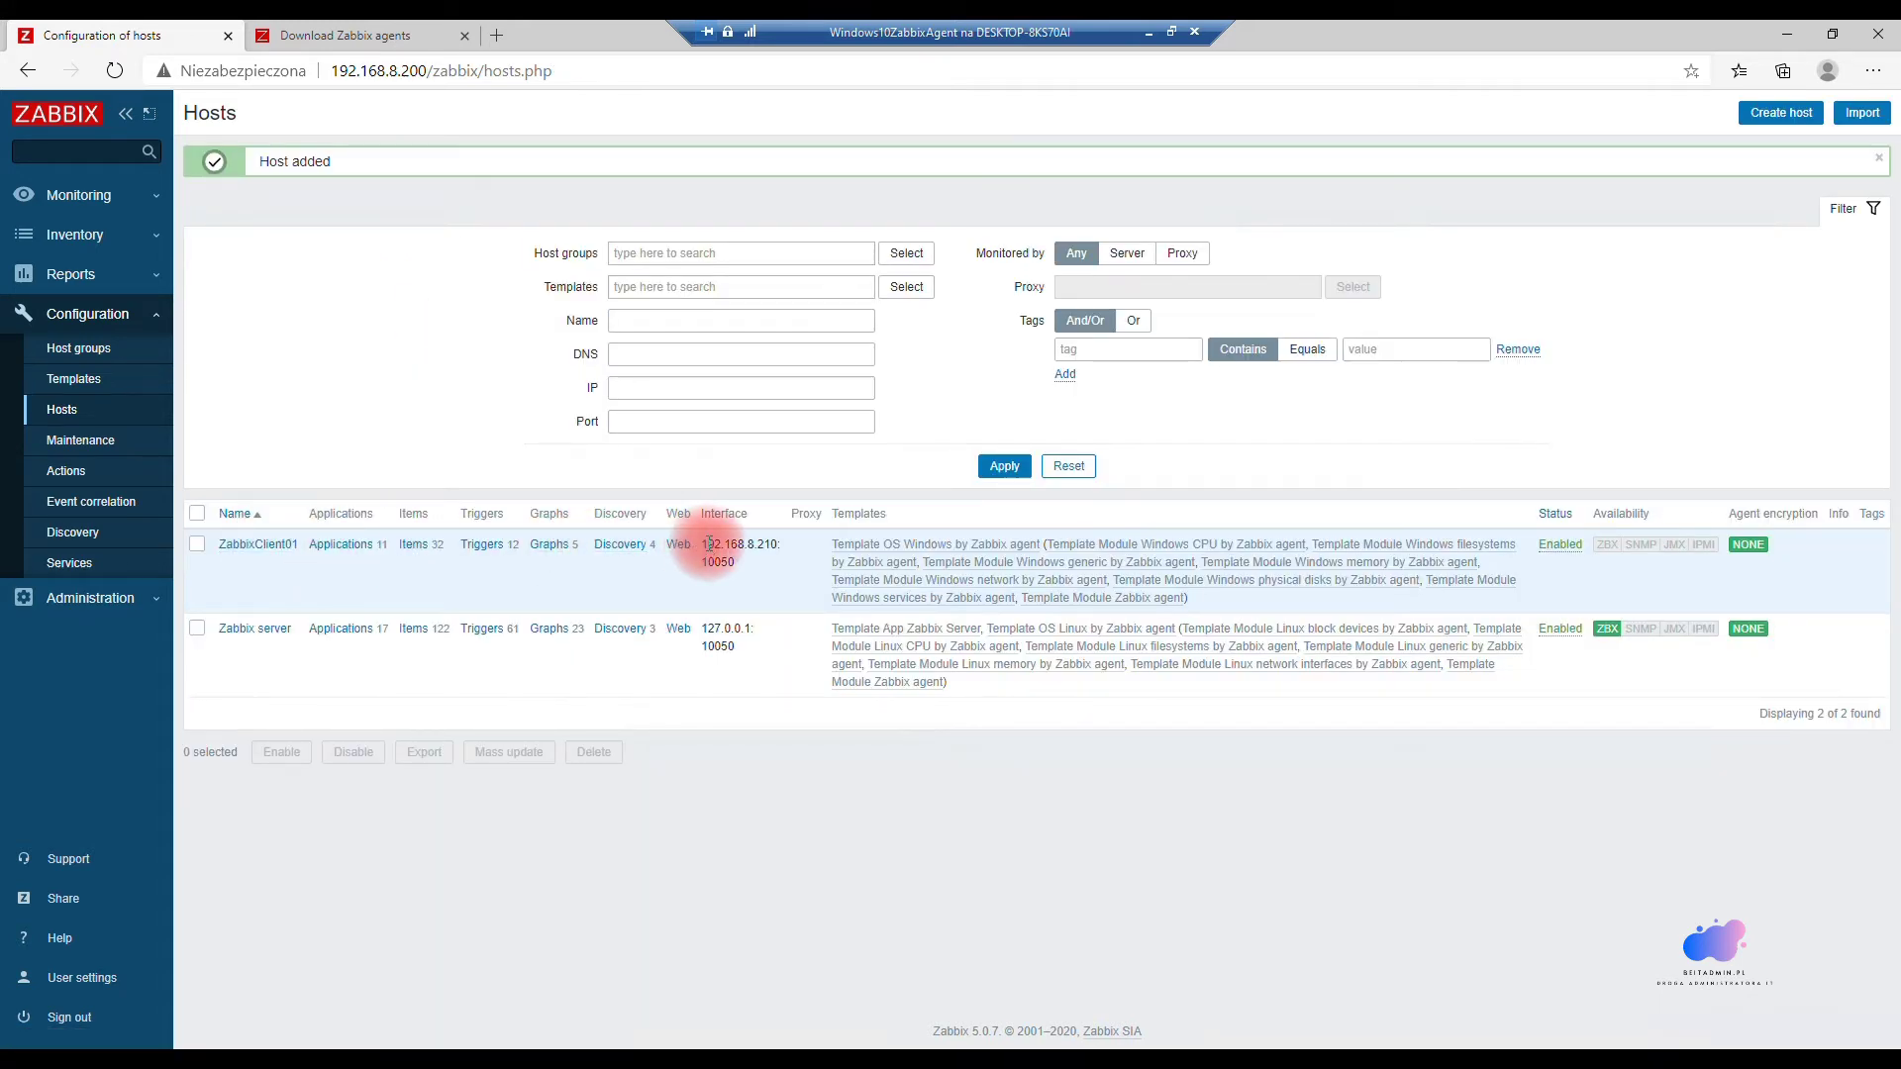
# Step: Check ZabbixClient01's availability in the host list, and review host availability, problems and system information on the Global view dashboard
pyautogui.moveTo(1803, 540); pyautogui.dragTo(1618, 543)
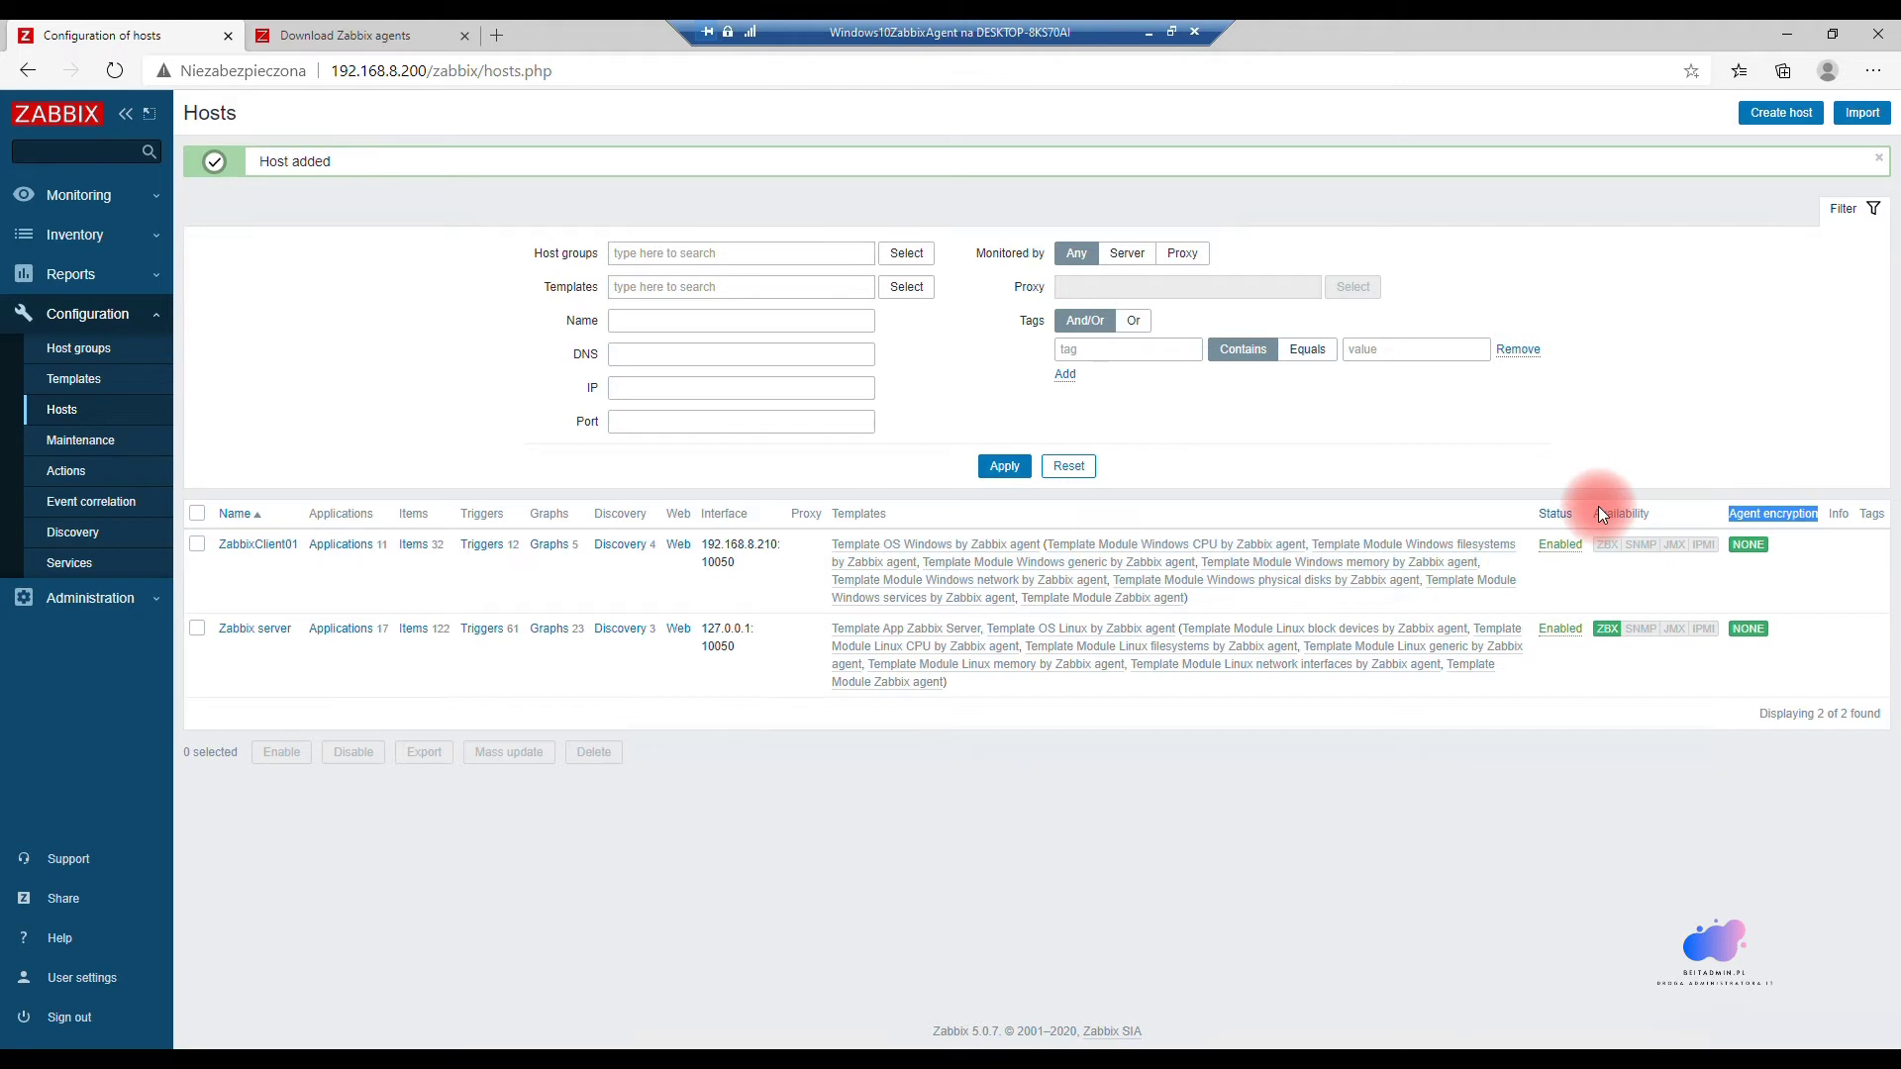
pyautogui.moveTo(1596, 544); pyautogui.dragTo(1618, 544)
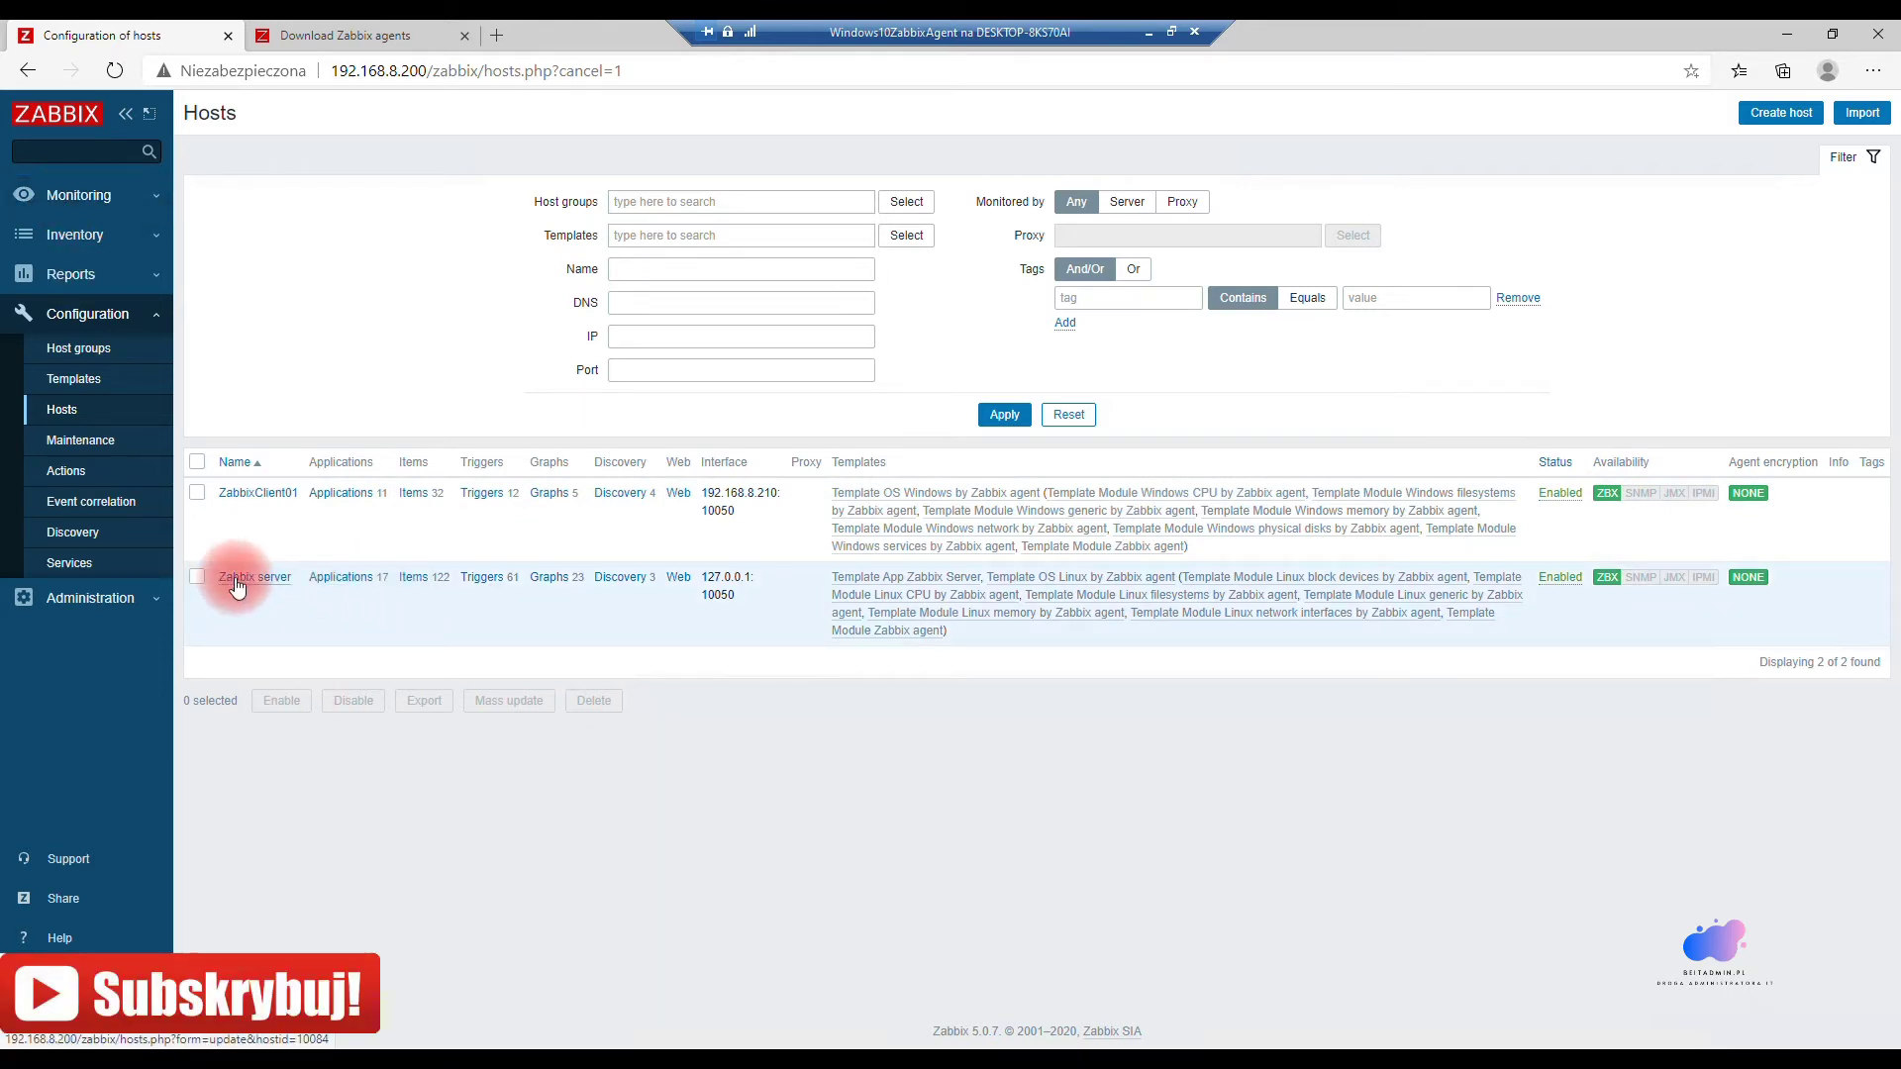
pyautogui.click(76, 195)
pyautogui.click(76, 229)
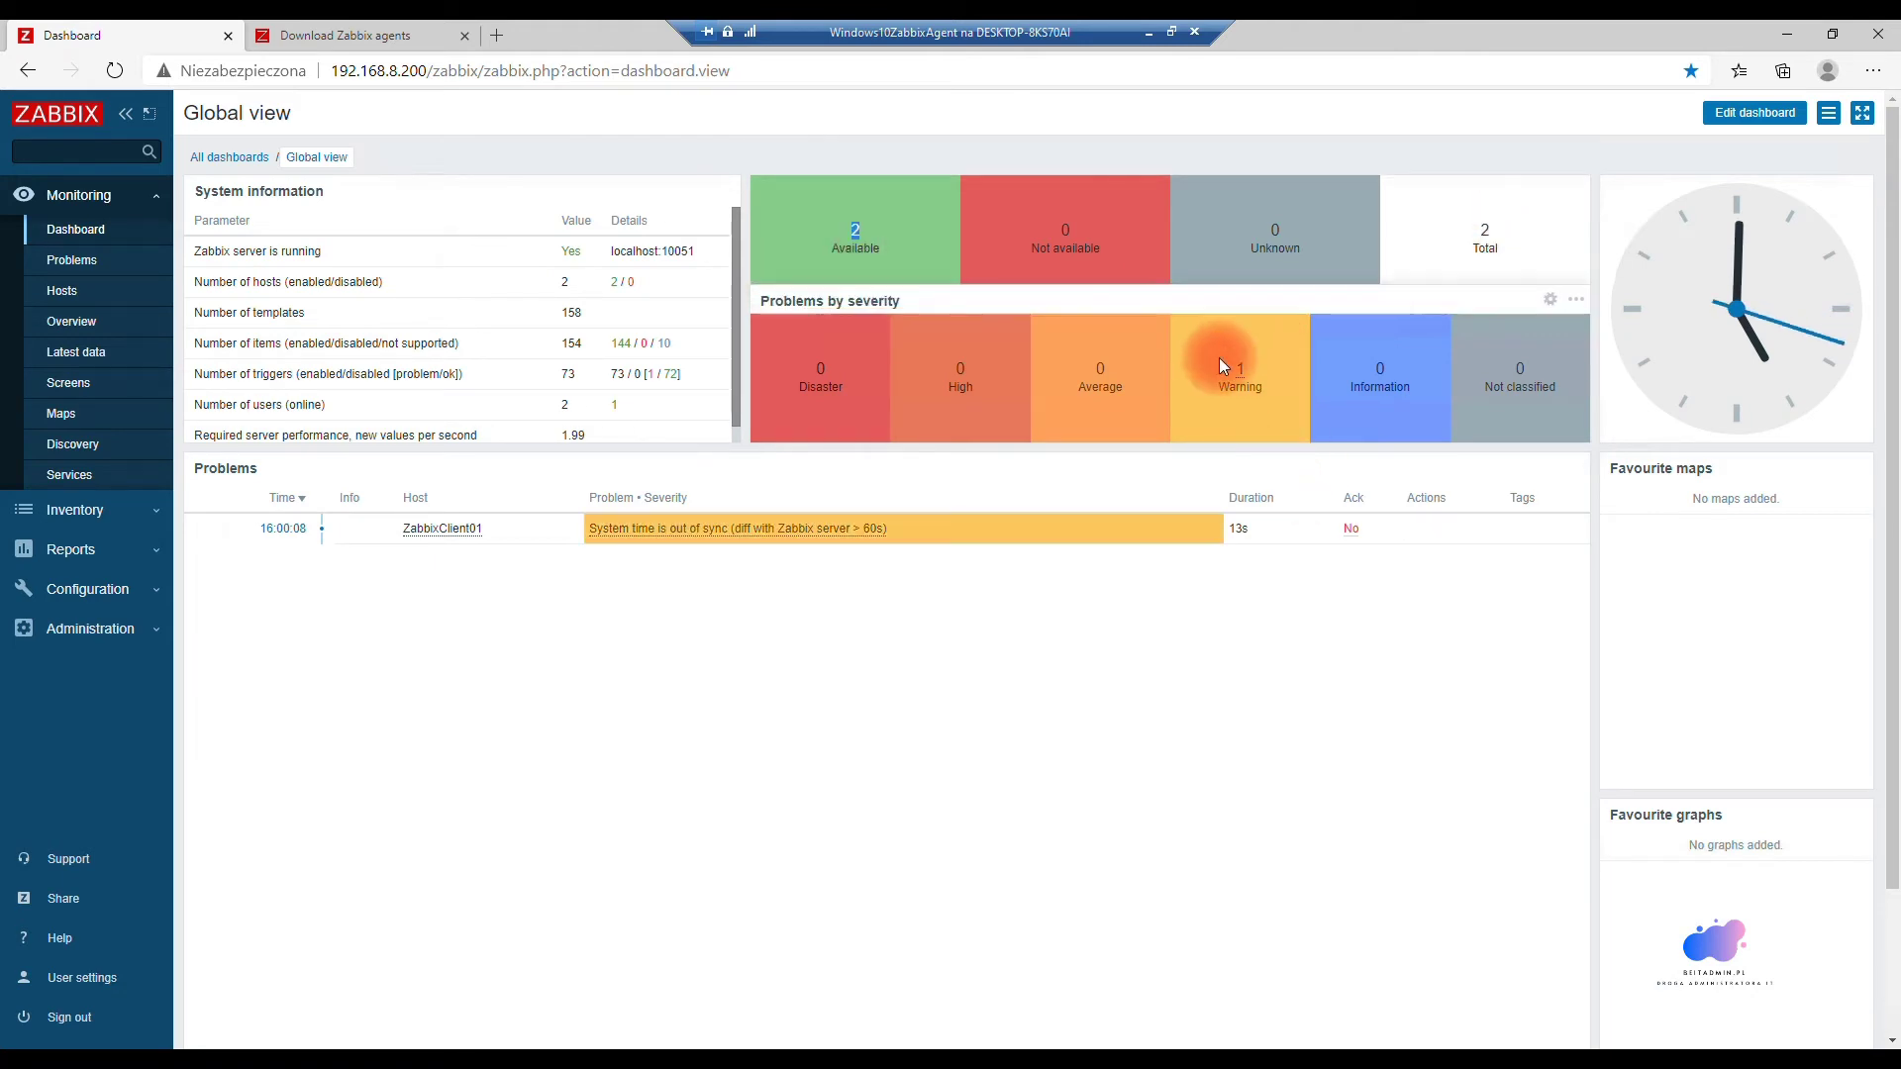
pyautogui.moveTo(746, 532)
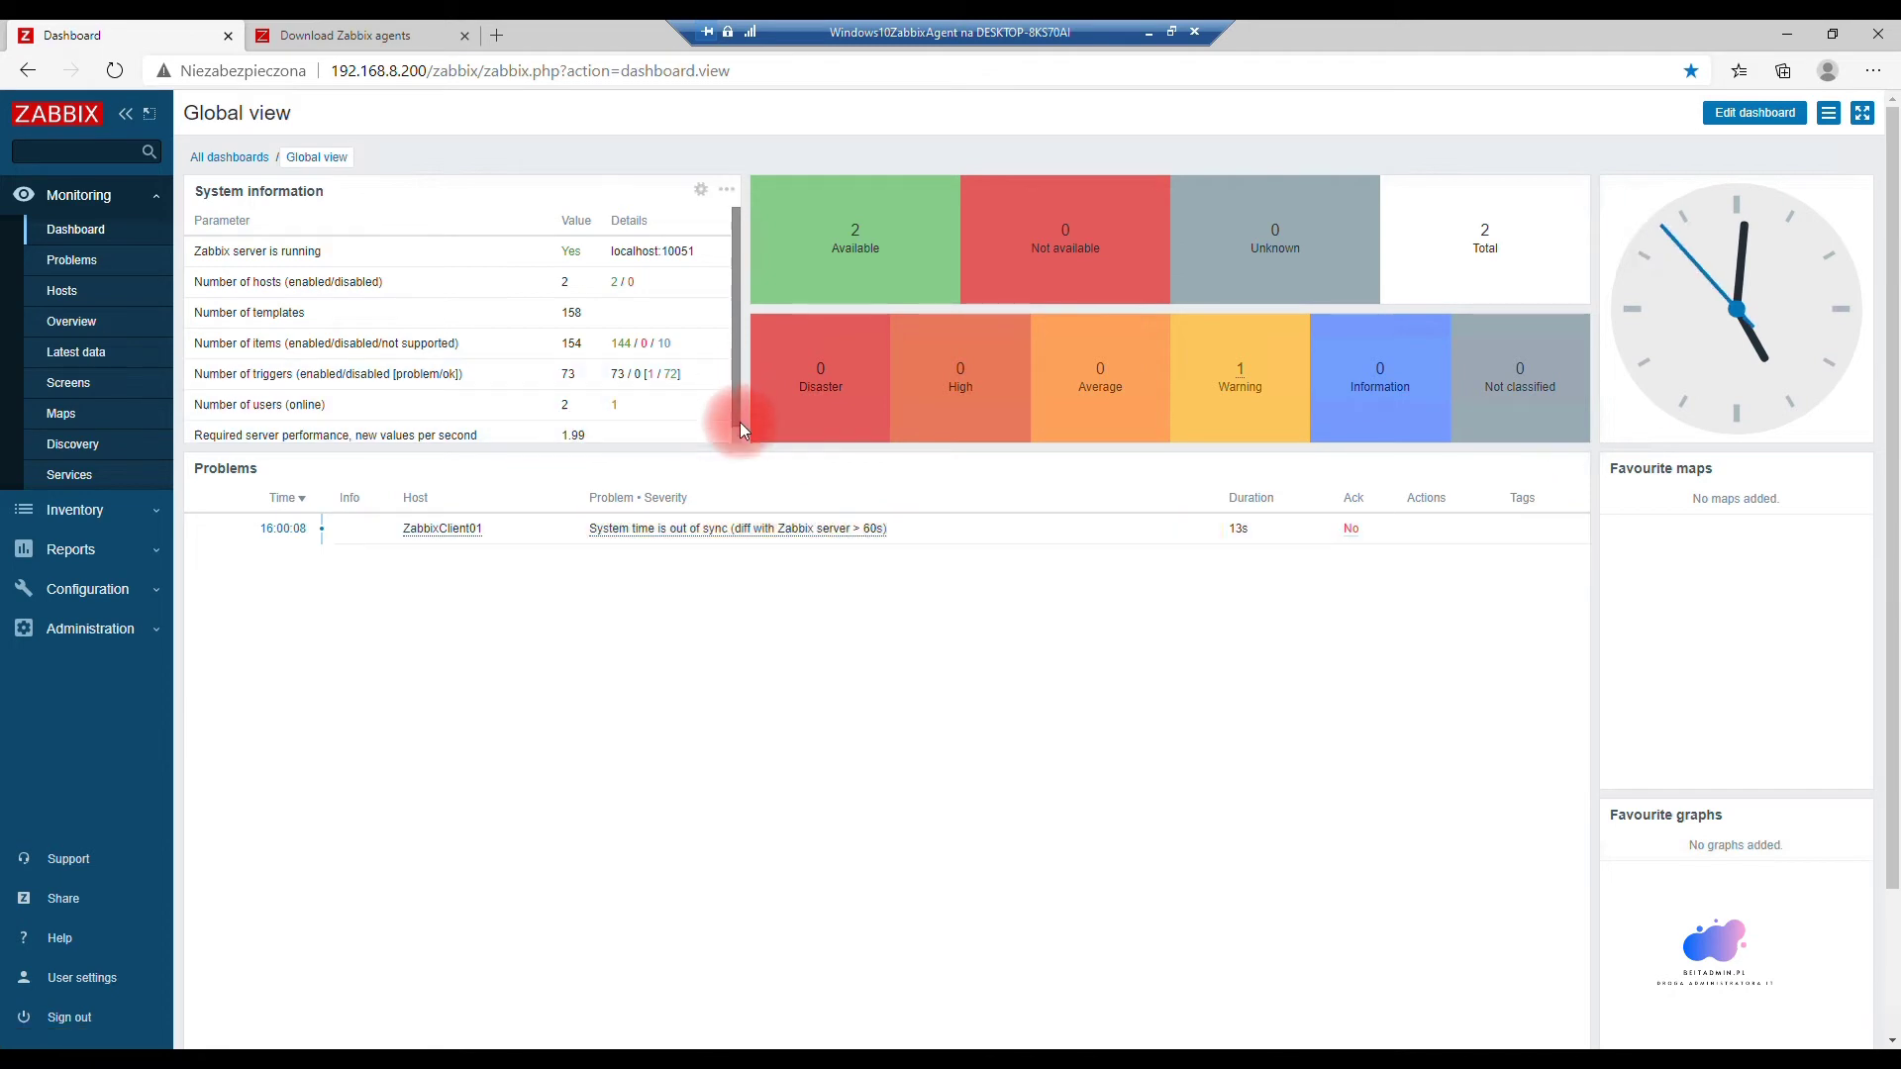
pyautogui.scroll(-1, 728, 406)
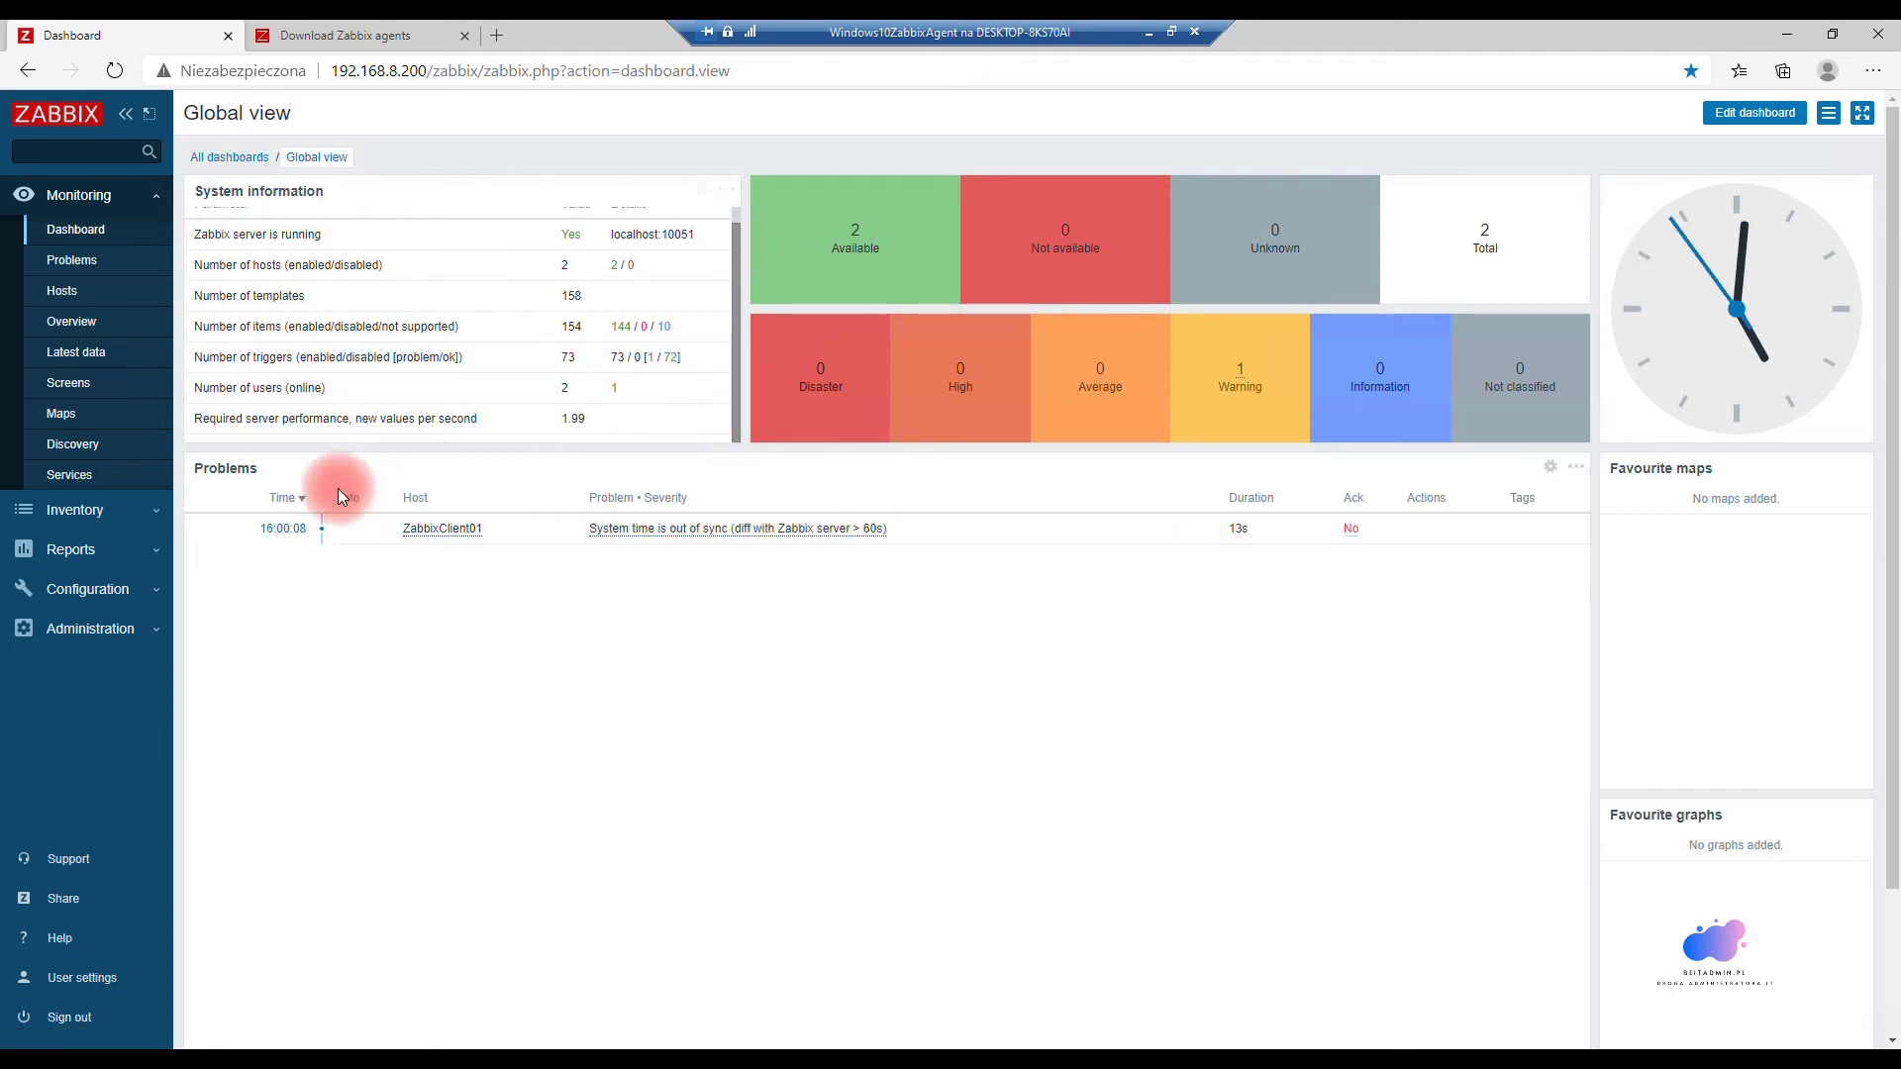
# Step: Display the latest monitoring data and collapse ZabbixClient01's item groups for an overview
pyautogui.click(79, 355)
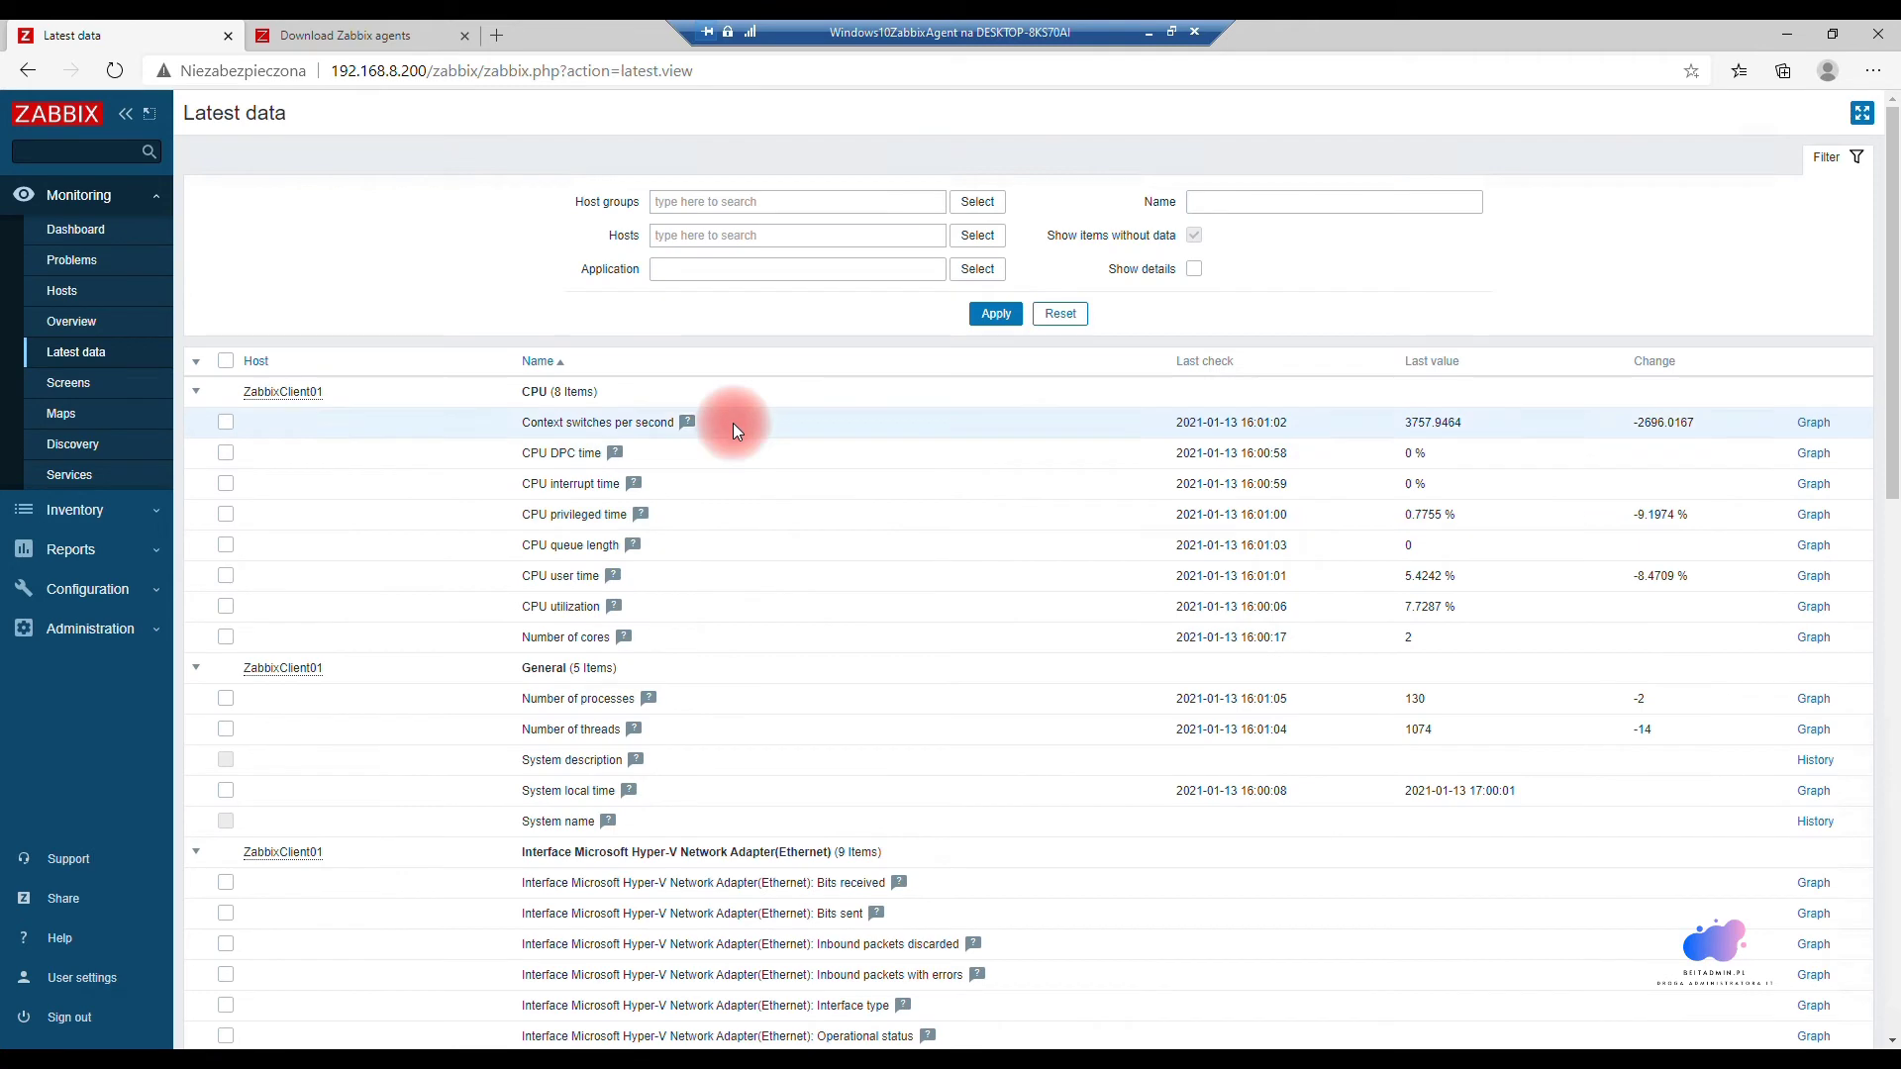
pyautogui.click(195, 392)
pyautogui.click(195, 423)
pyautogui.click(196, 454)
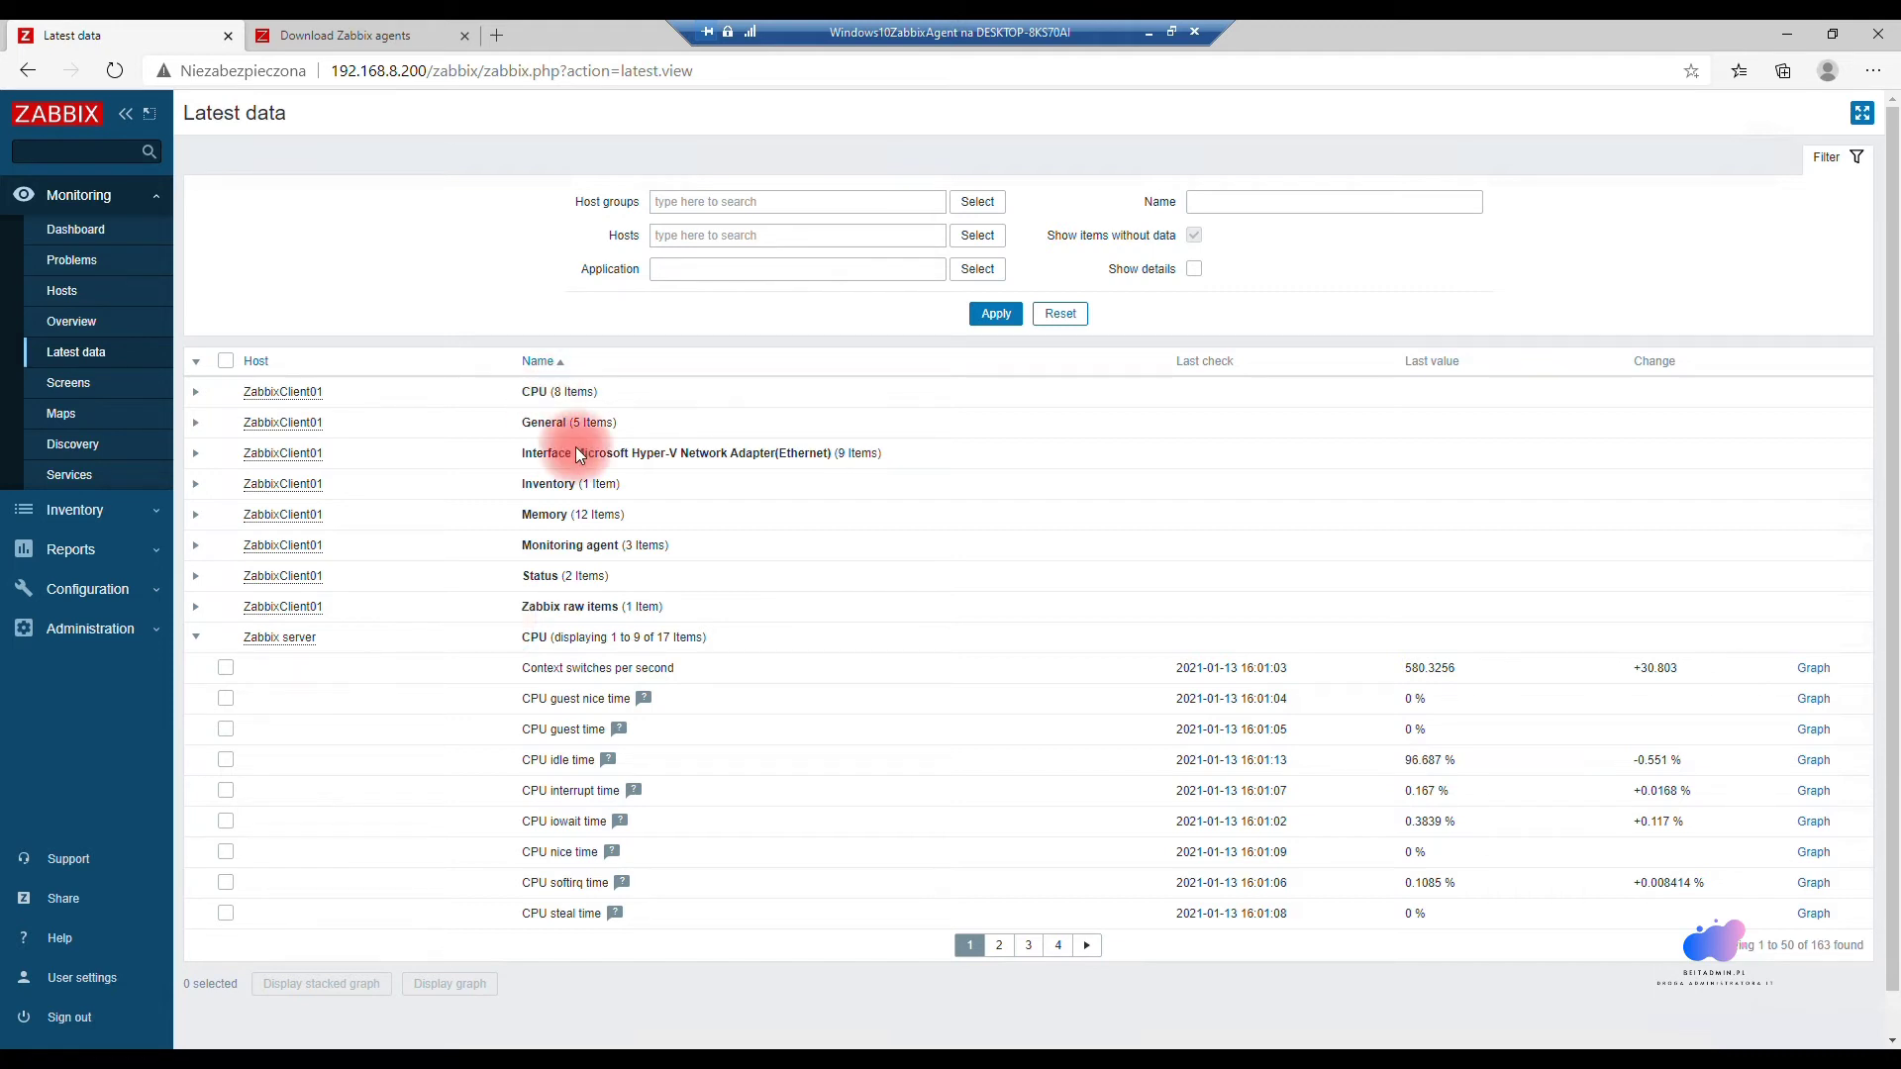
# Step: Examine ZabbixClient01's latest CPU, General and Memory items, collapsing the General and Memory groups after viewing them
pyautogui.click(179, 388)
pyautogui.scroll(-2, 396, 475)
pyautogui.click(197, 524)
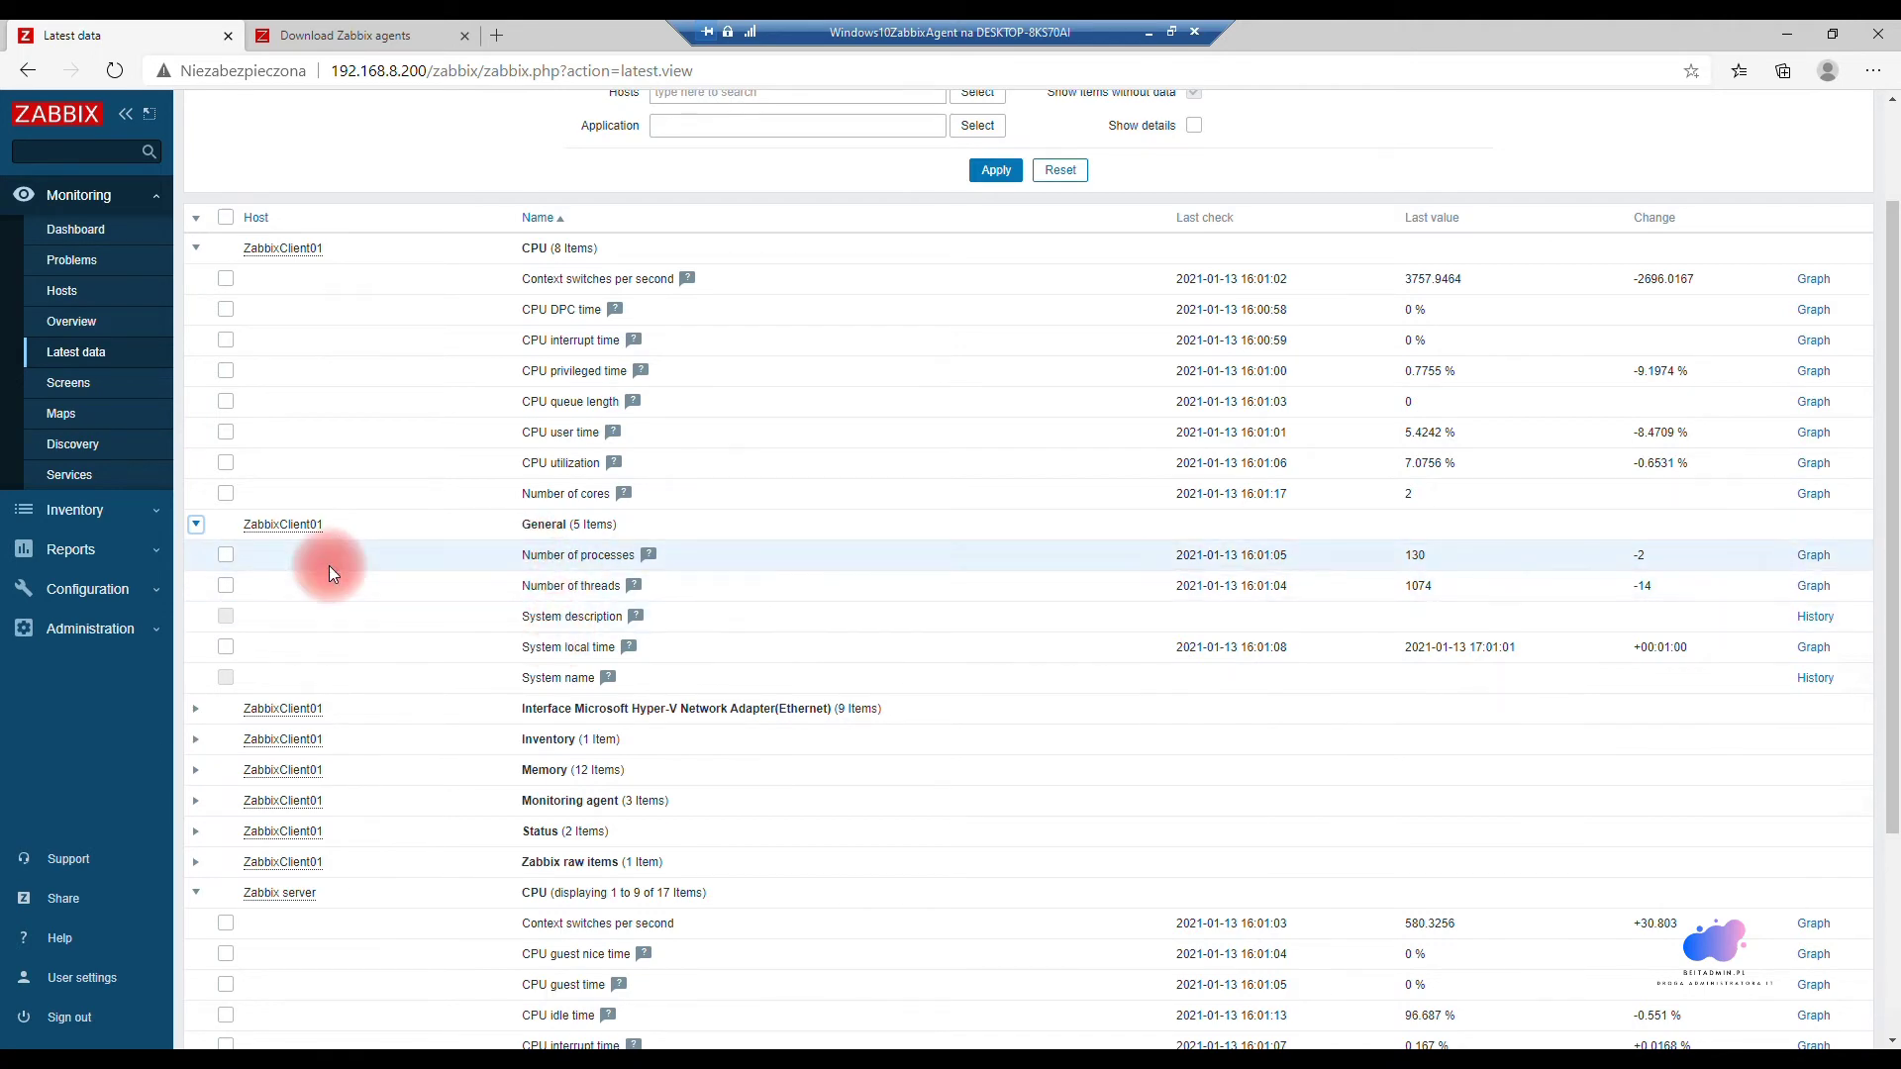
pyautogui.click(196, 524)
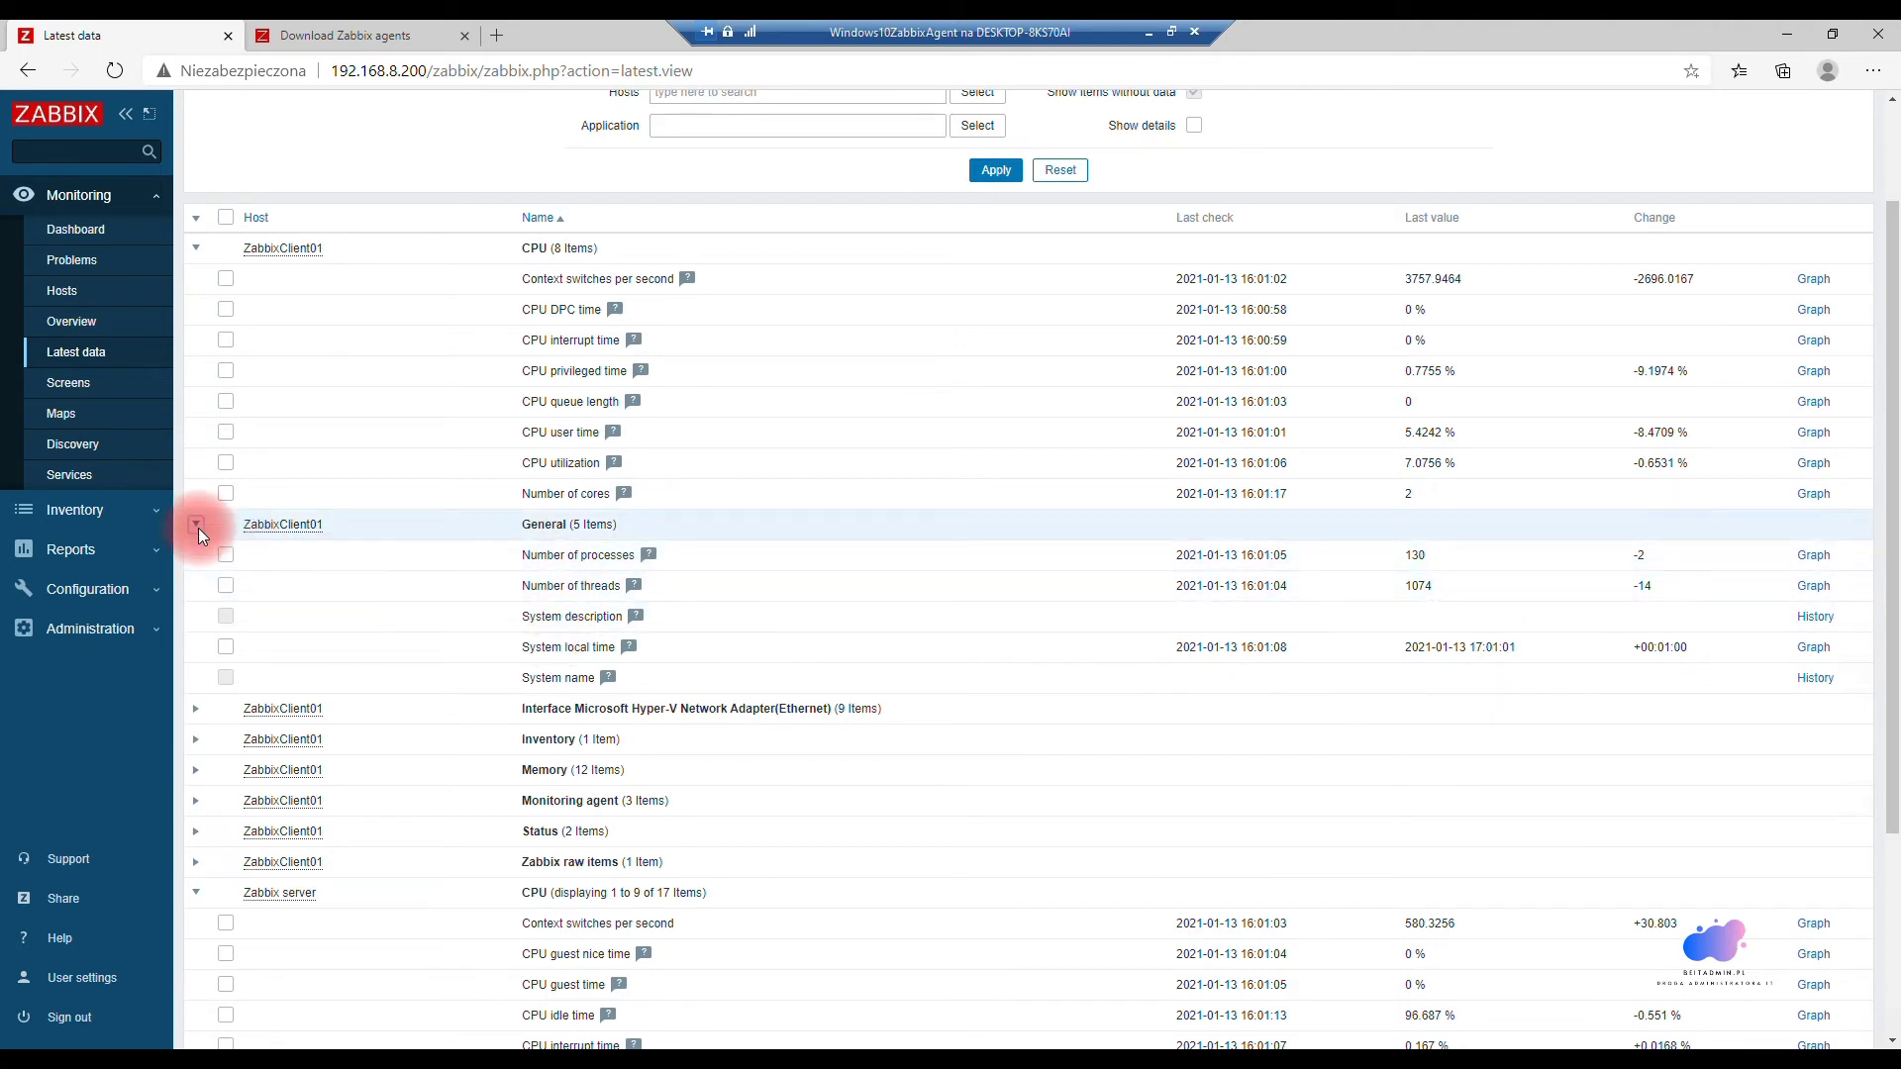
pyautogui.click(196, 554)
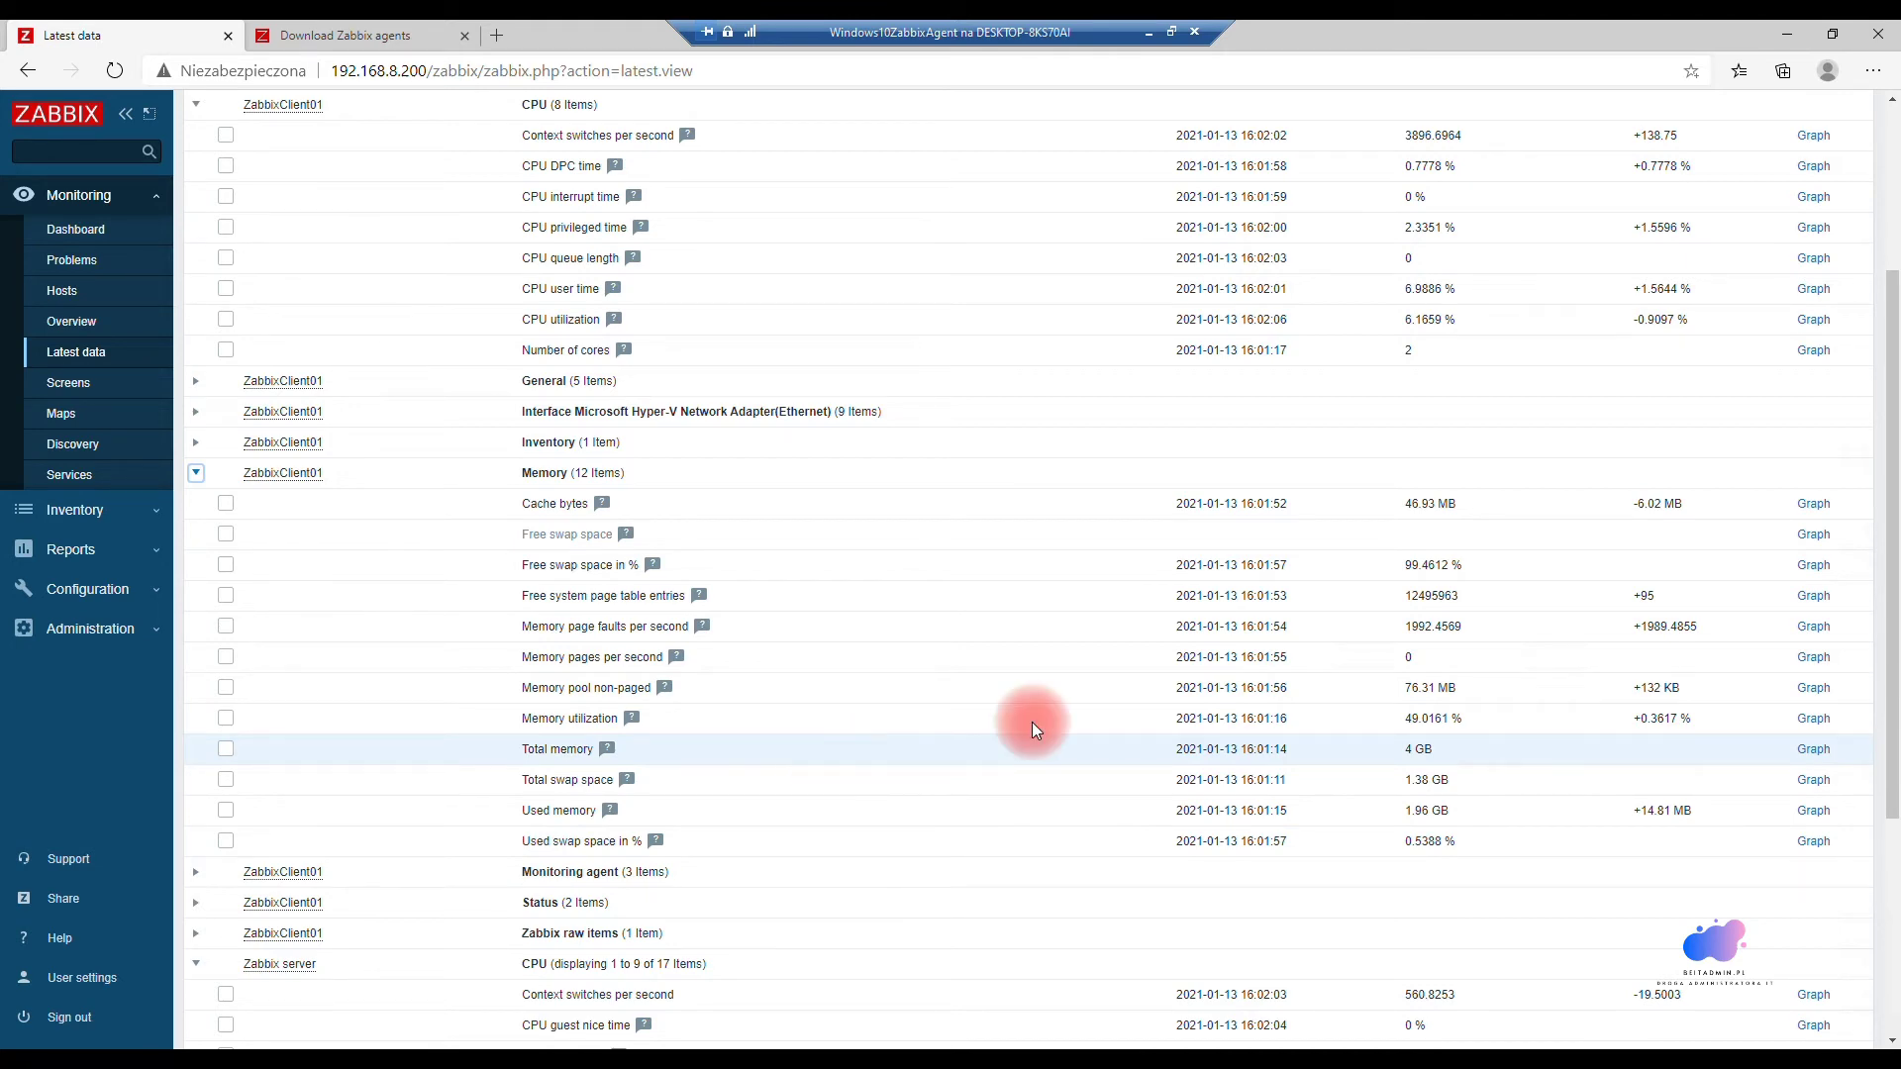
pyautogui.scroll(3, 1031, 722)
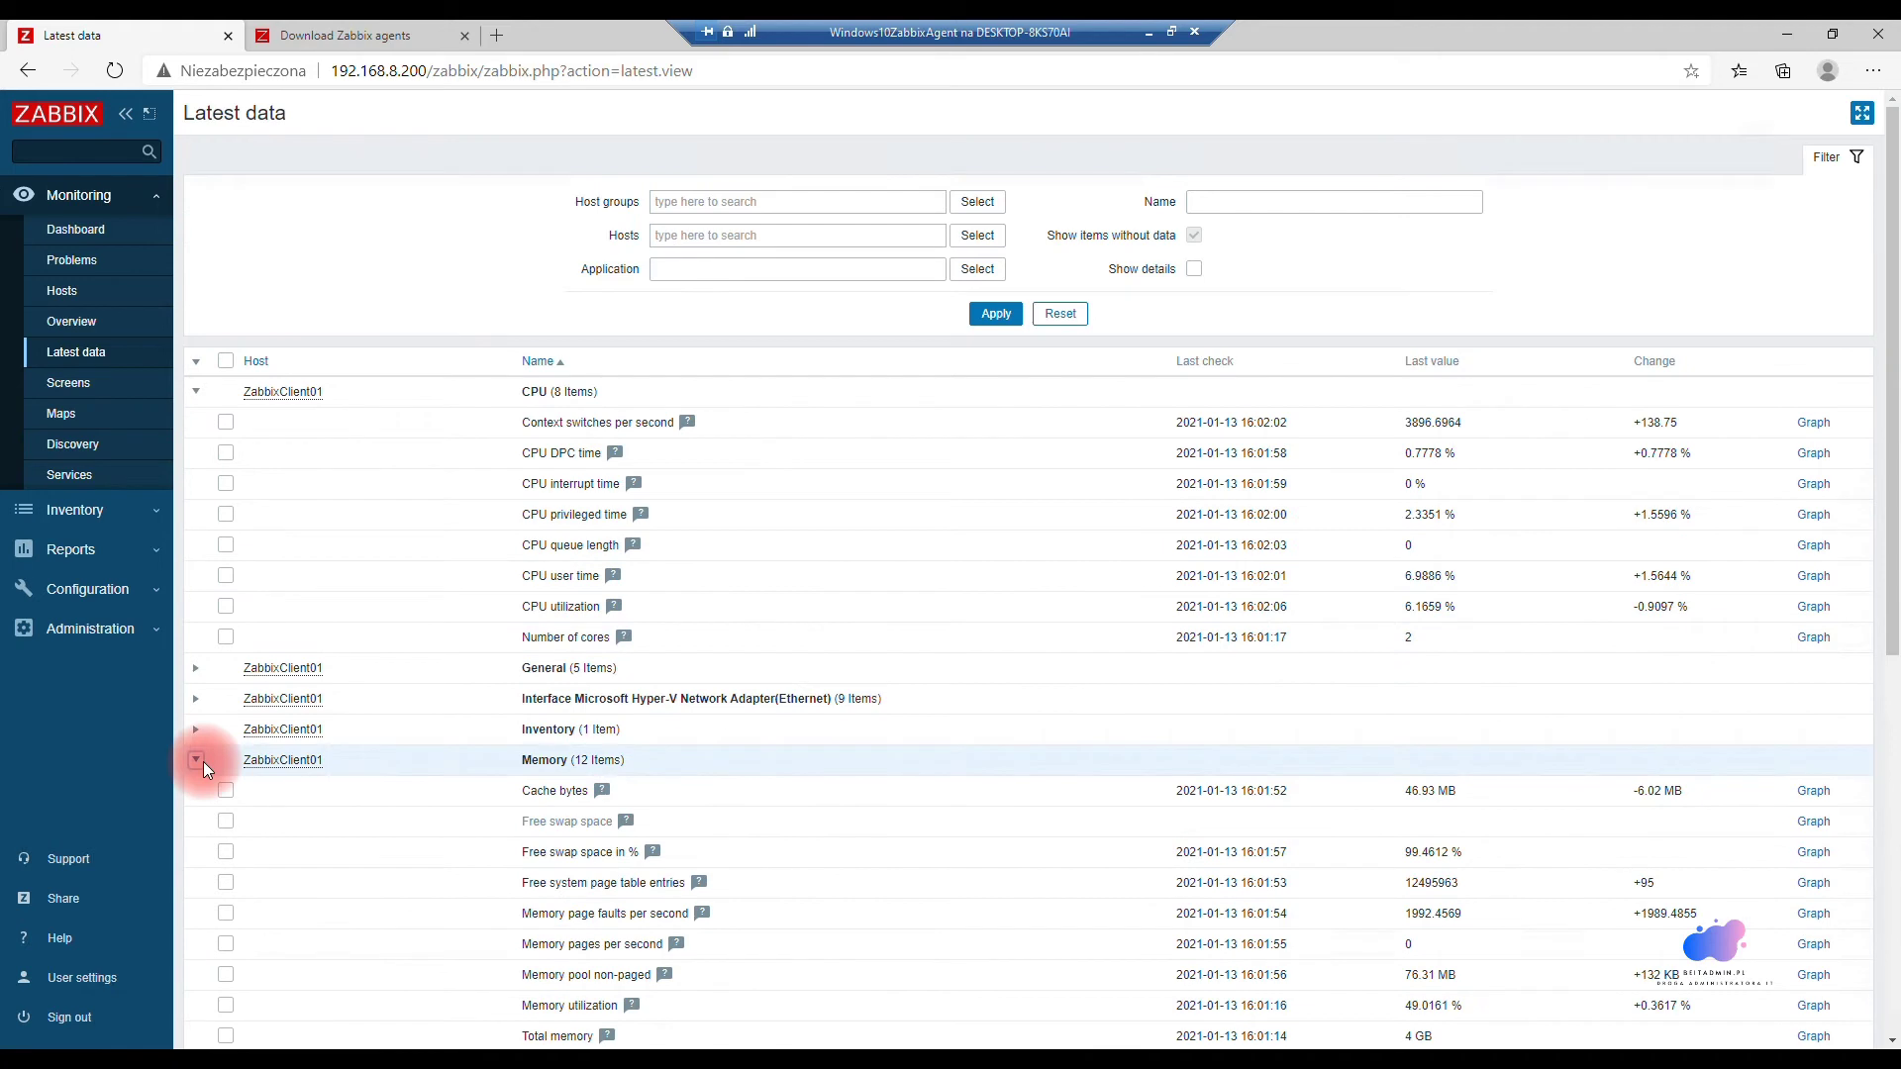
pyautogui.click(203, 761)
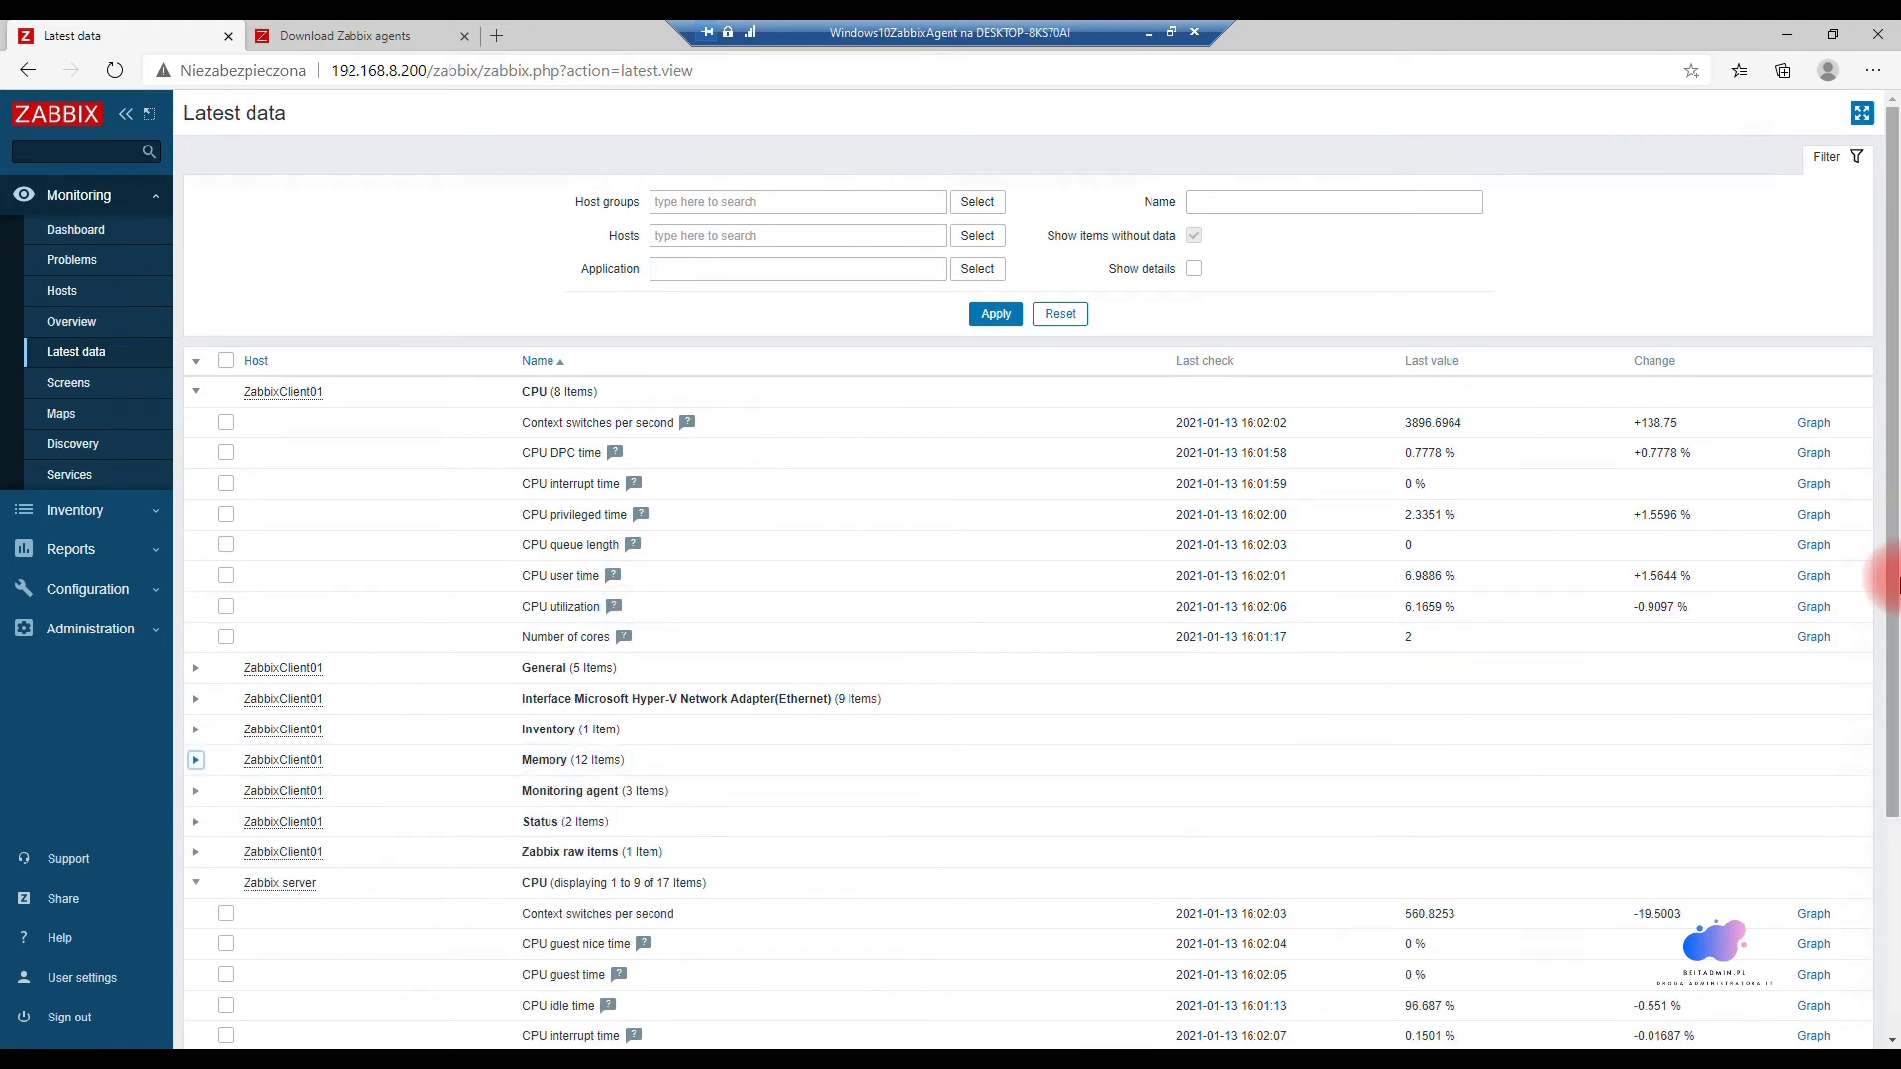
# Step: View ZabbixClient01's CPU utilization graph, choose the last 5 minutes as its time range, and return to the latest data
pyautogui.click(1814, 609)
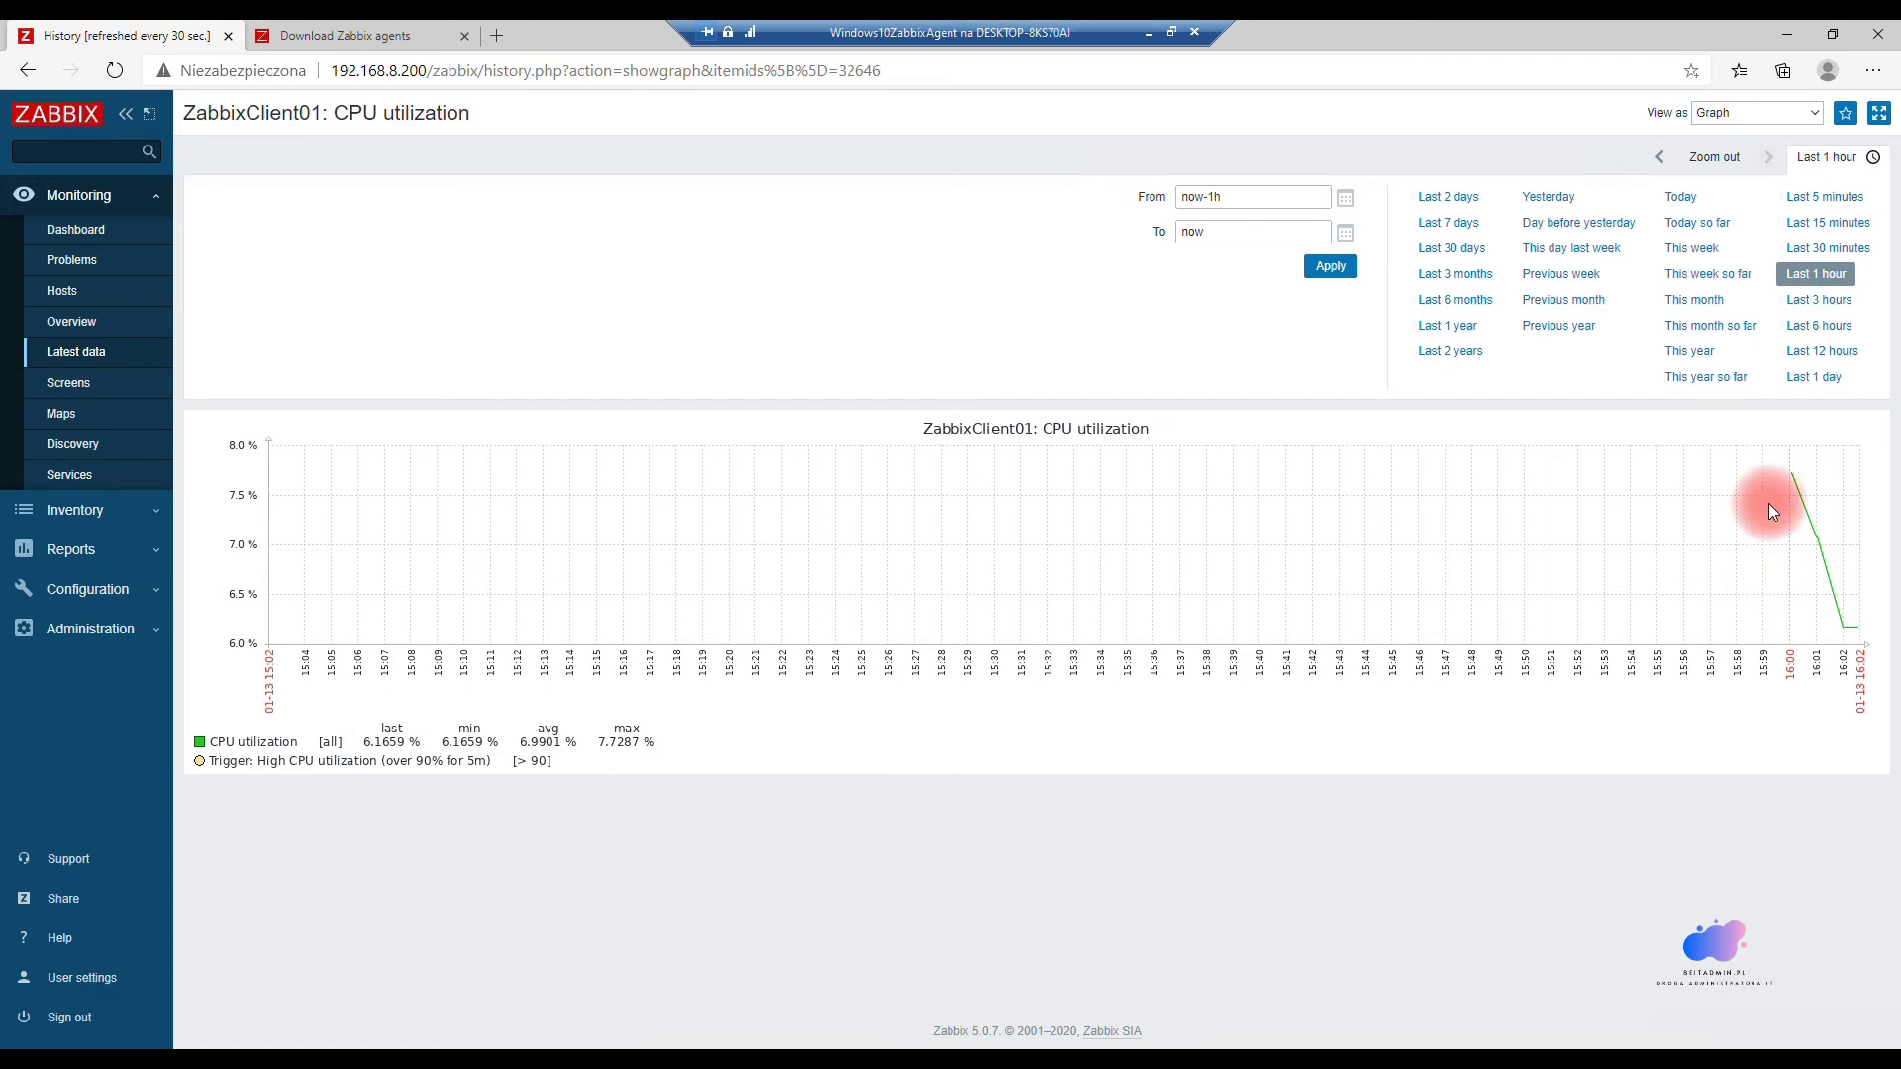
pyautogui.click(1827, 198)
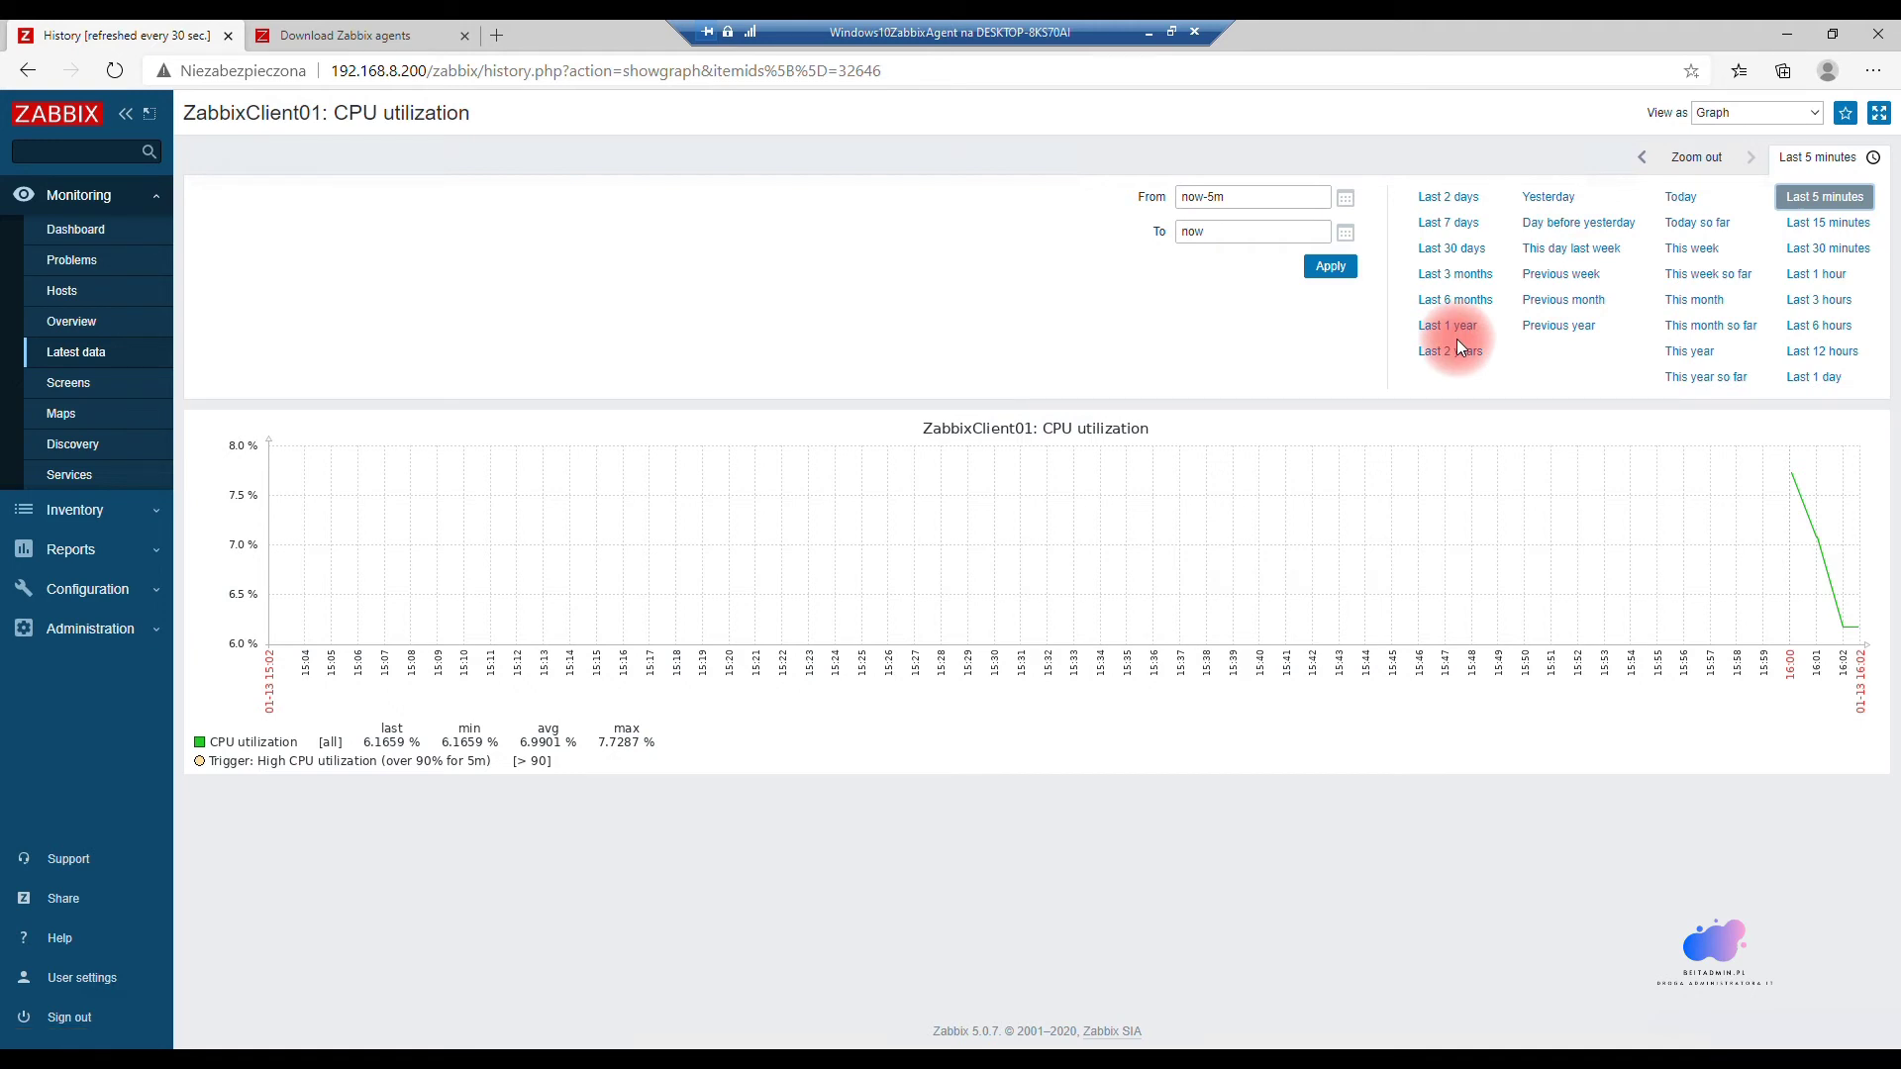
pyautogui.click(80, 225)
pyautogui.click(28, 70)
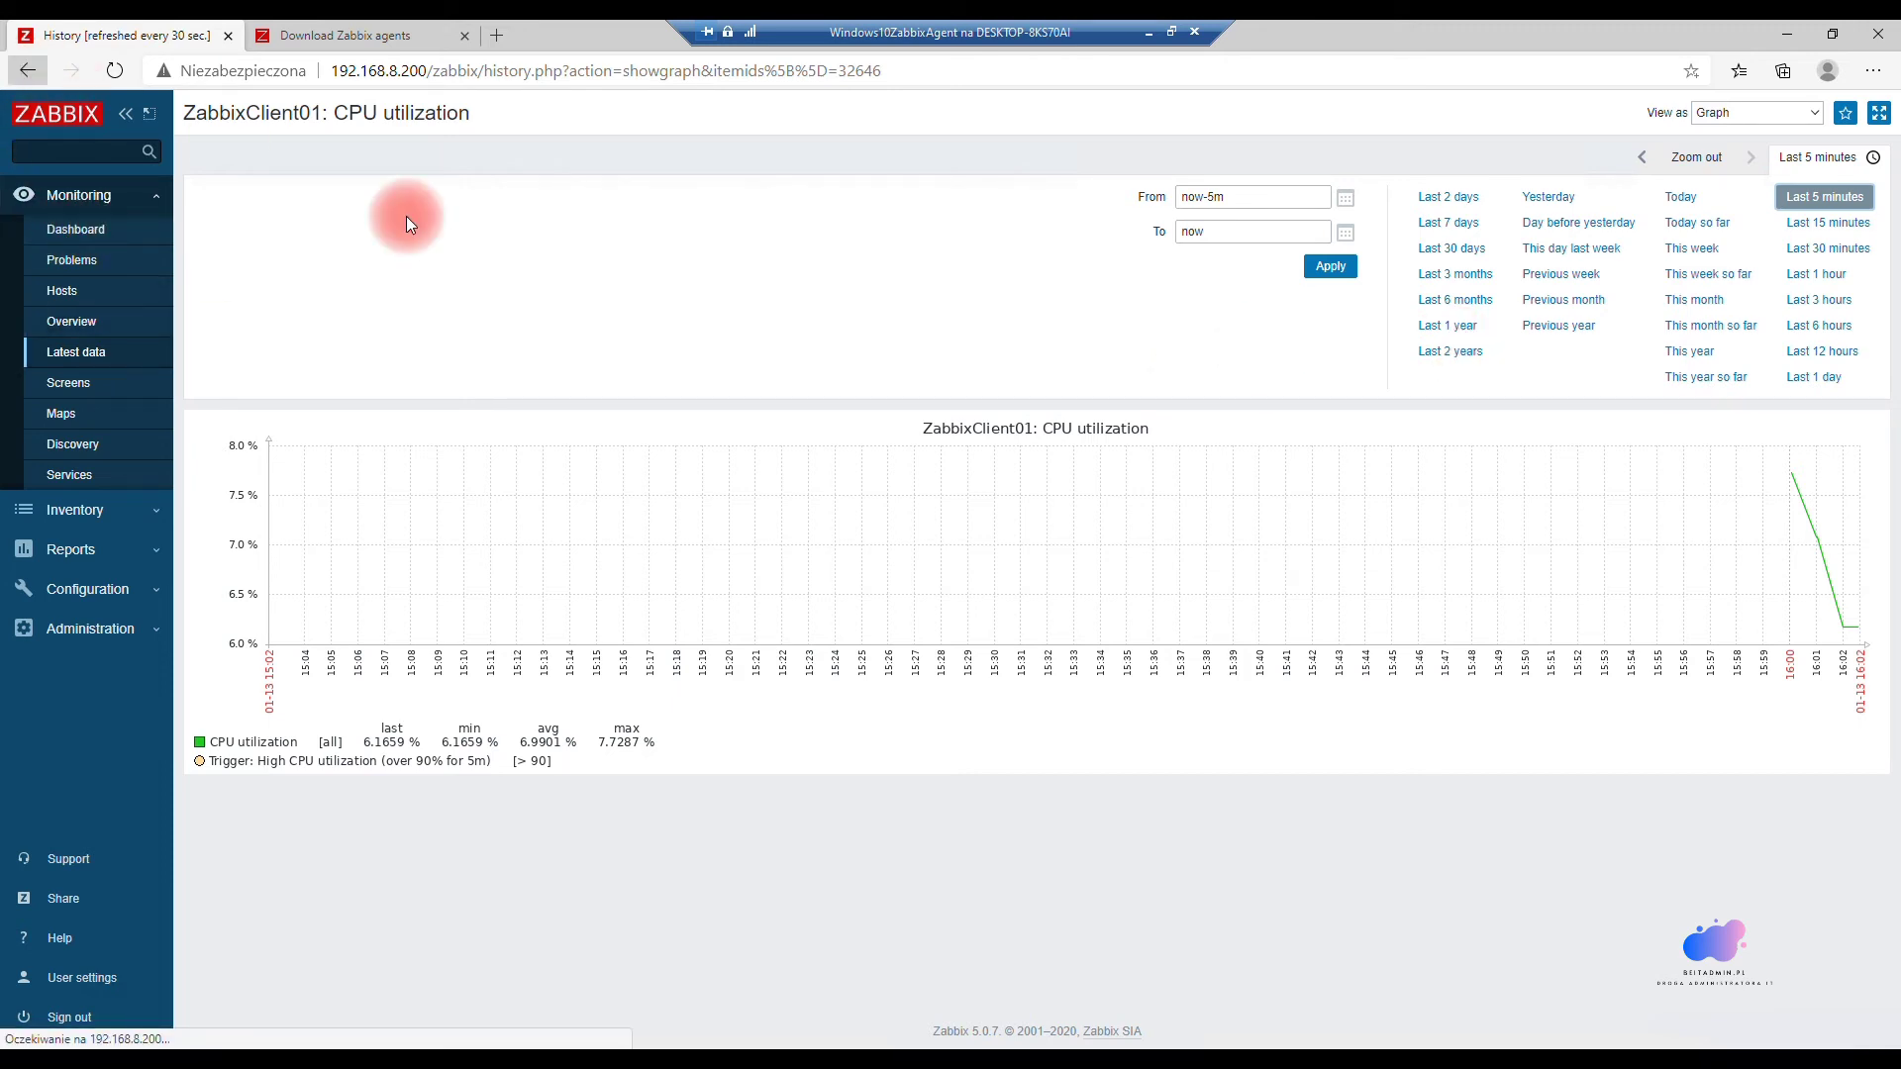
# Step: Expand ZabbixClient01's Memory items and display the Used memory graph
pyautogui.scroll(-3, 1768, 638)
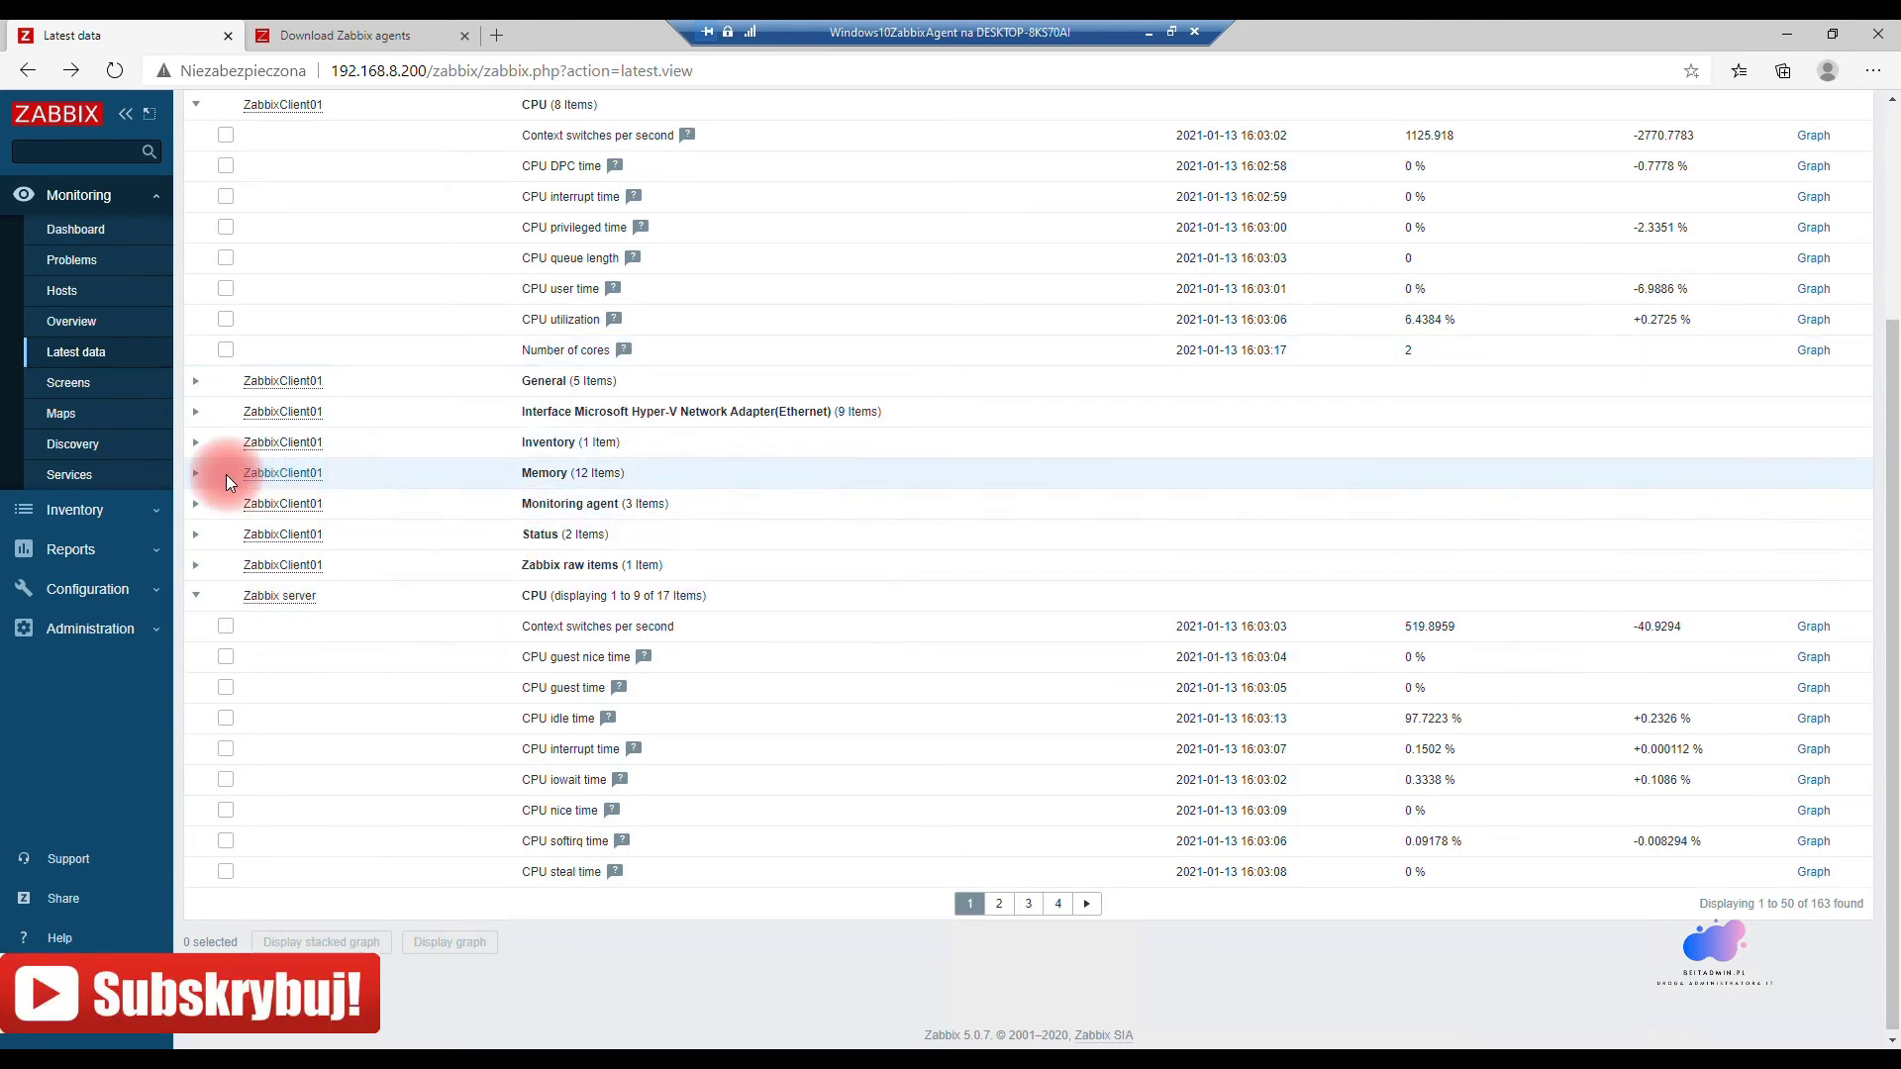
pyautogui.click(196, 474)
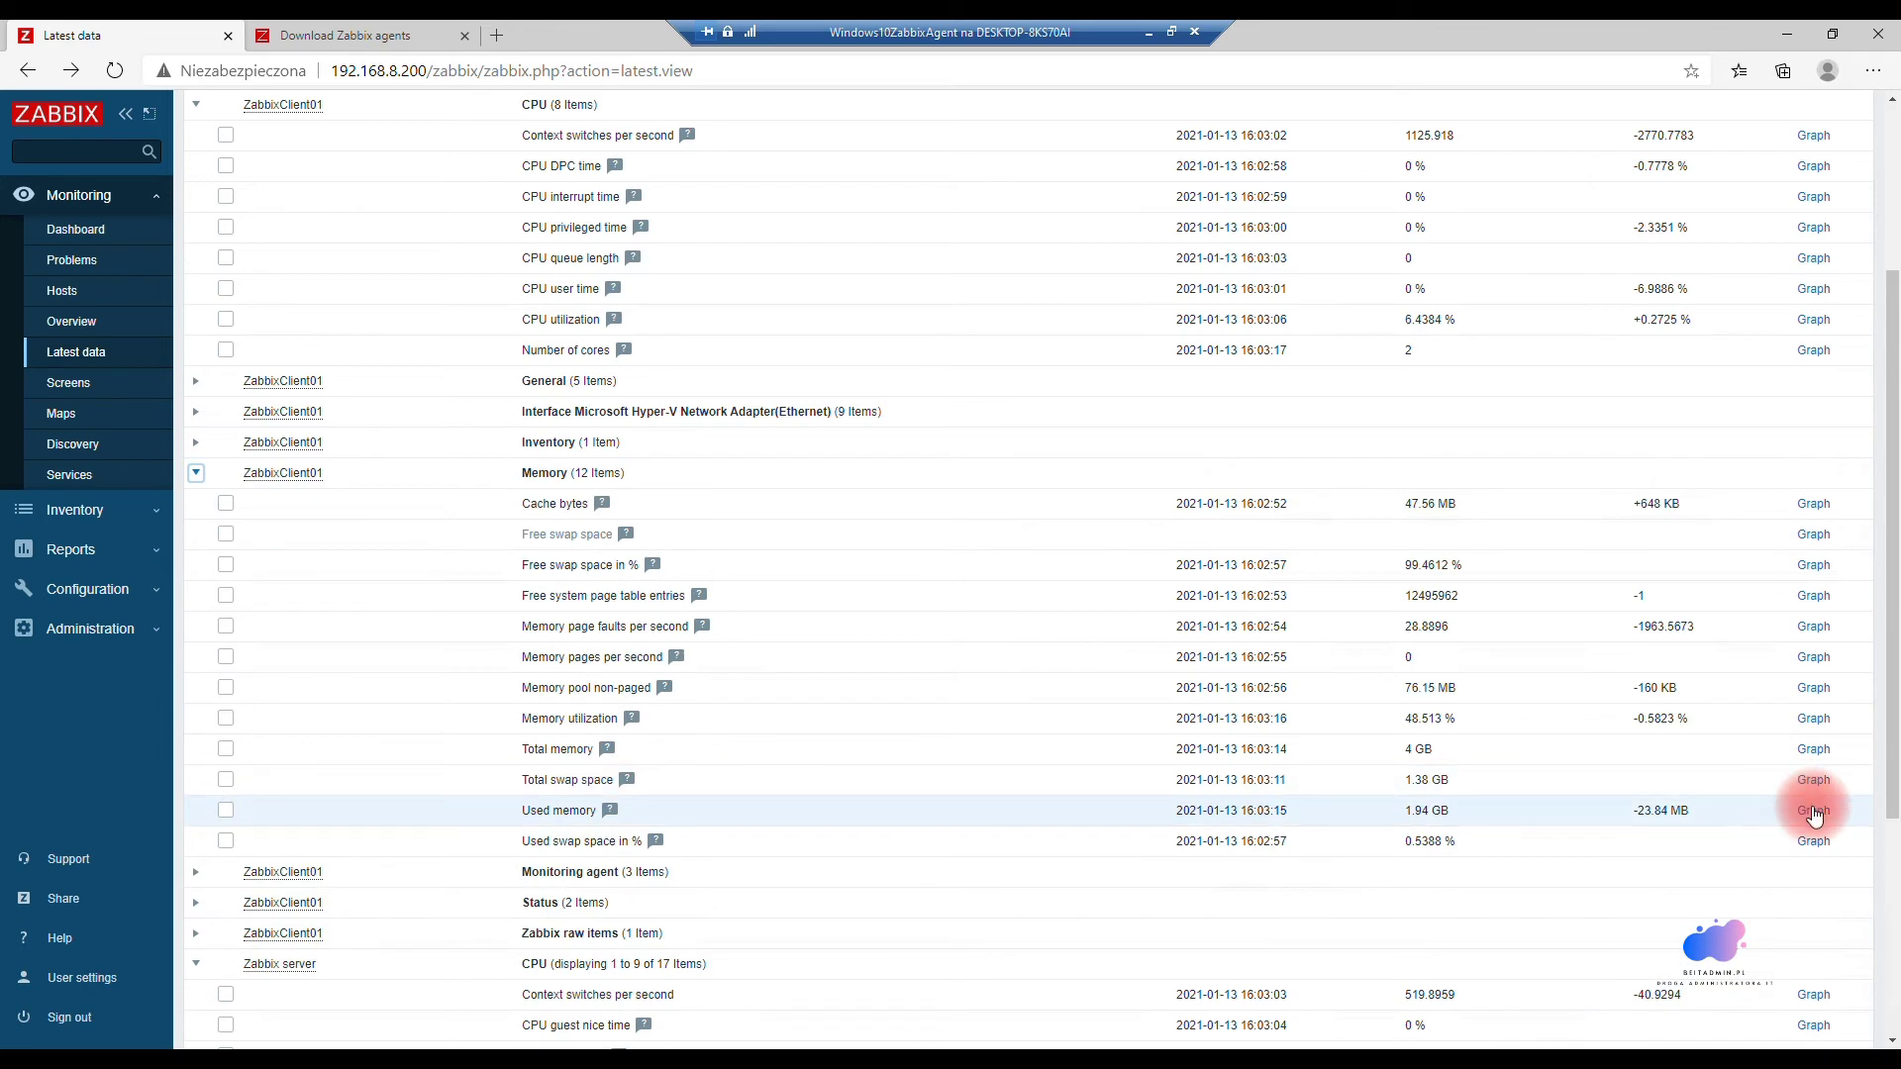
pyautogui.click(1815, 812)
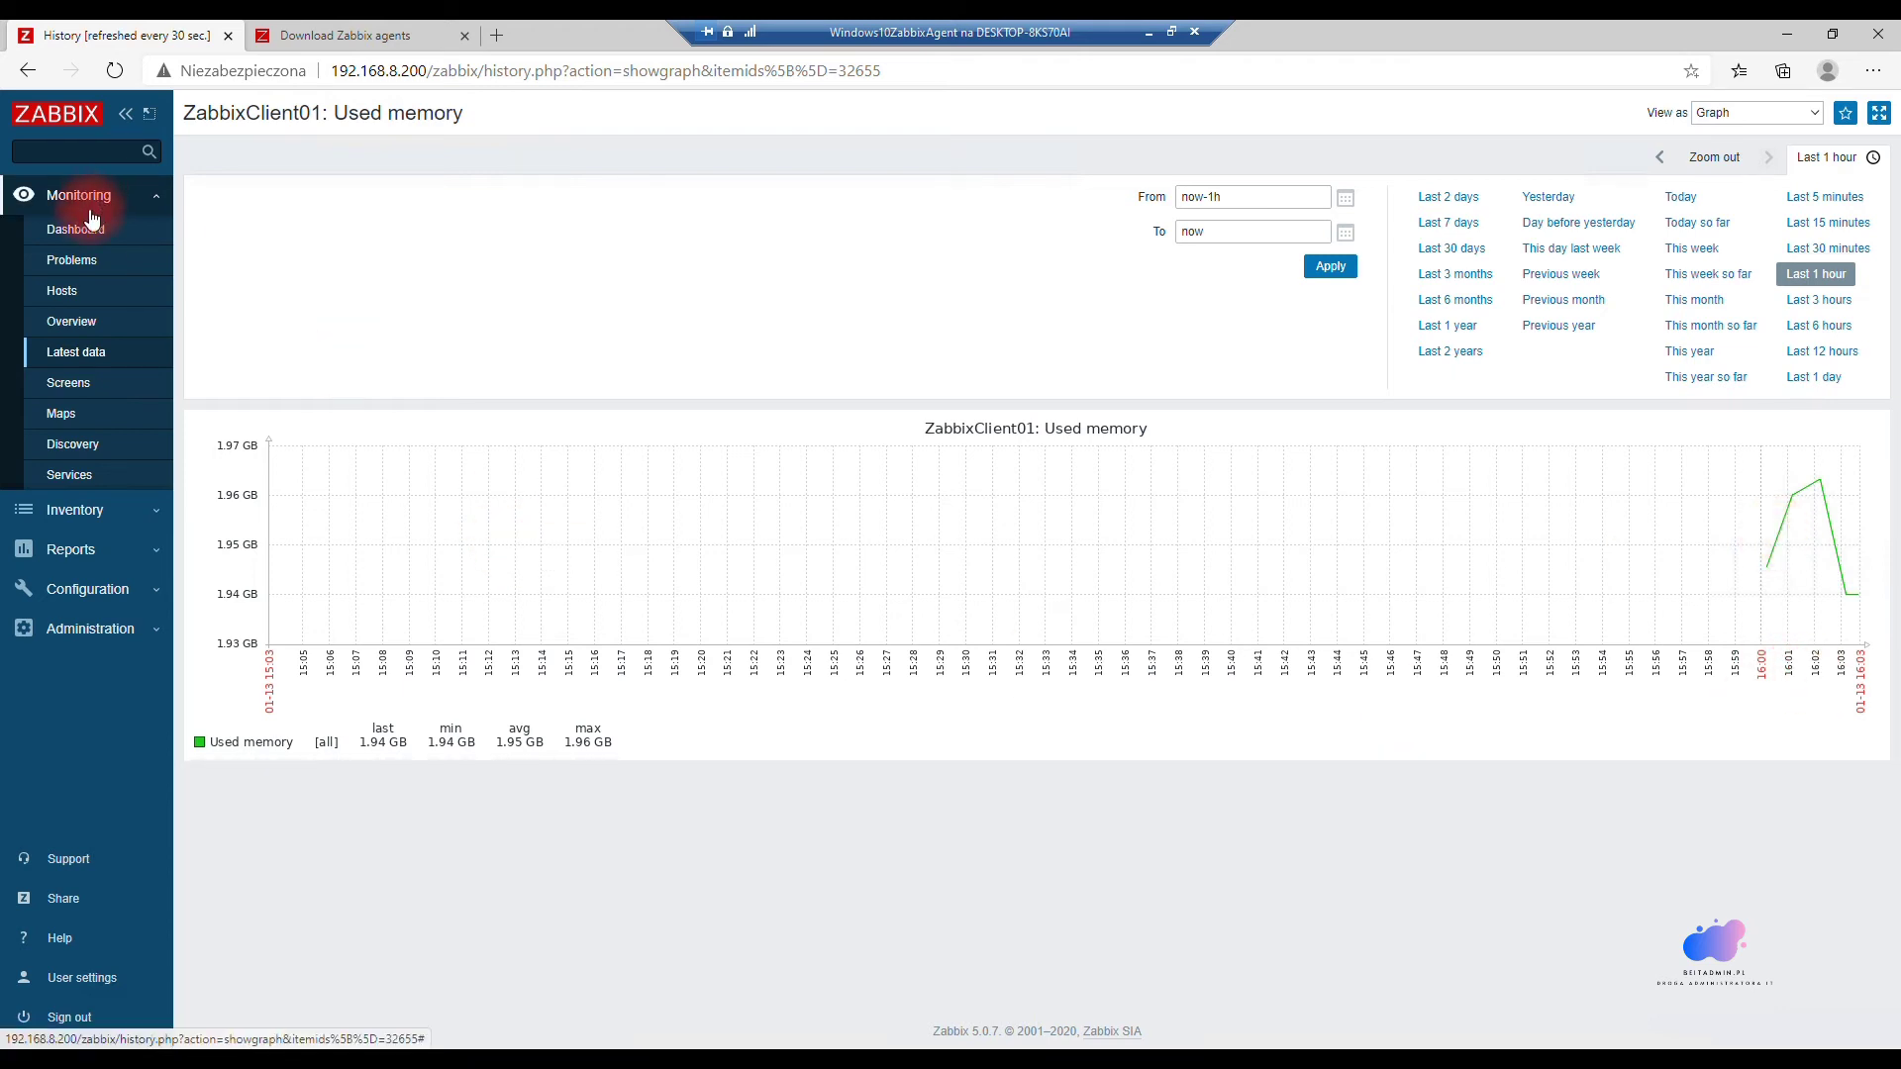
# Step: Return from the Used memory graph to the latest data and collapse ZabbixClient01's CPU and Memory groups
pyautogui.click(24, 71)
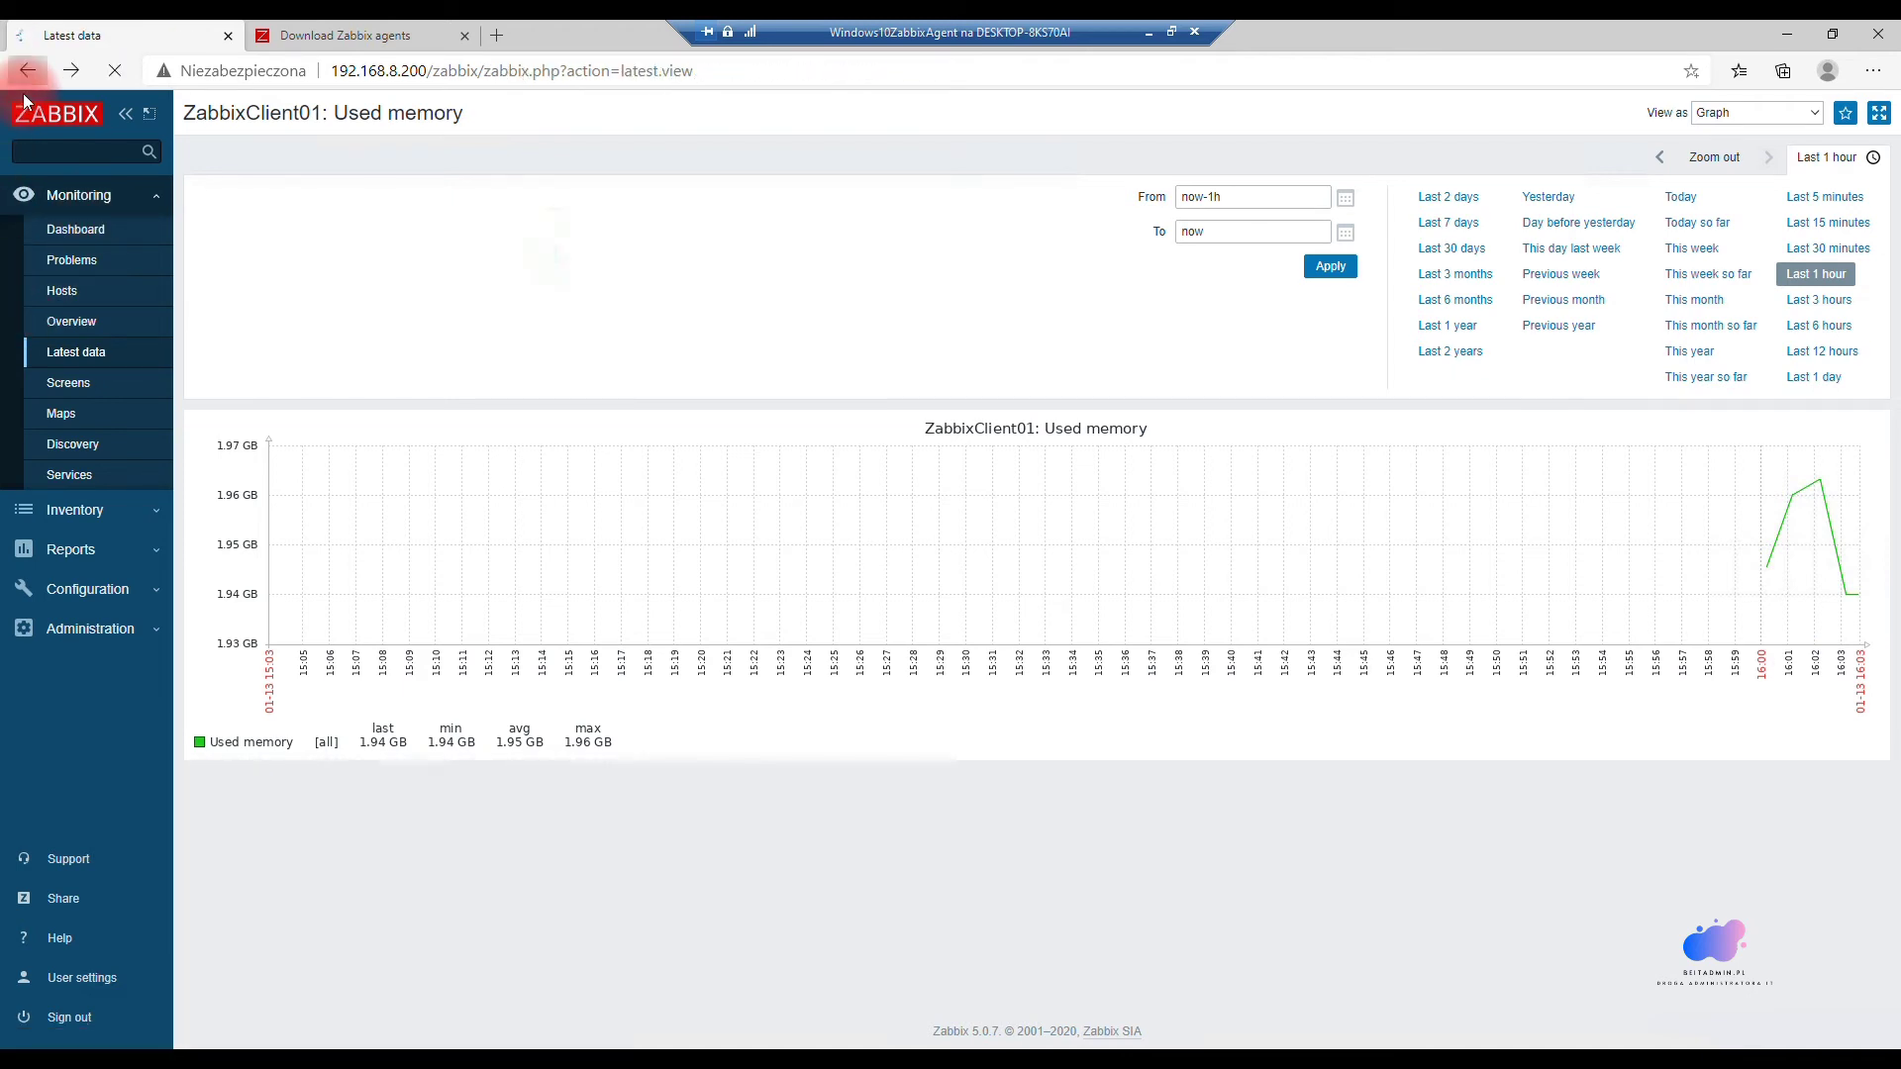
pyautogui.scroll(-3, 1749, 597)
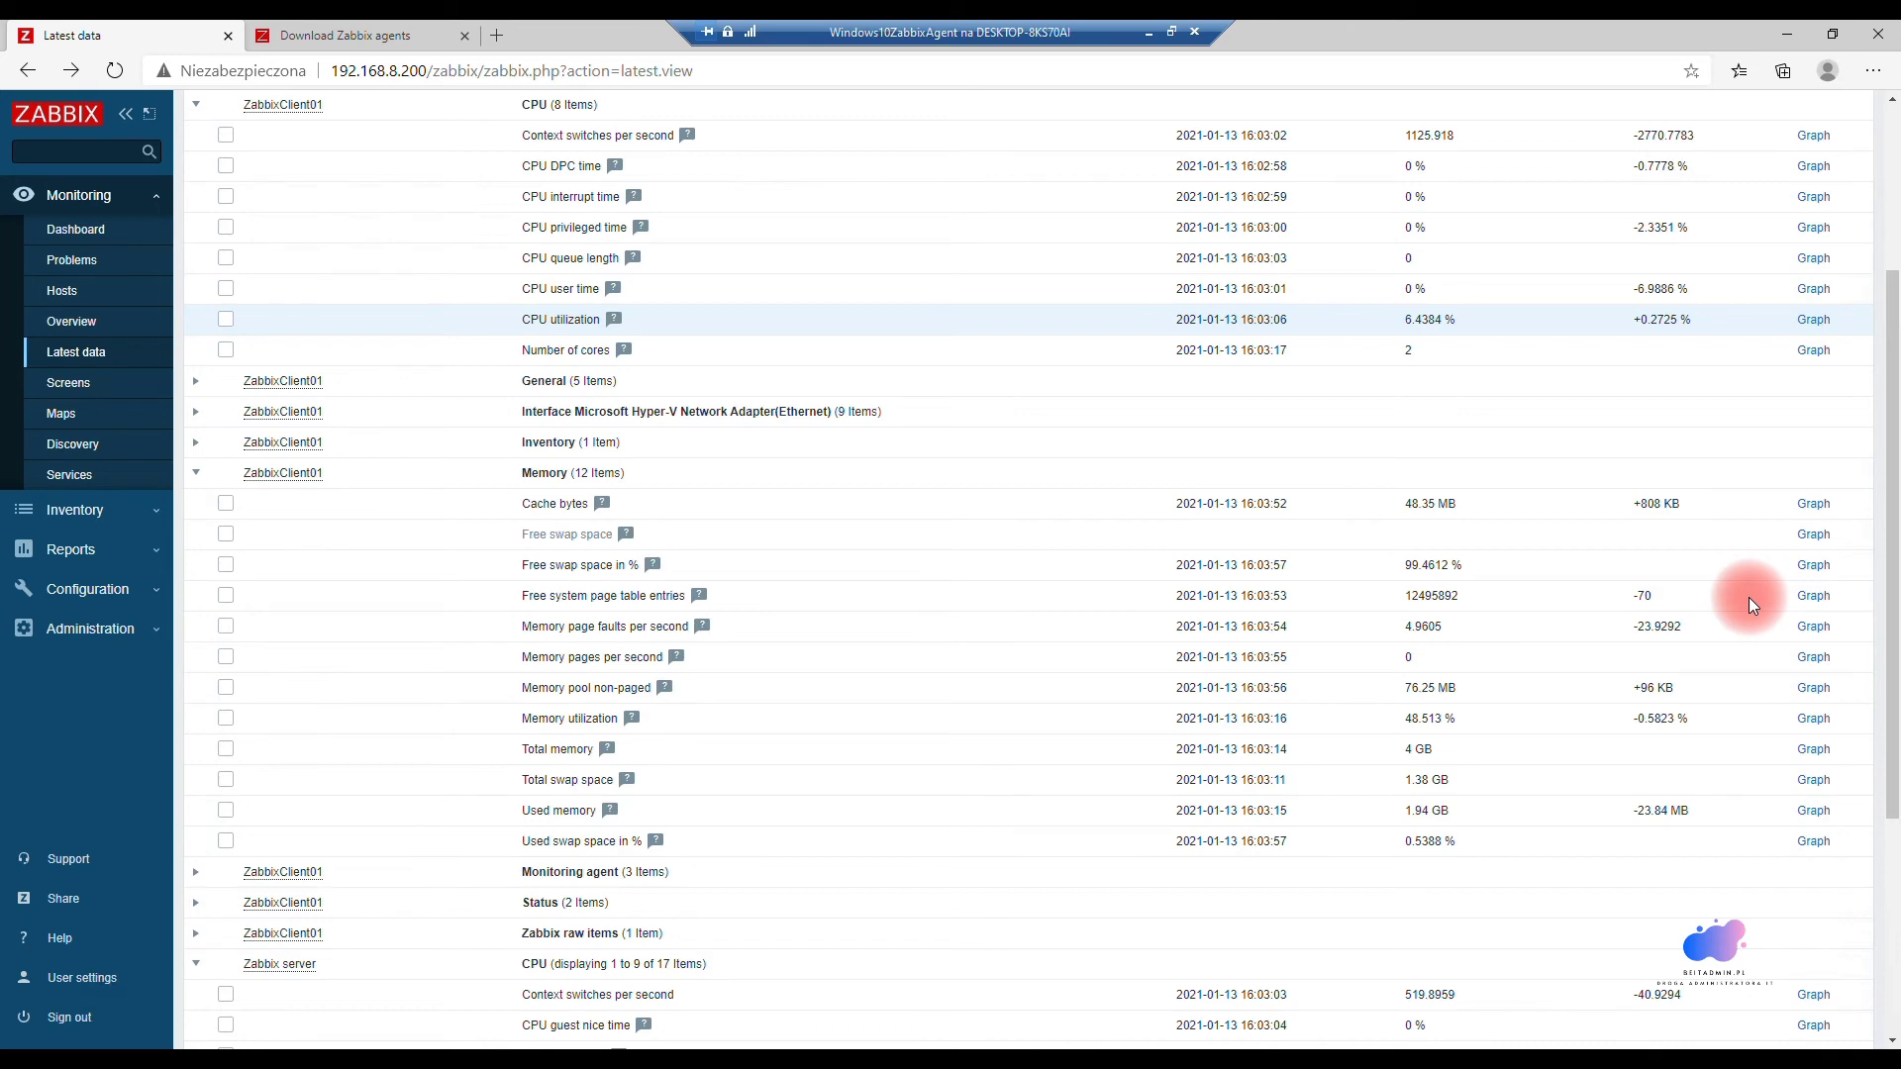
pyautogui.scroll(3, 1749, 597)
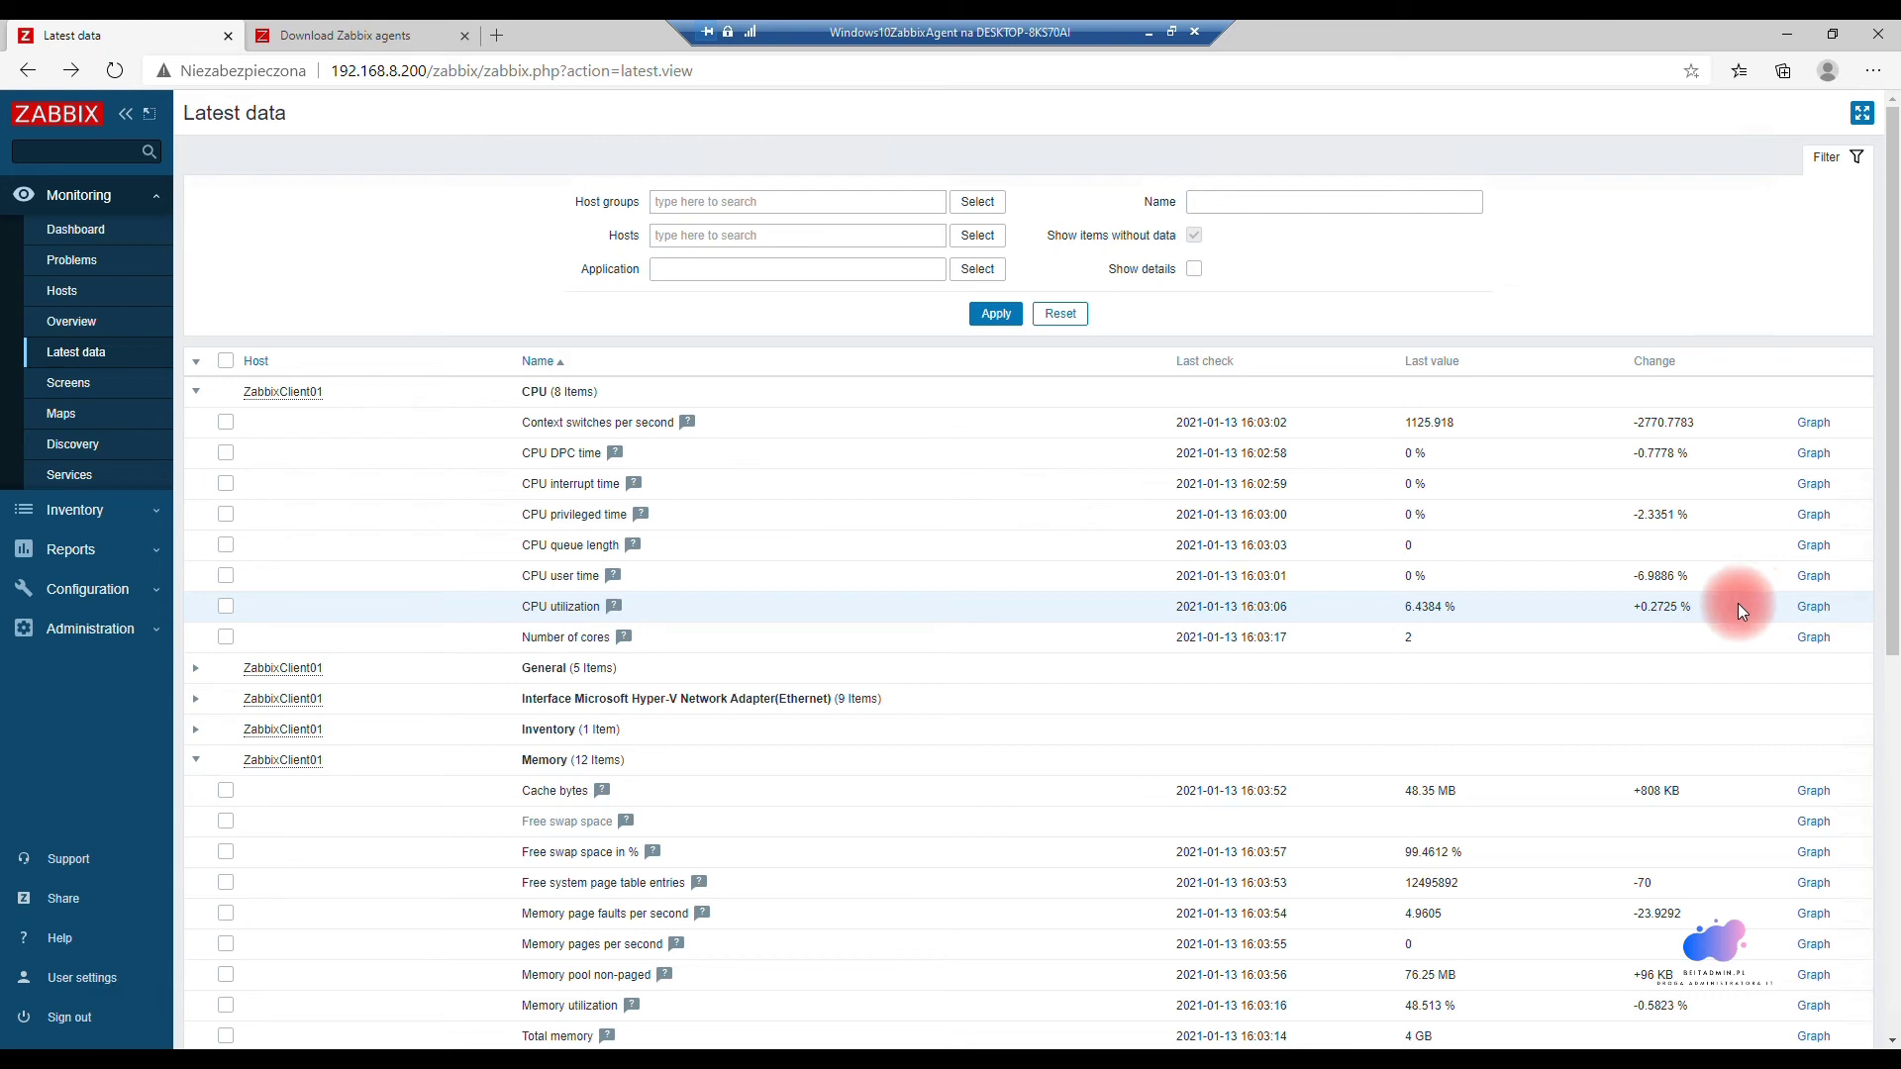
pyautogui.click(197, 391)
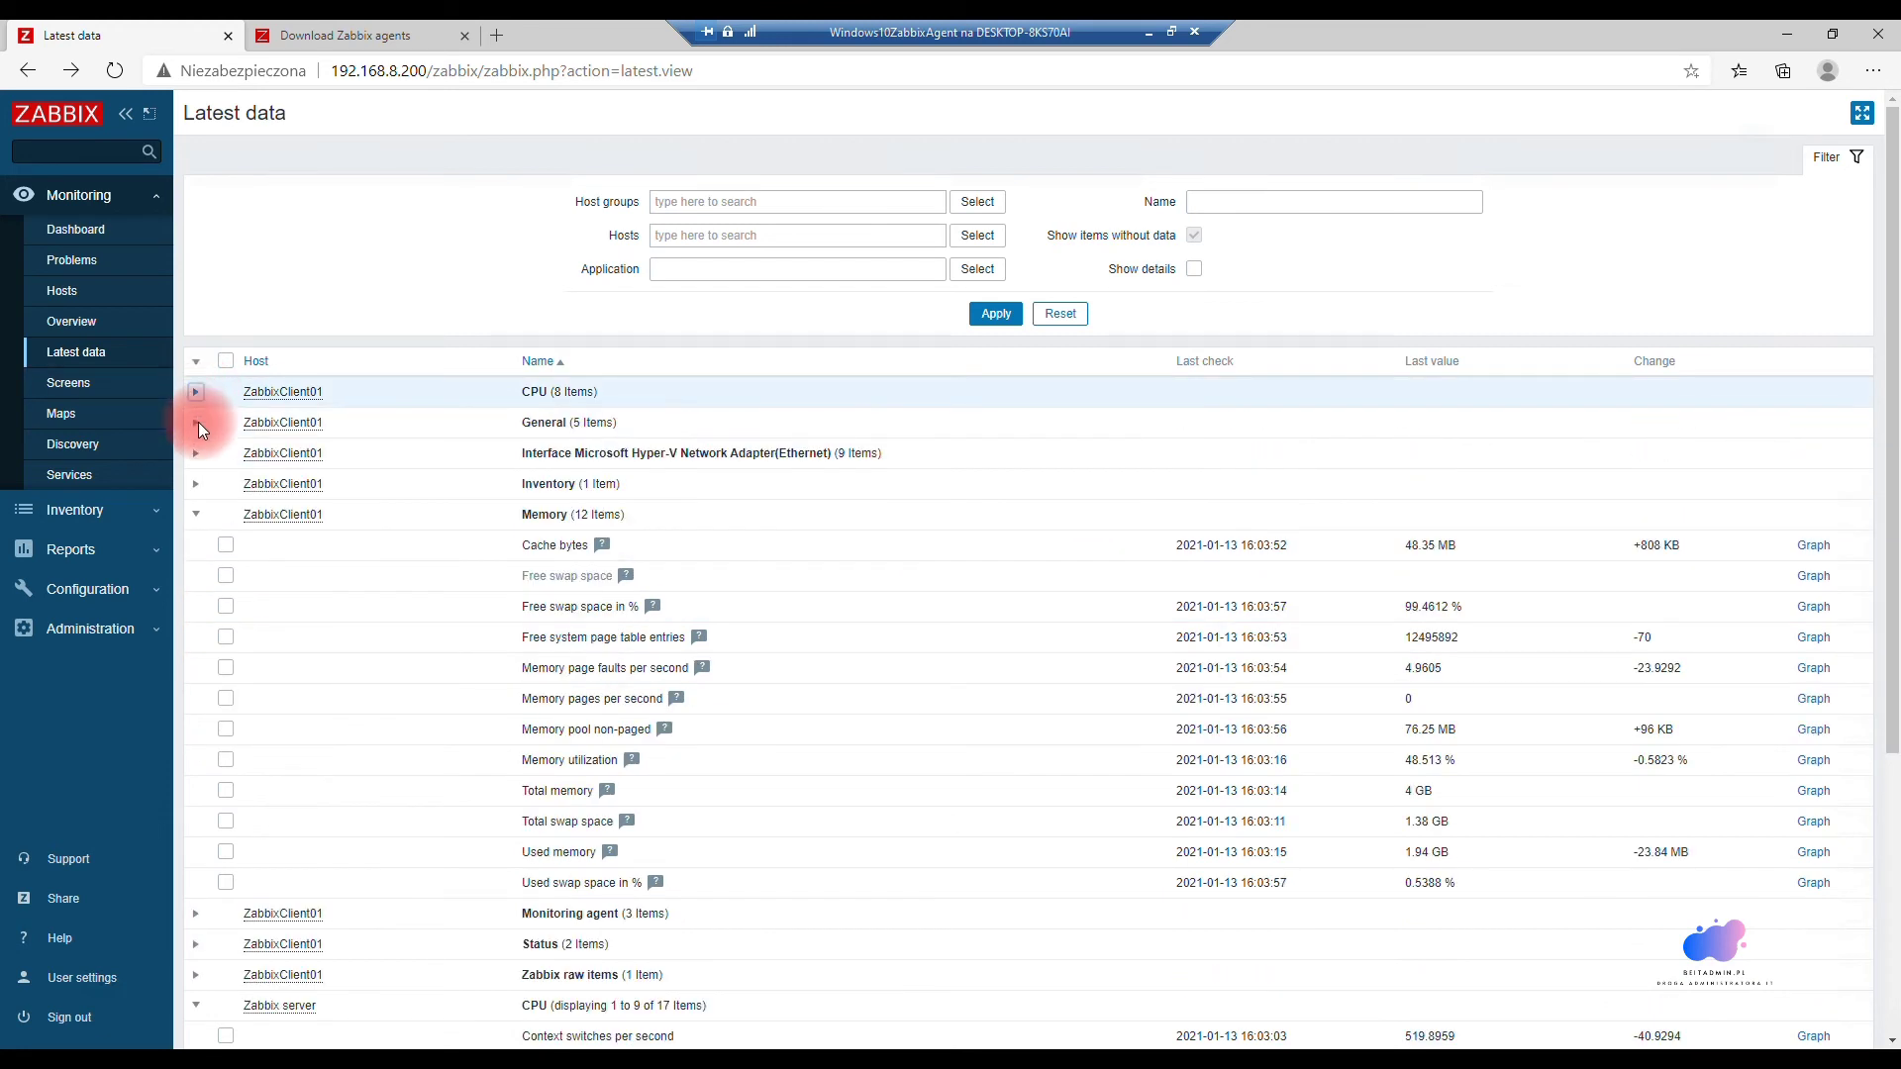
pyautogui.click(197, 513)
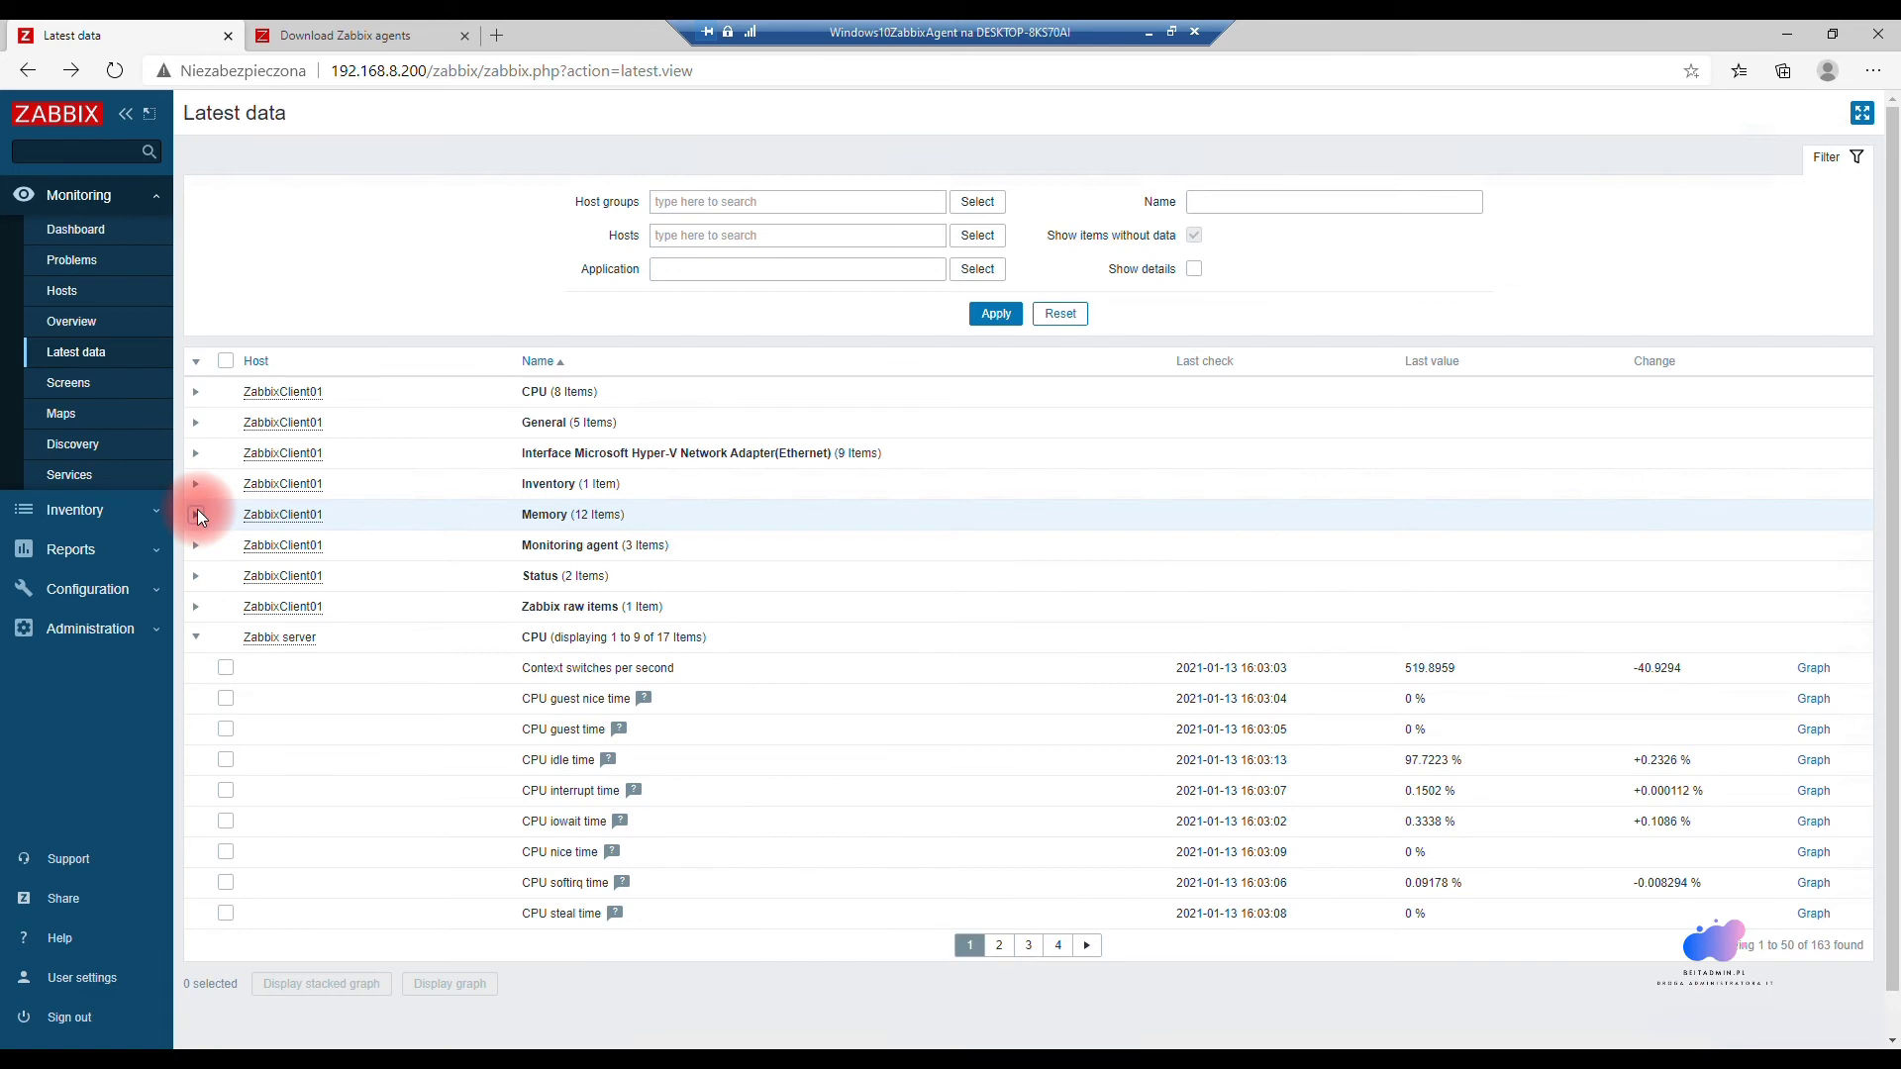
# Step: Check the system time problem on the dashboard and turn on automatic time setting in the Windows date and time settings
pyautogui.click(85, 235)
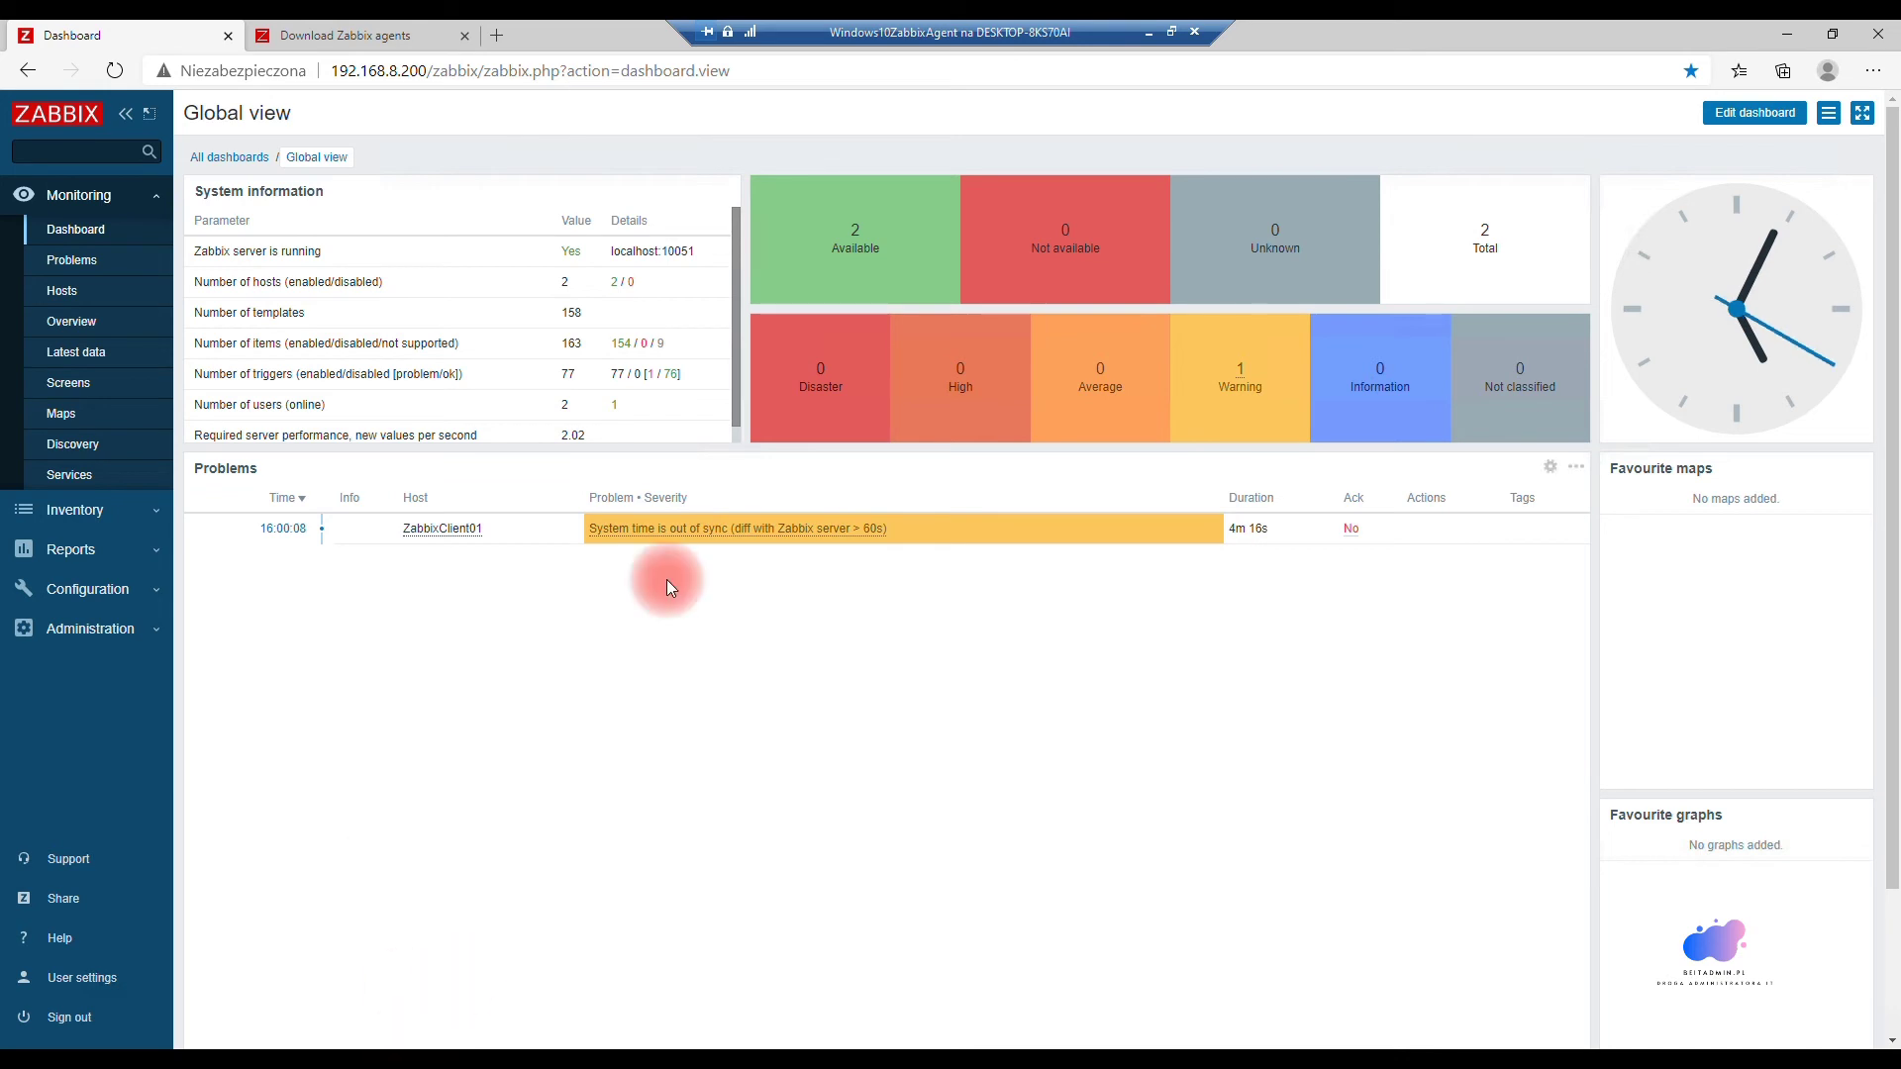
pyautogui.moveTo(702, 534)
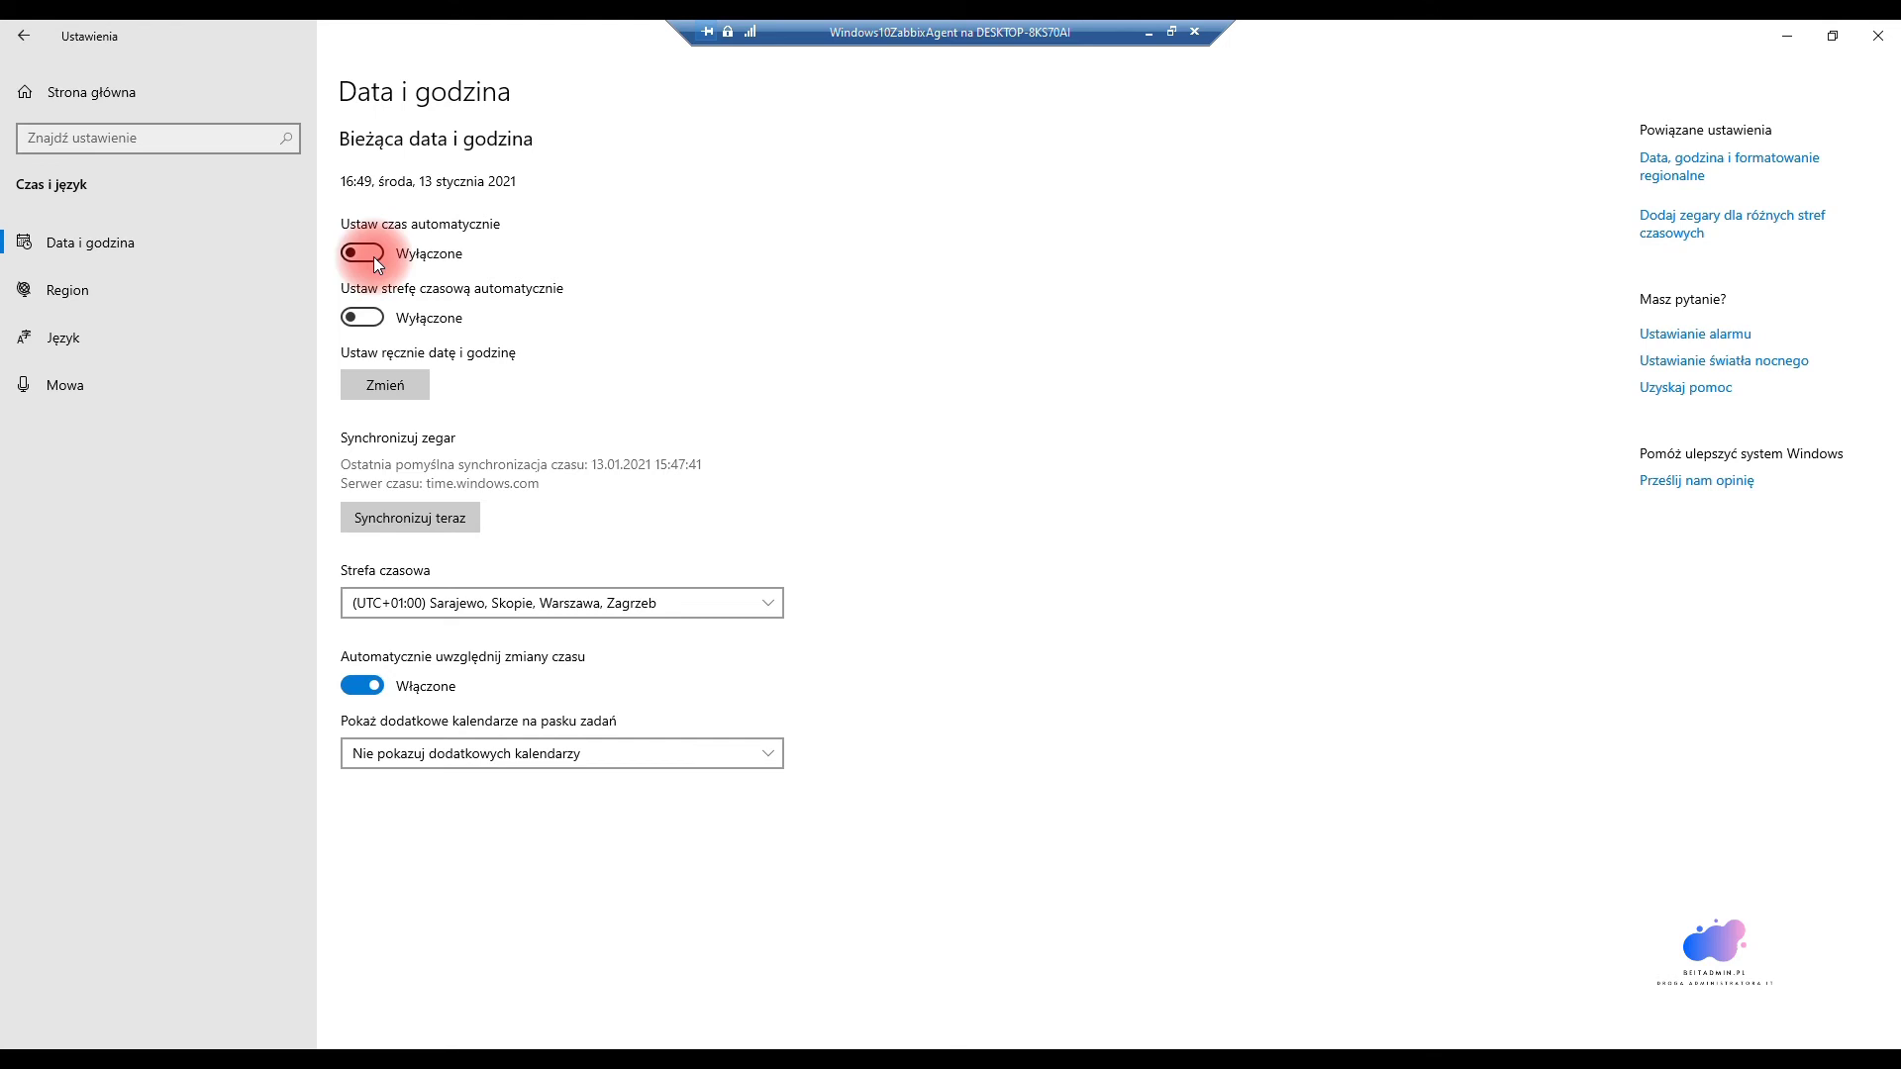
pyautogui.click(373, 255)
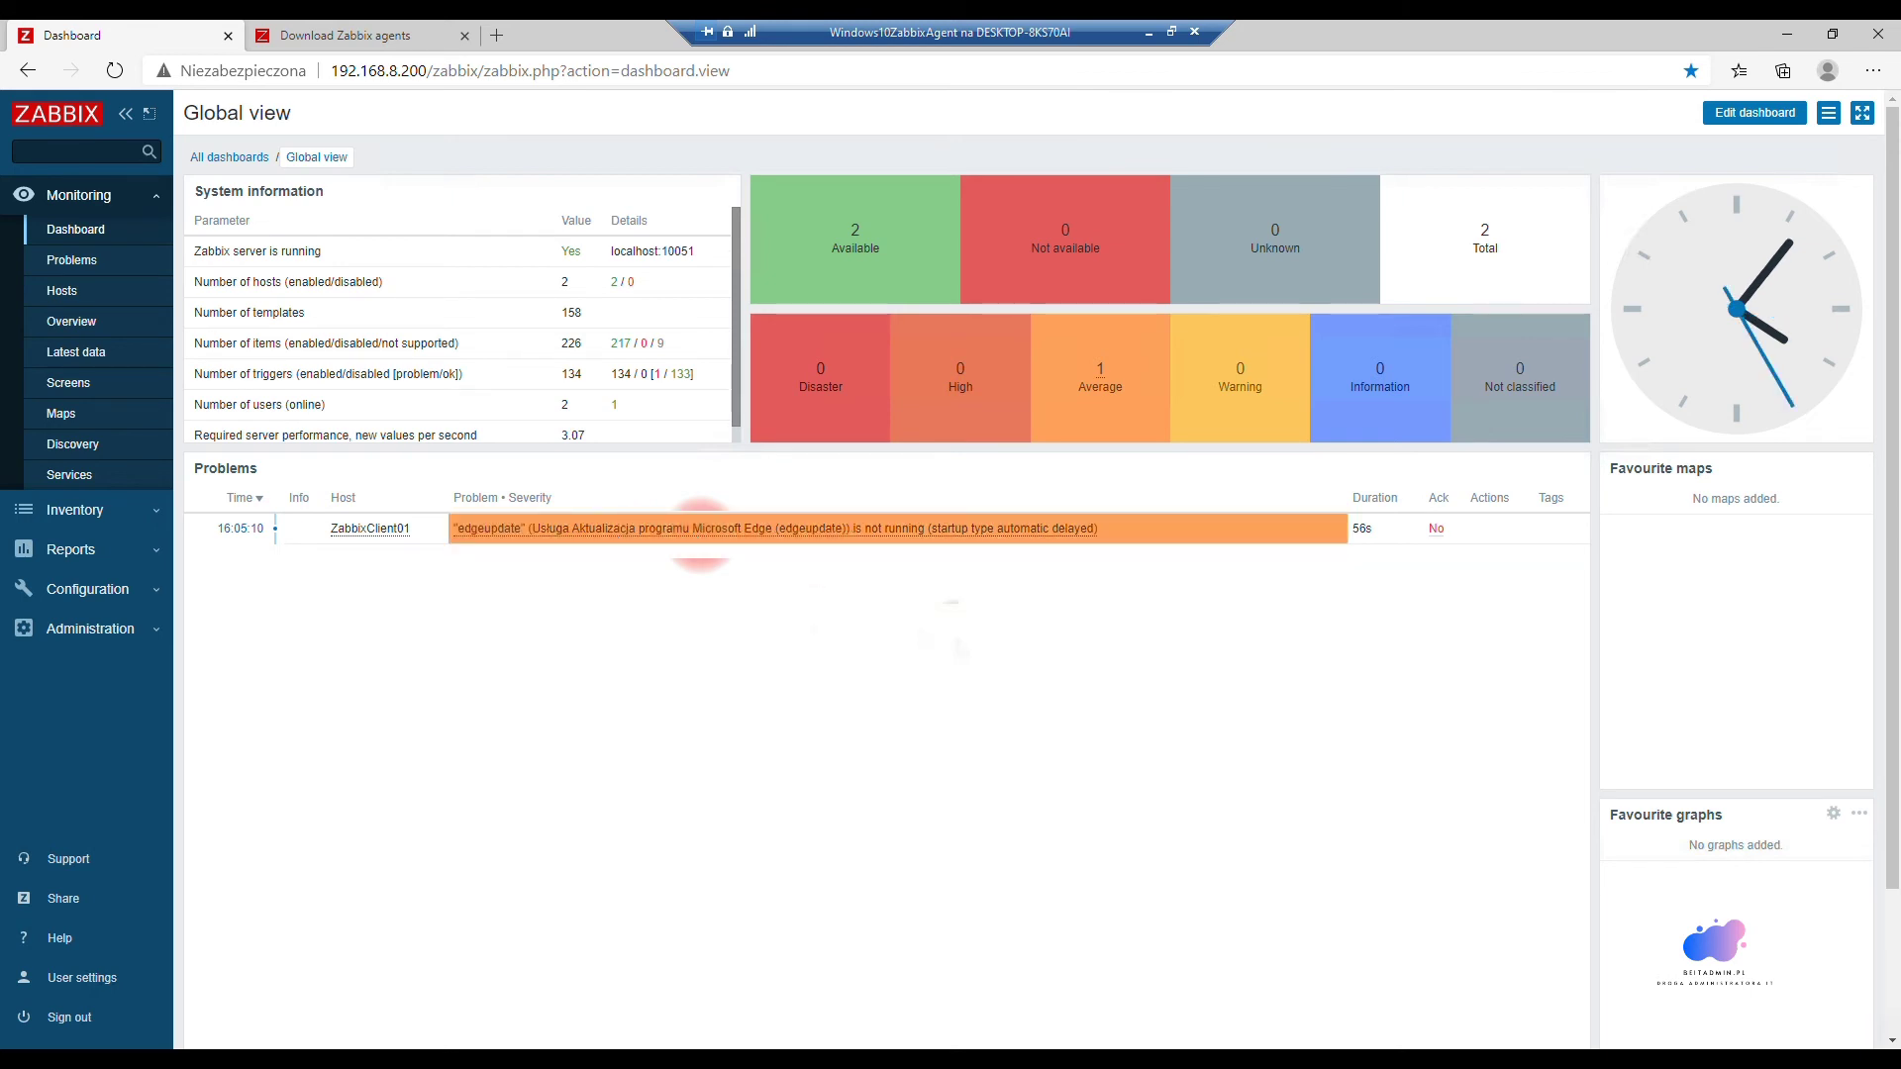
# Step: Inspect ZabbixClient01's edgeupdate service problem on the dashboard and in the list of recent problems
pyautogui.click(569, 536)
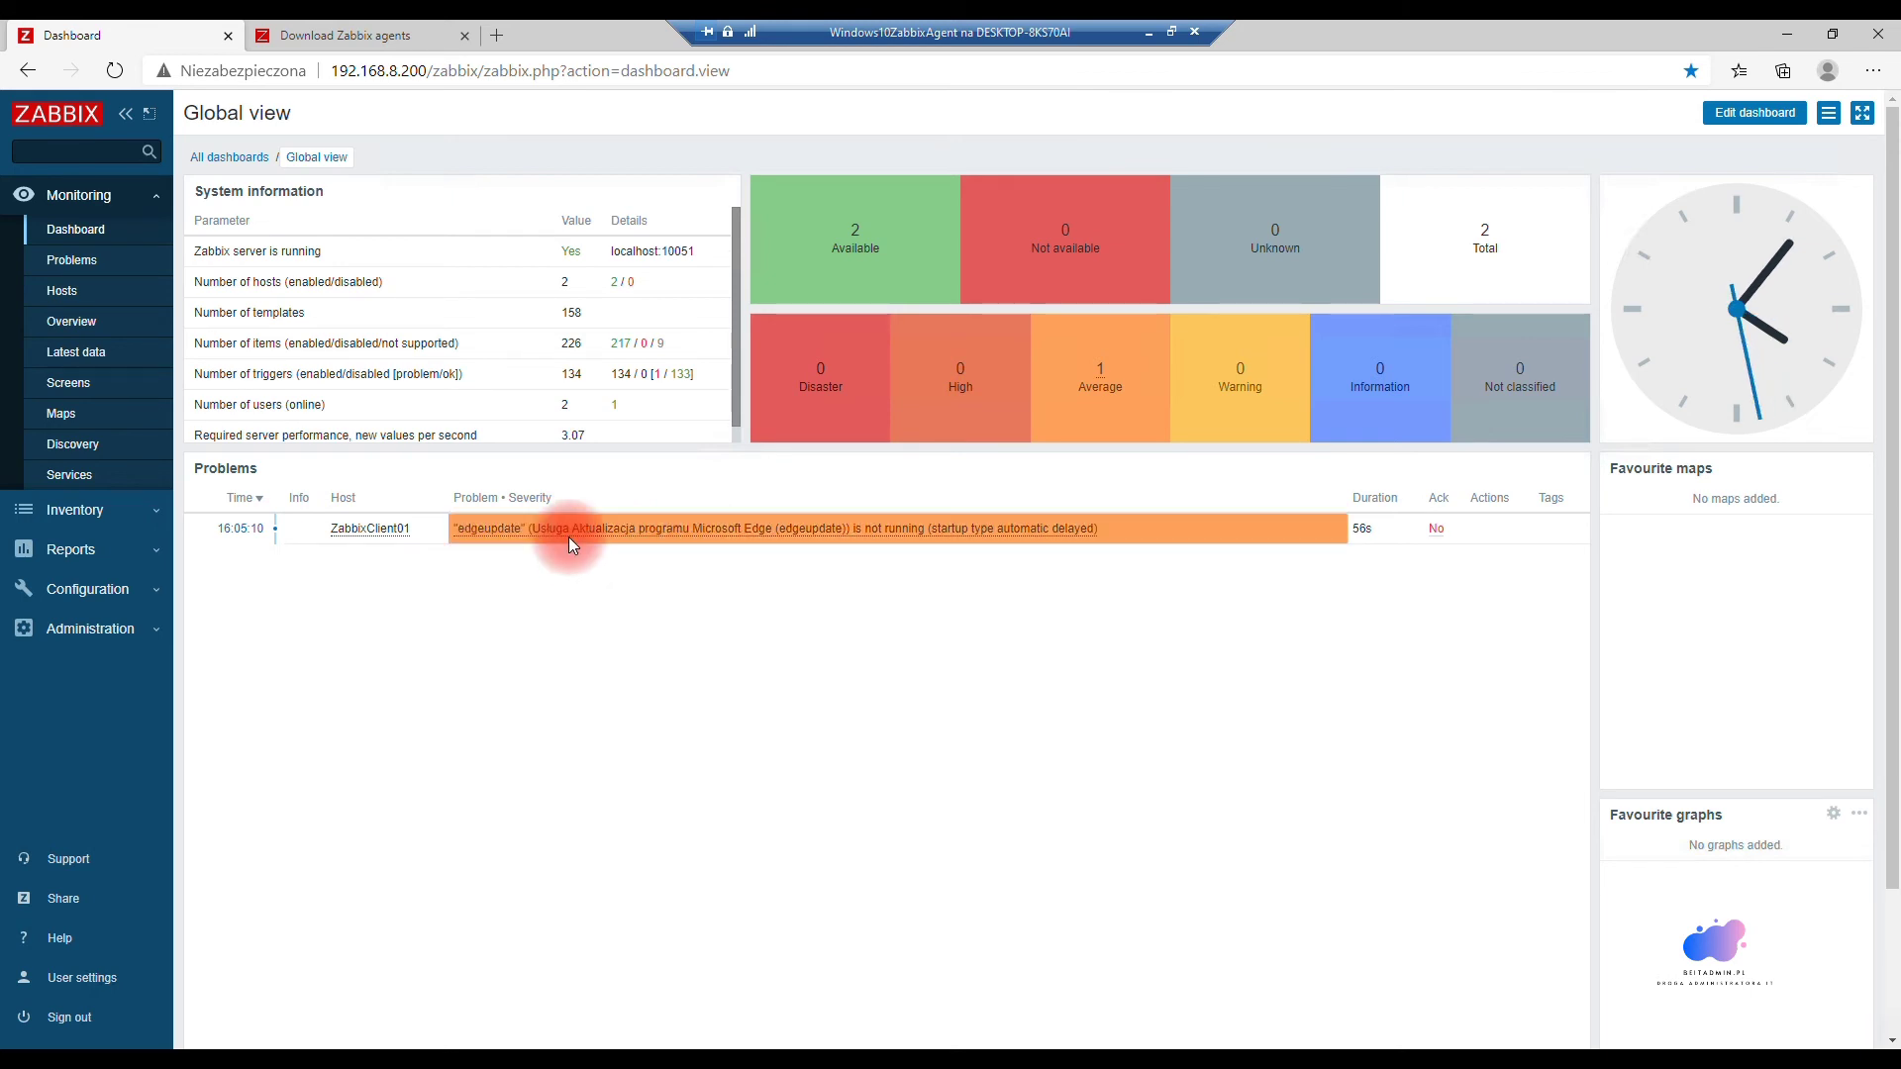
pyautogui.click(872, 529)
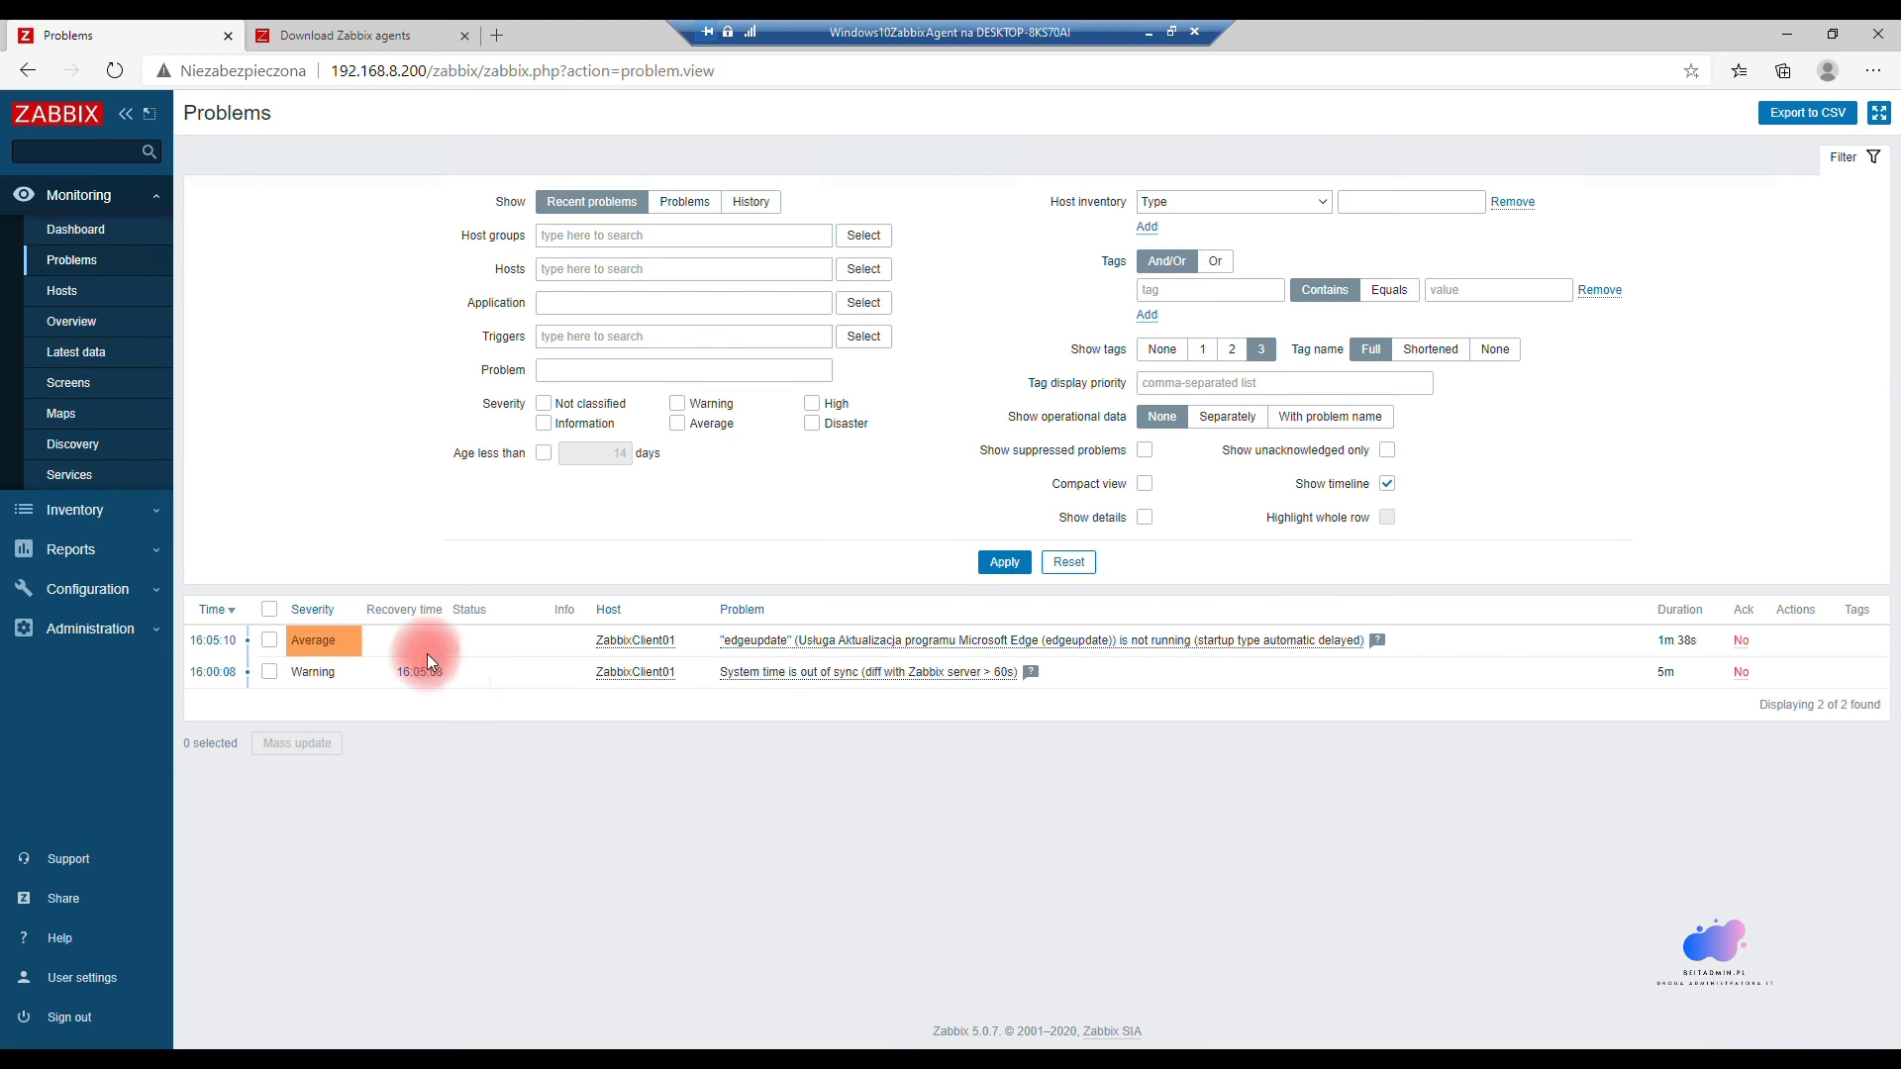
pyautogui.click(88, 231)
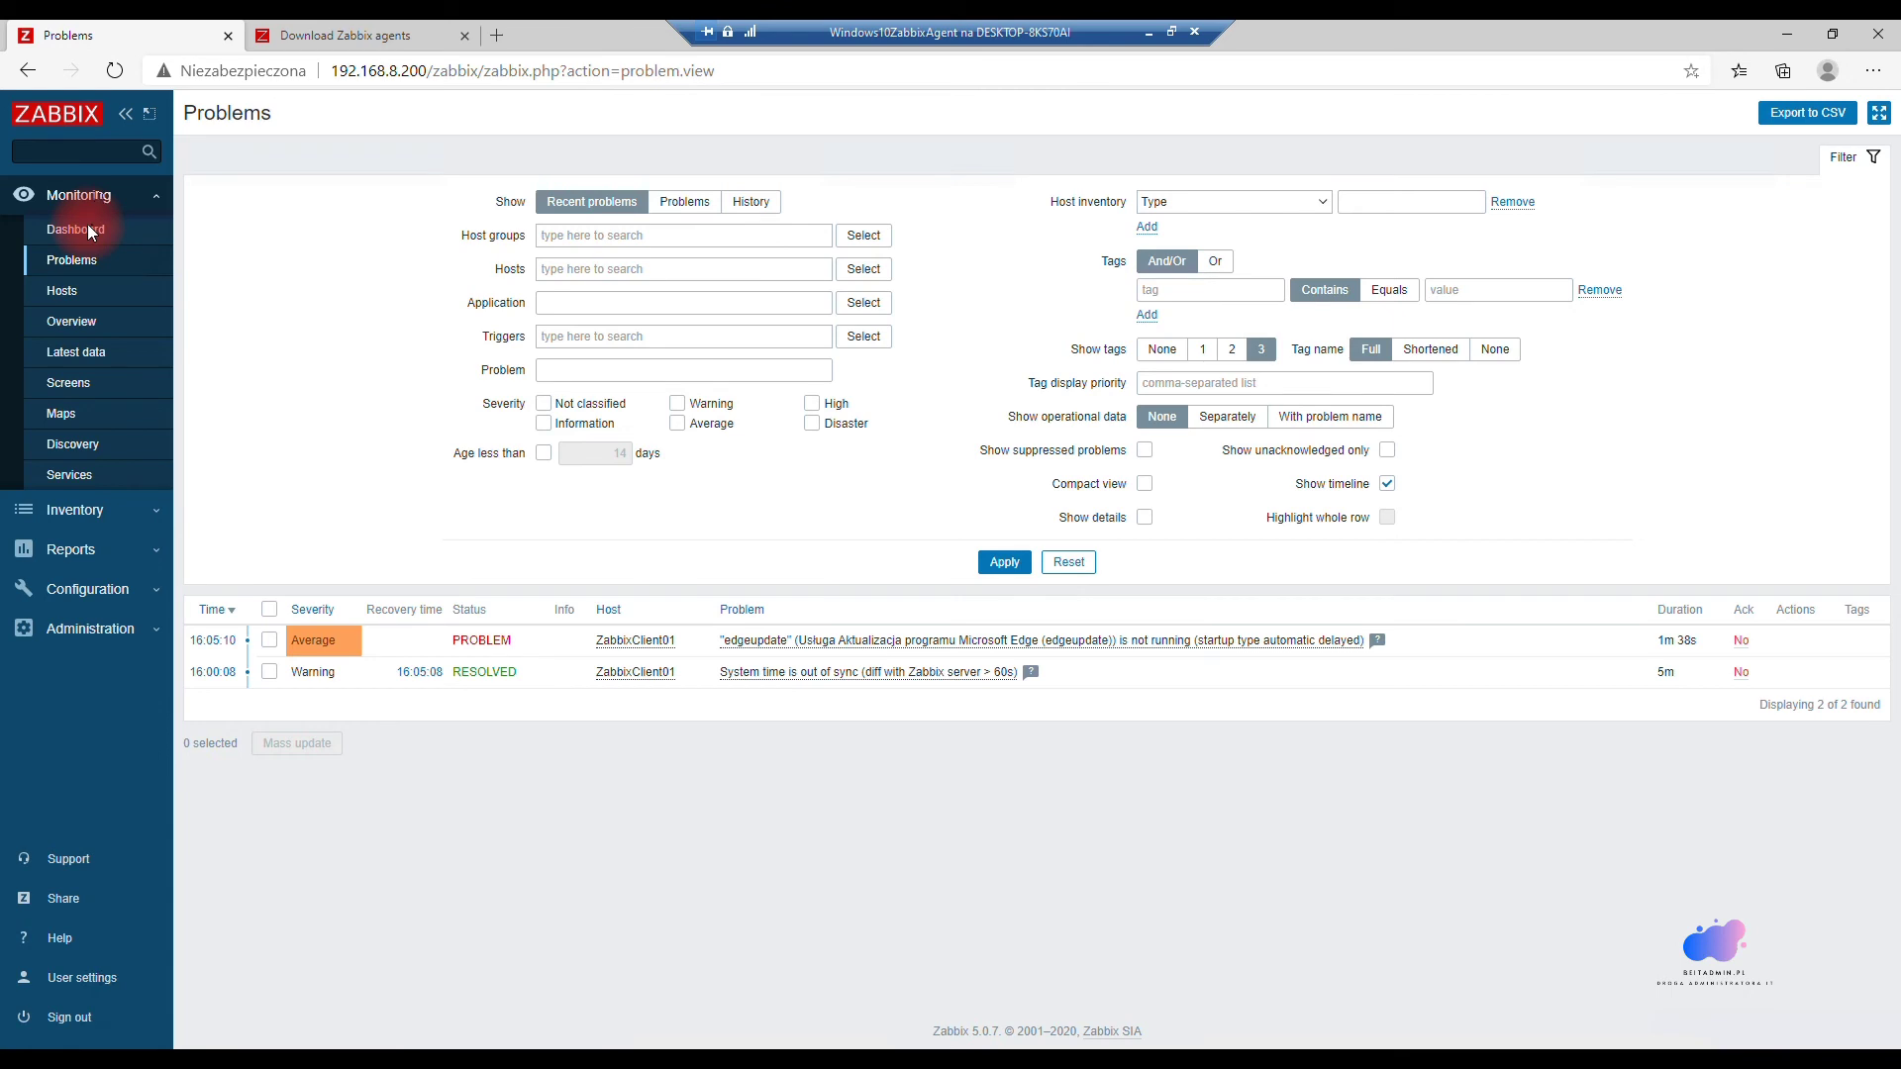
# Step: Check the recovery time and status of ZabbixClient01's system time problem, and return to the dashboard
pyautogui.click(560, 675)
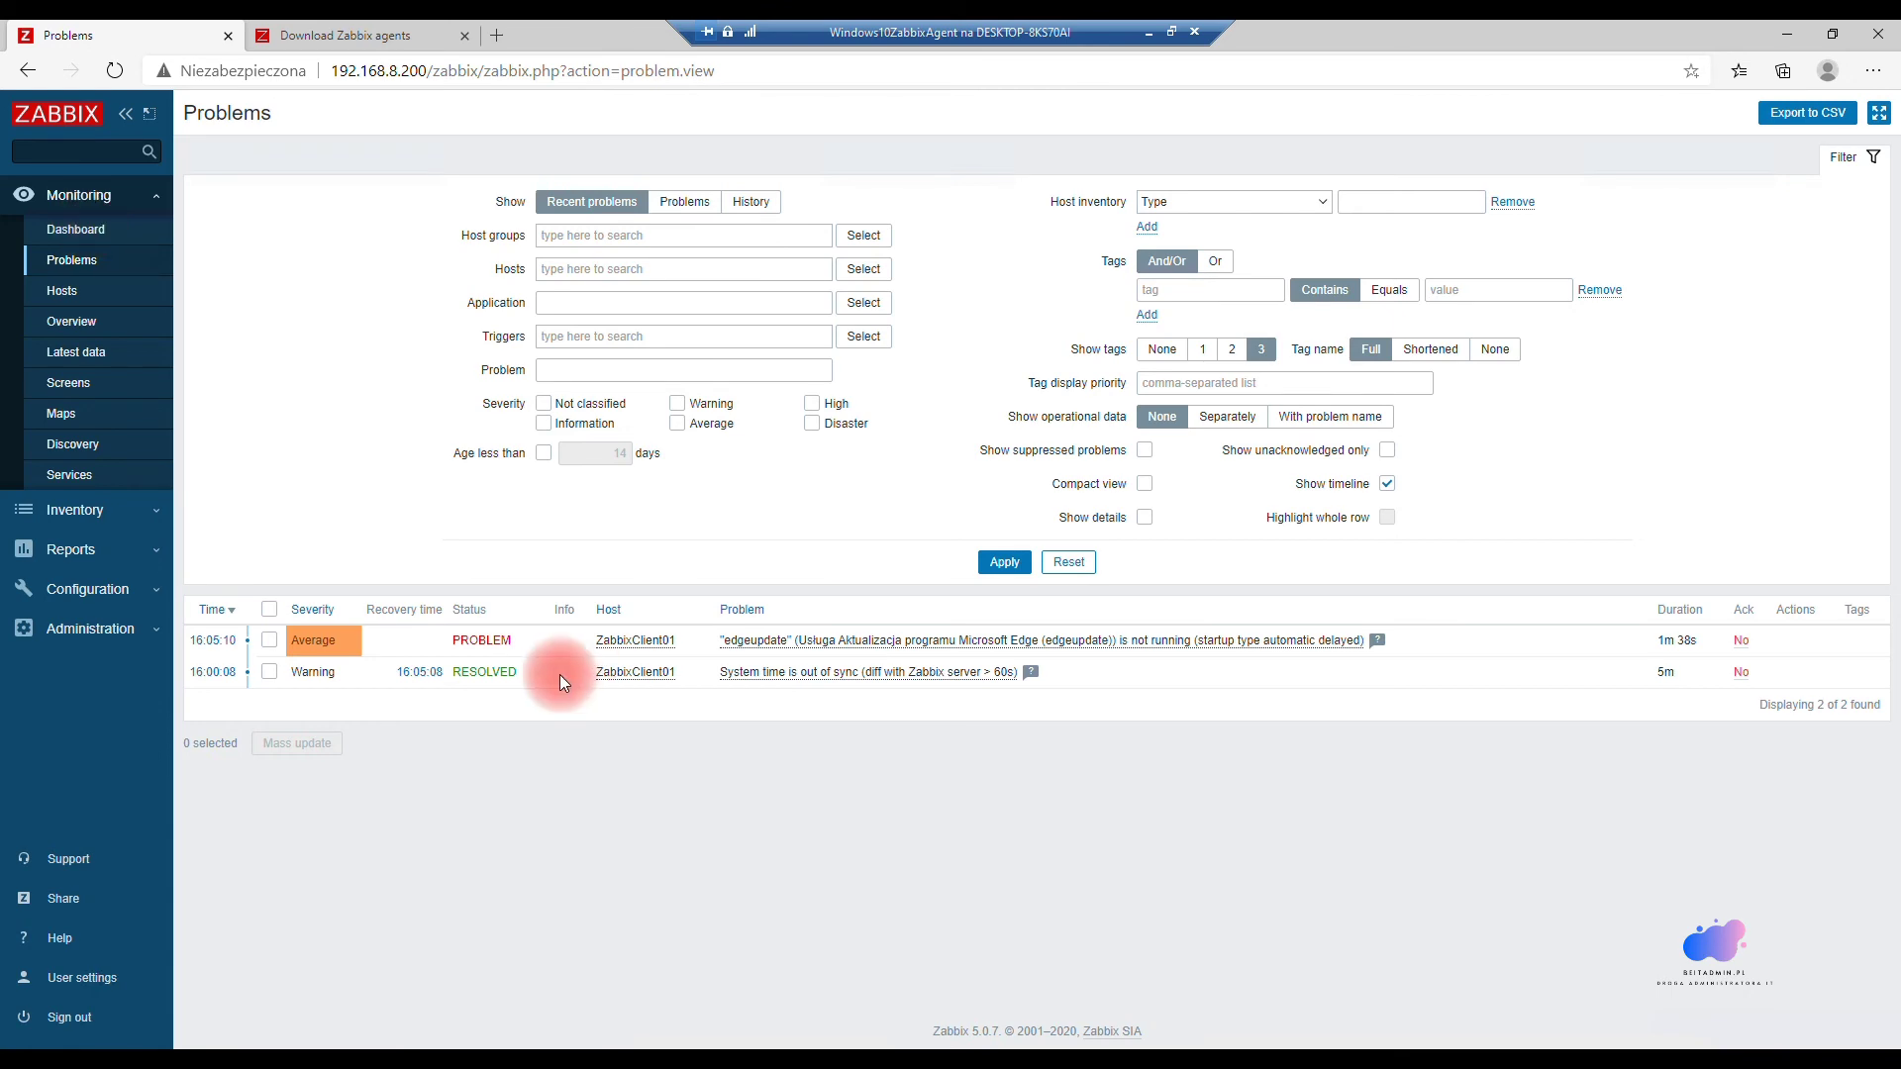
pyautogui.click(400, 674)
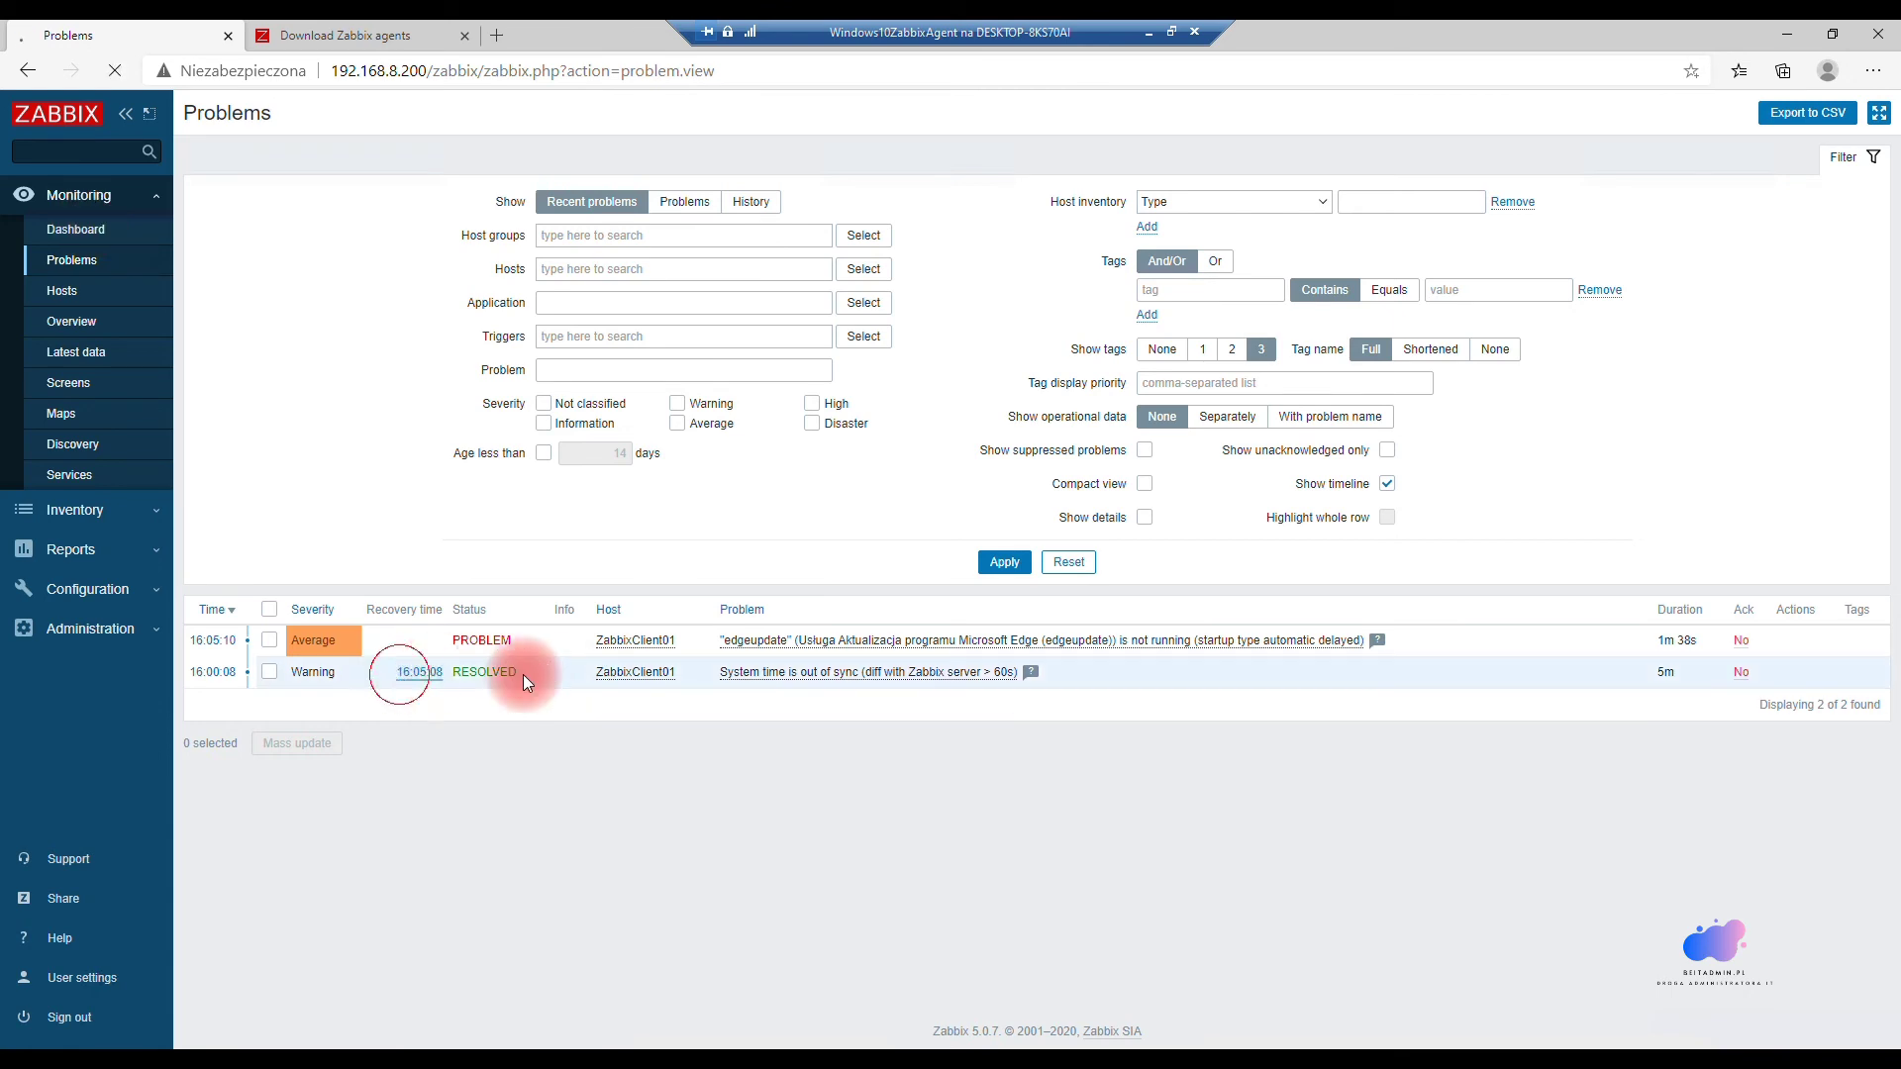
pyautogui.click(44, 281)
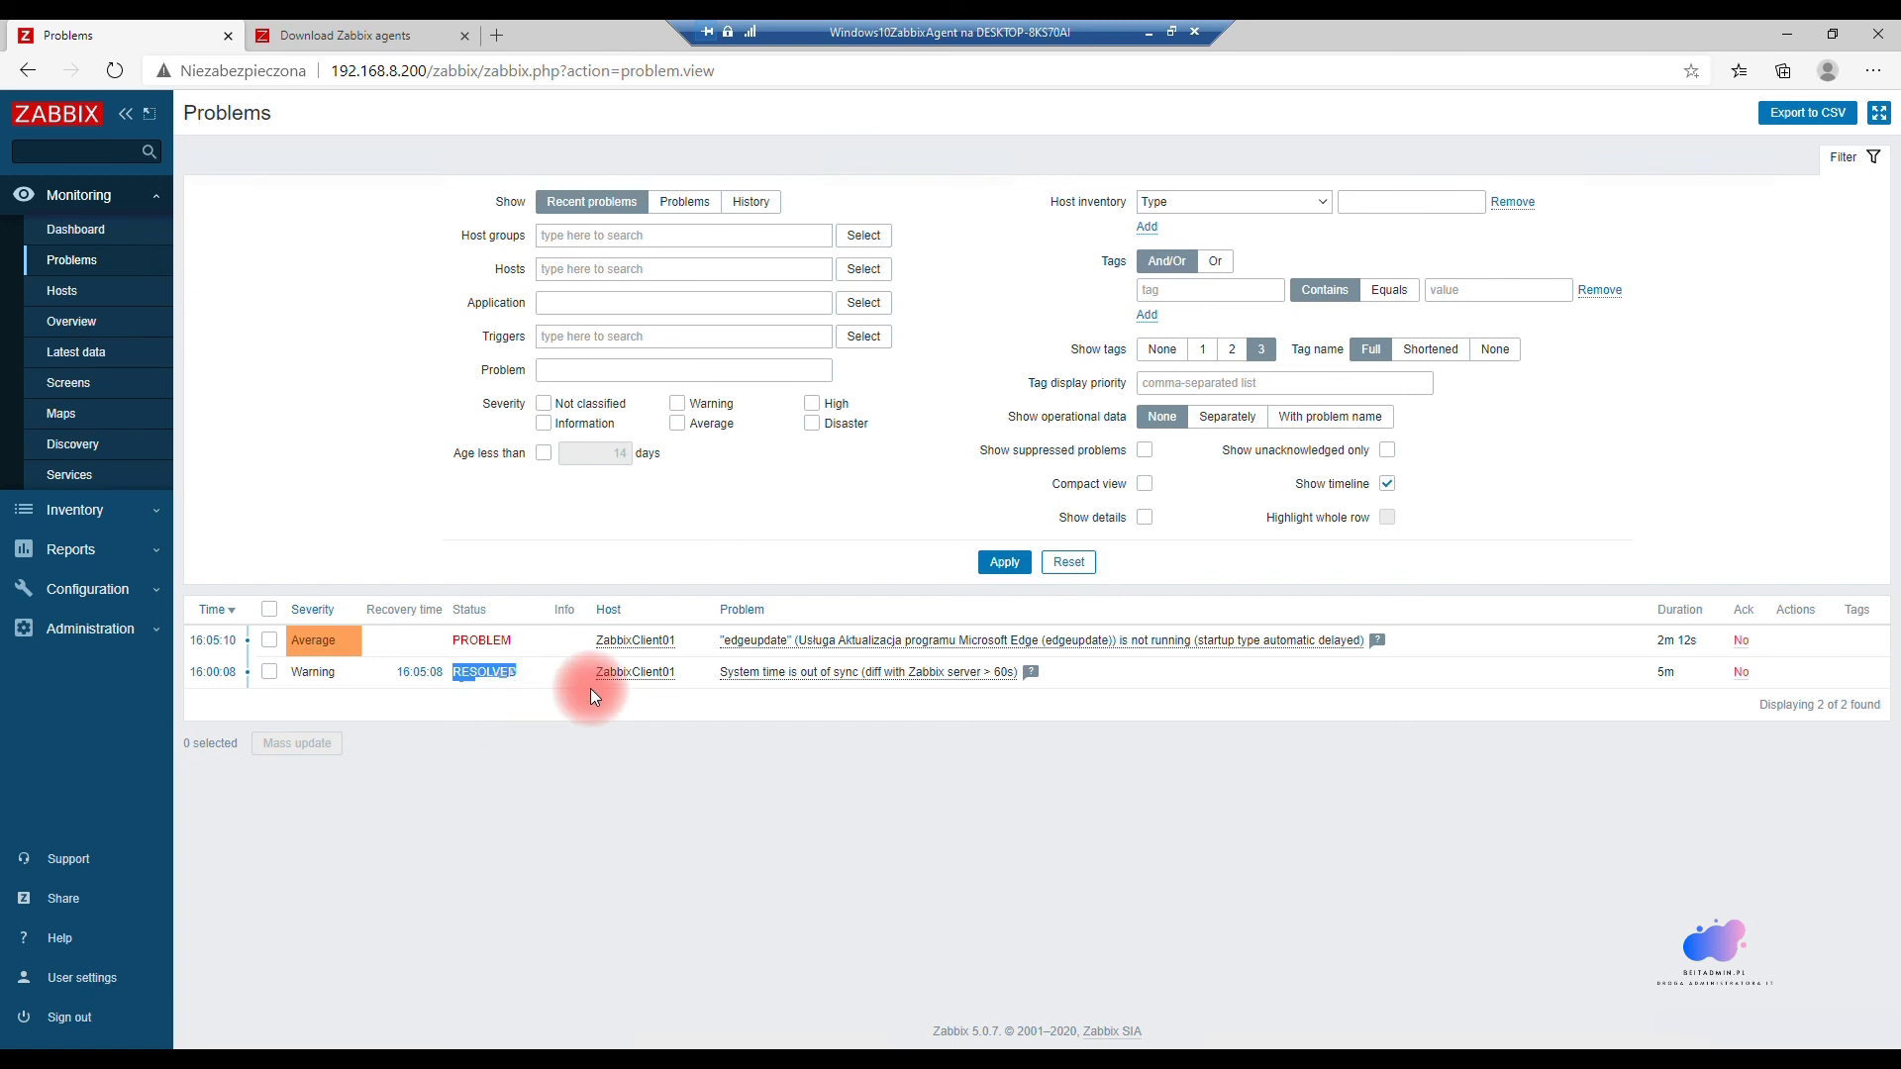
pyautogui.click(105, 299)
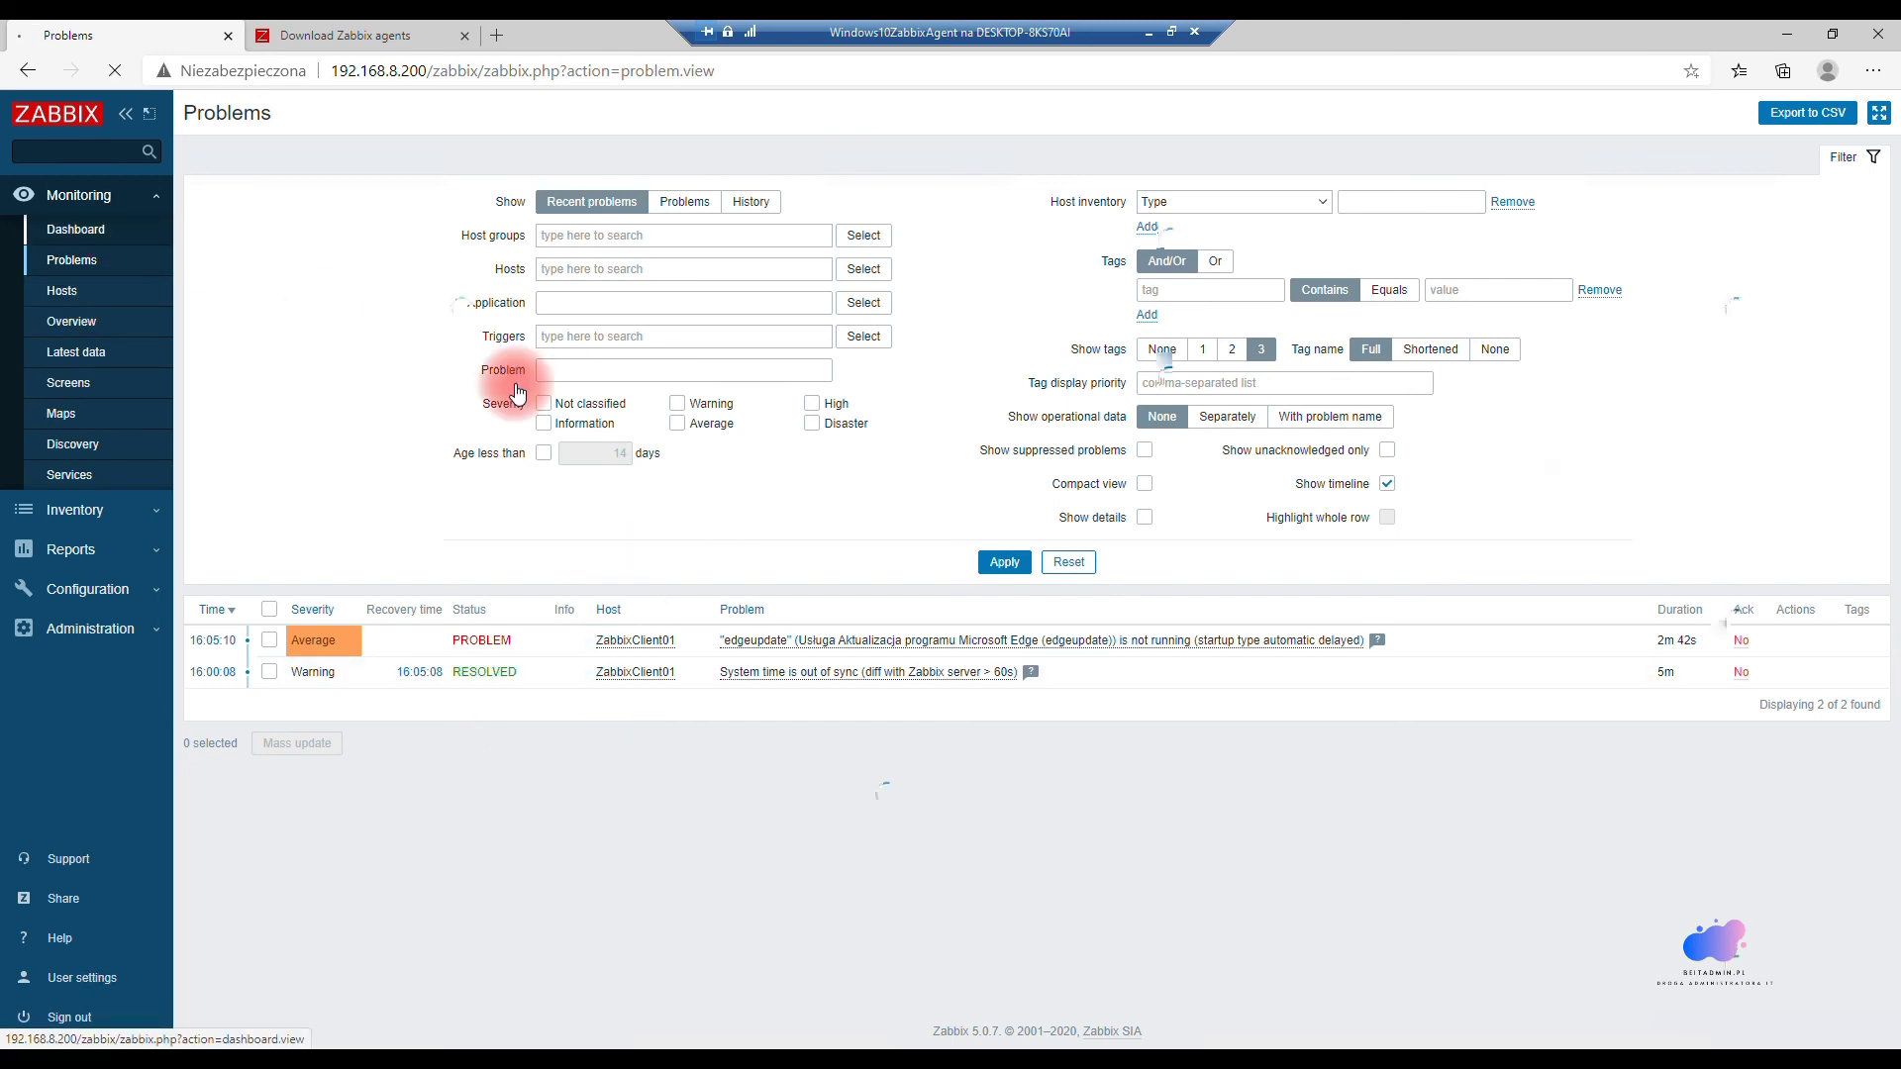